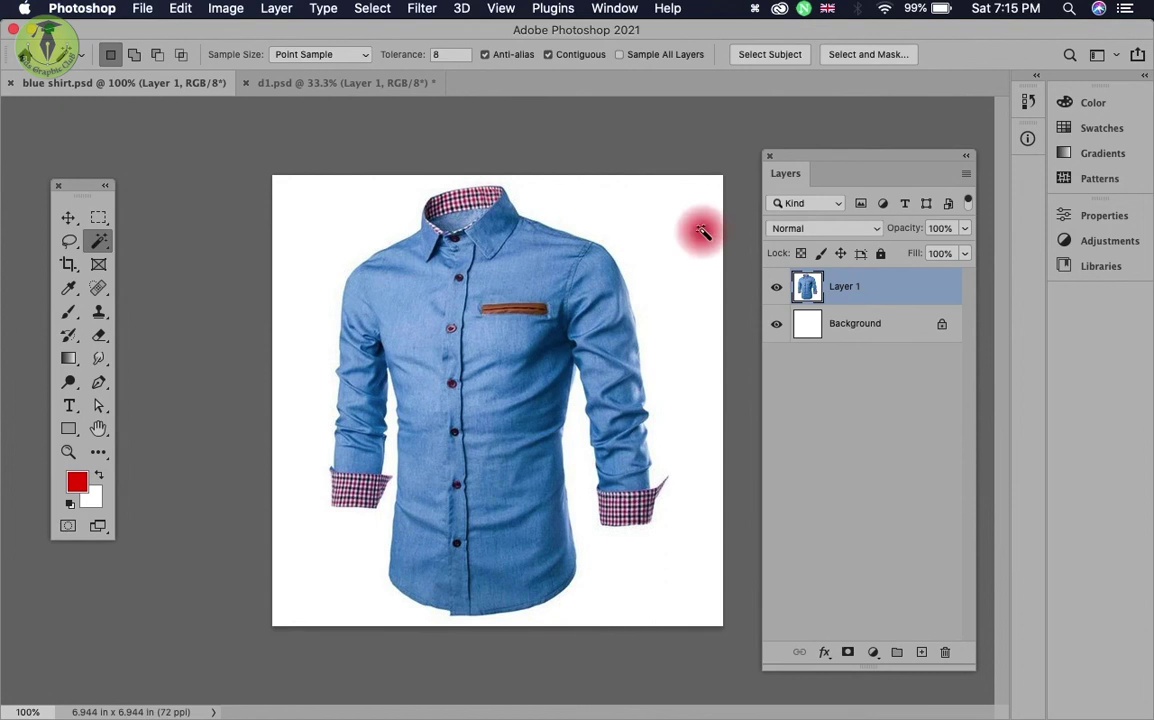
Step: Select the shirt by wand-selecting the white background and inverting the selection
drag(700, 232, 561, 273)
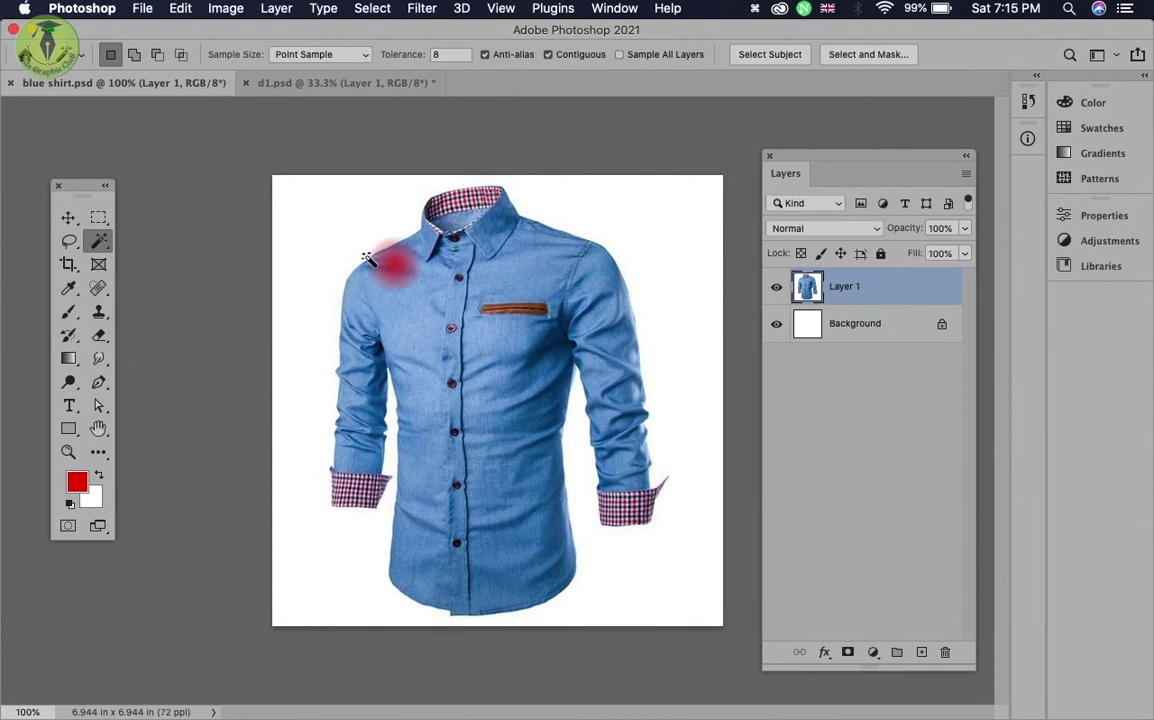
click(99, 244)
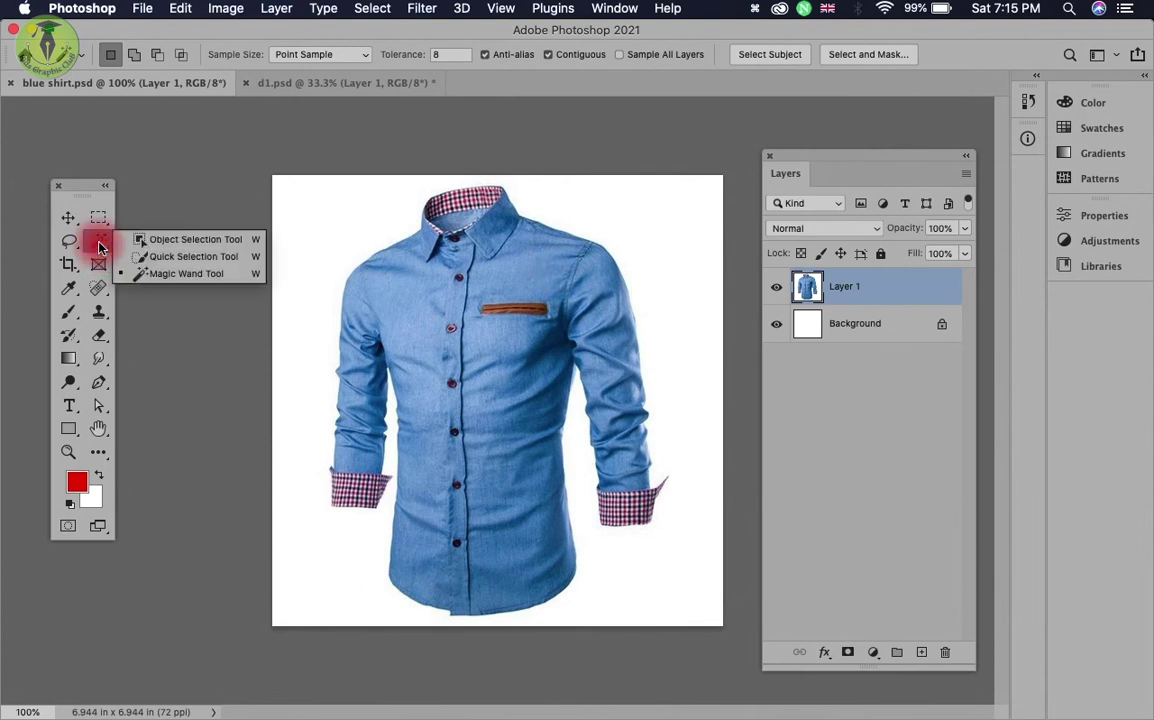
click(165, 273)
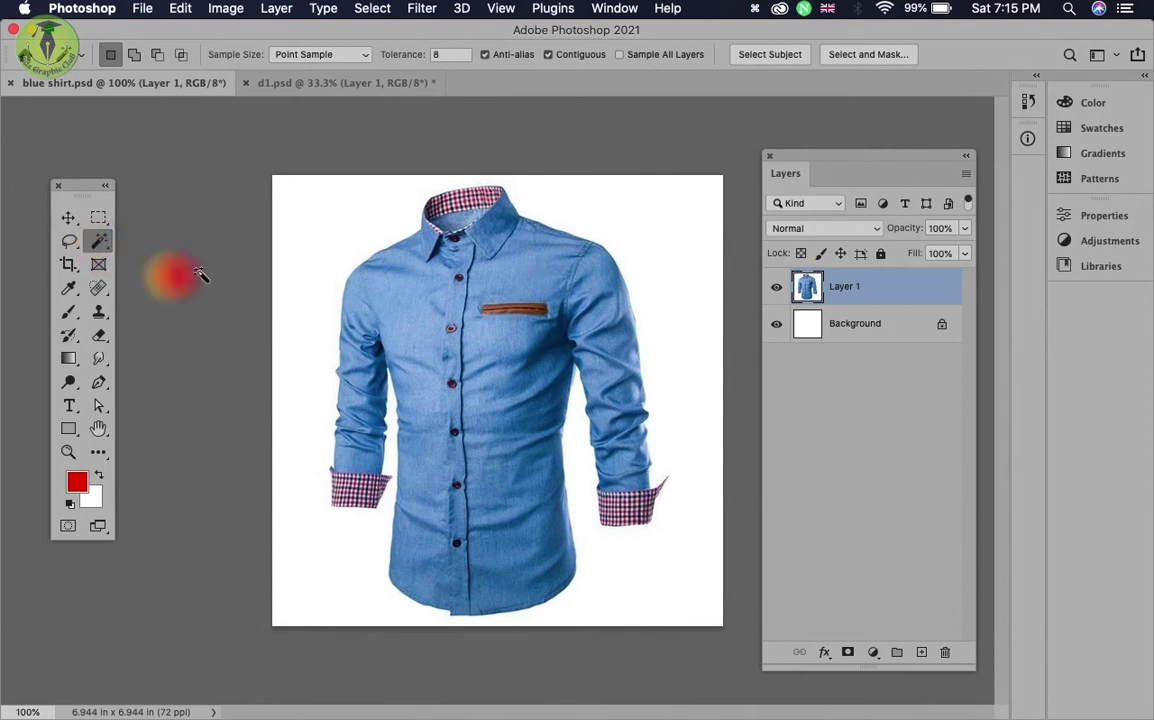
click(328, 231)
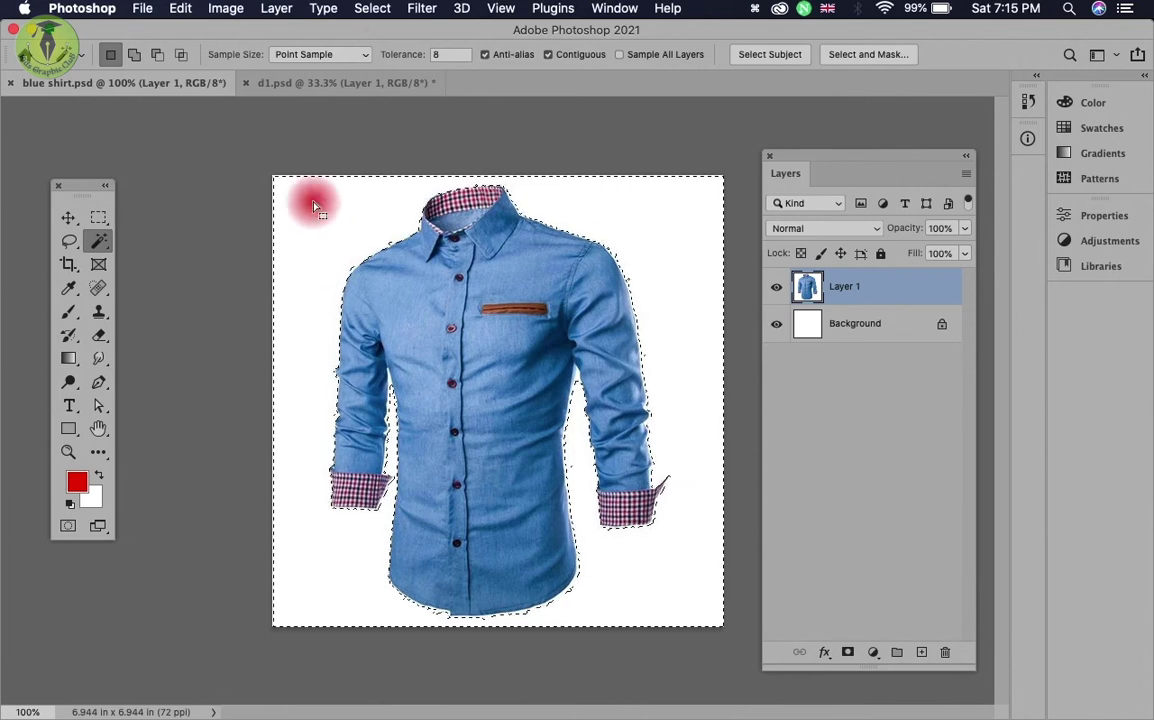
click(372, 8)
click(398, 84)
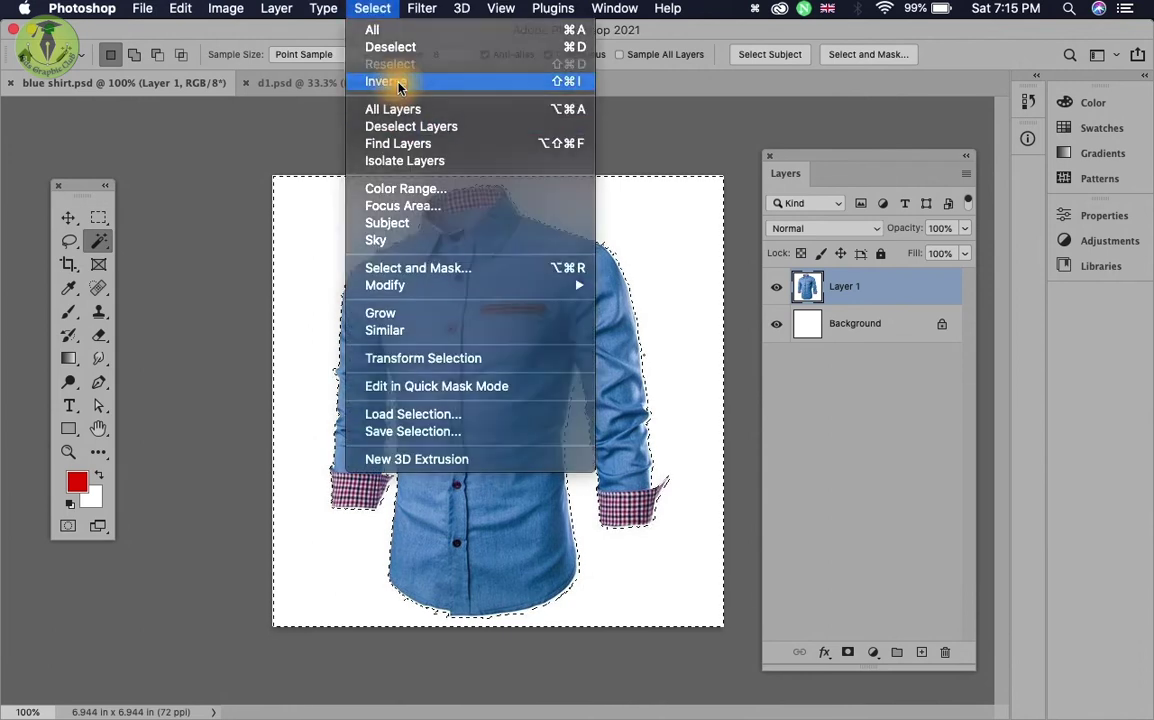
Step: Reselect the shirt automatically with Quick Selection's Select Subject
right_click(99, 243)
click(158, 256)
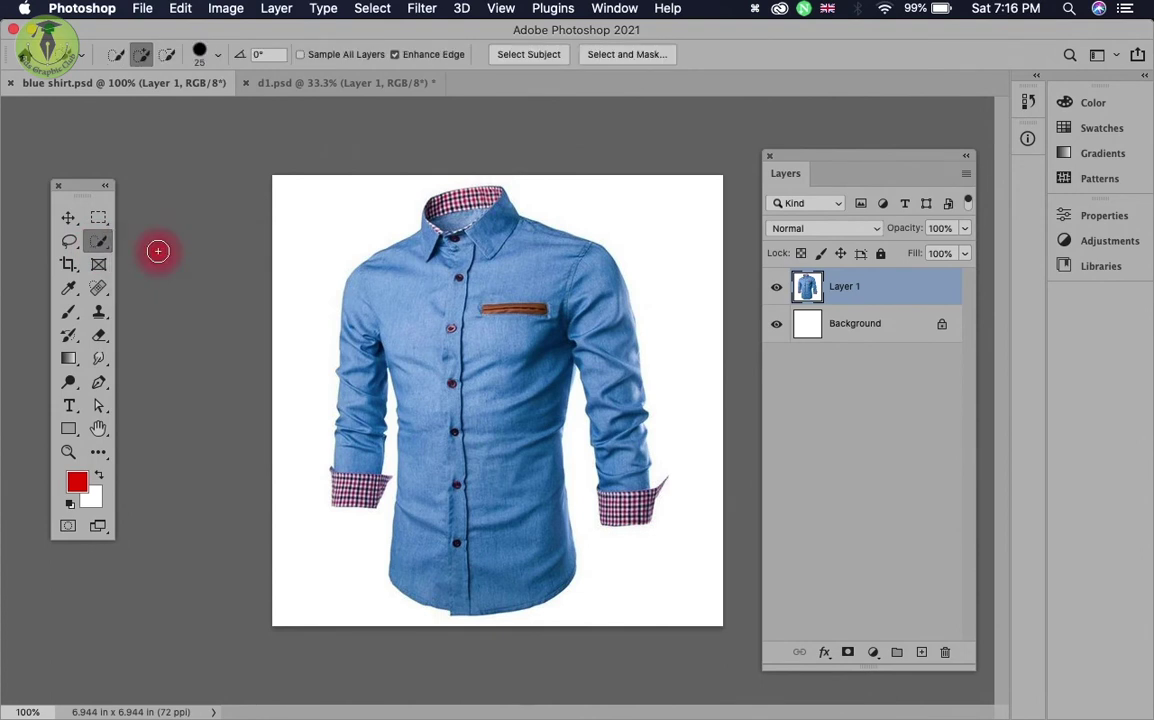
click(525, 57)
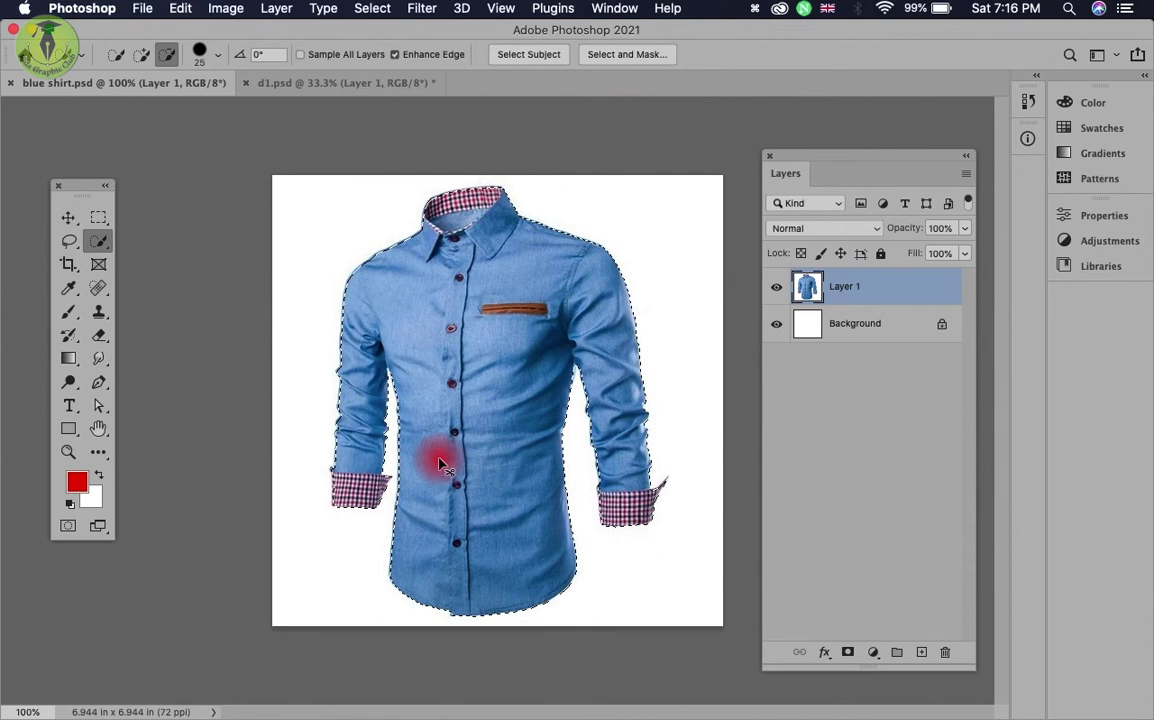
Step: Copy the shirt to Layer 2 and hide Layer 1 and the Background
key(super+j)
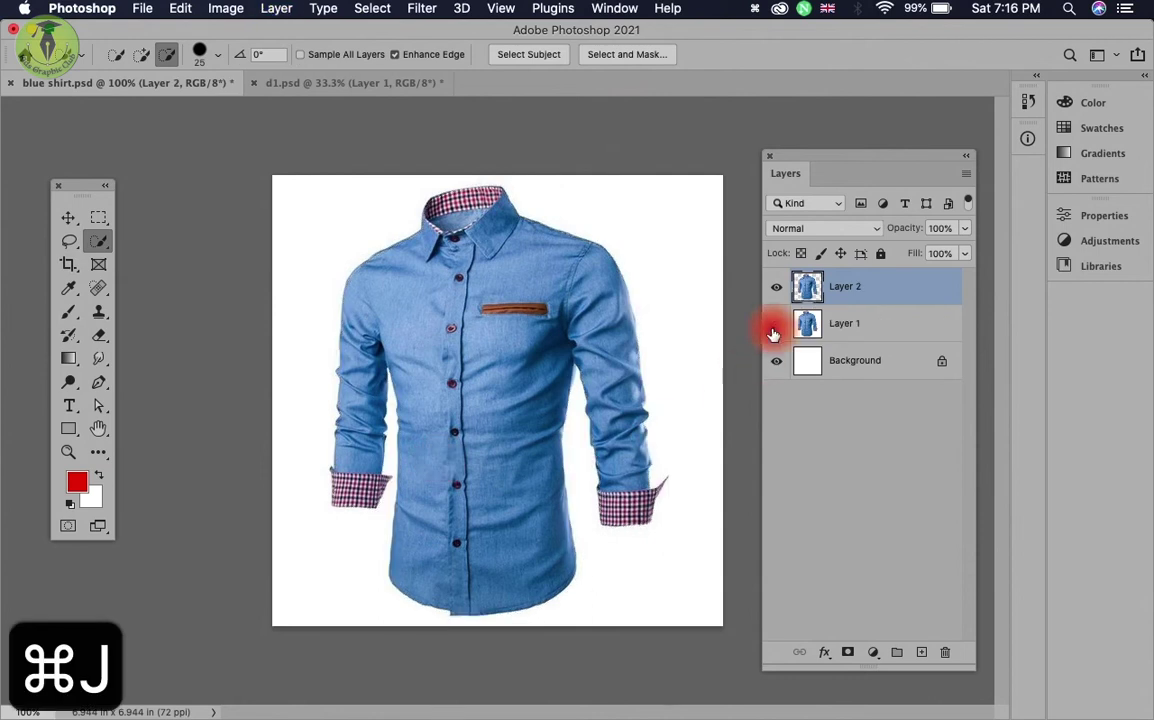
click(776, 323)
click(776, 287)
click(776, 287)
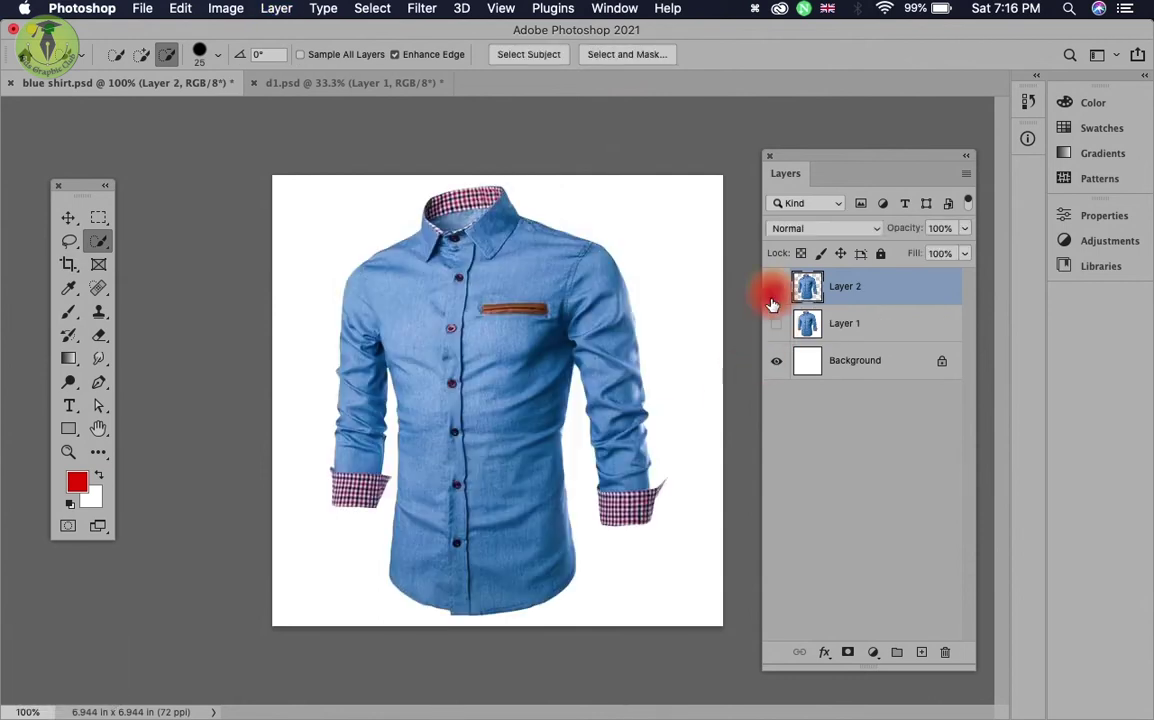
click(776, 362)
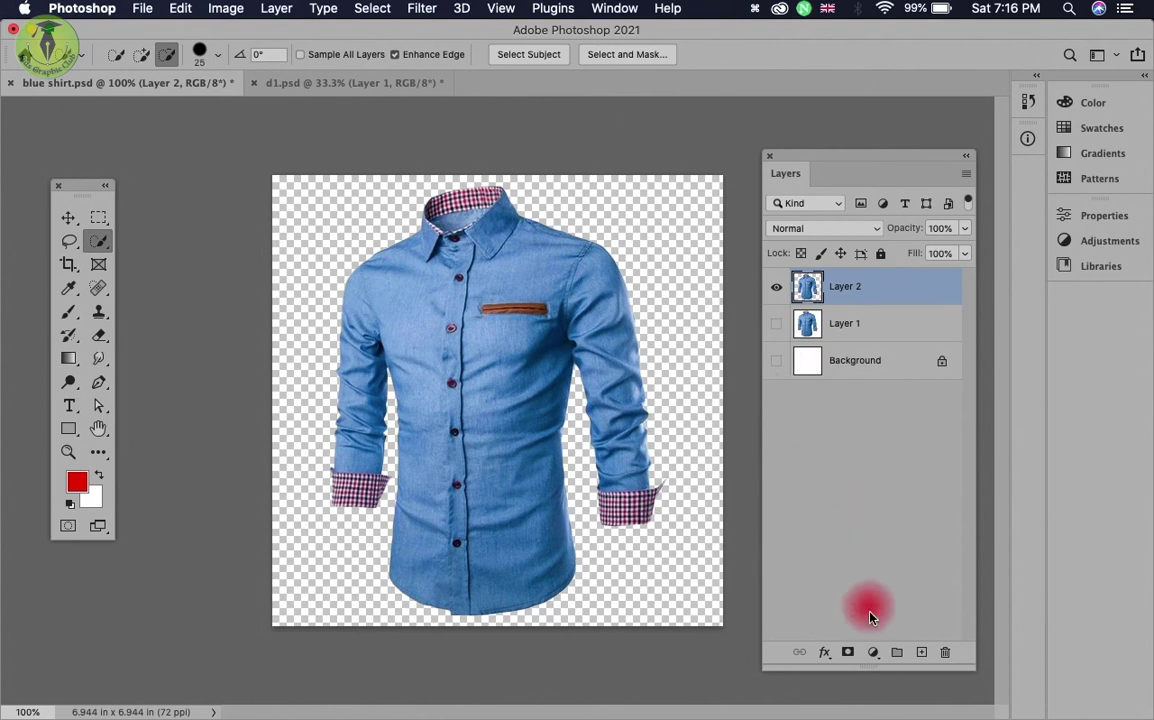
Step: Add a Hue/Saturation layer at Hue +89, Saturation -21, Lightness -3, then hide it
click(872, 652)
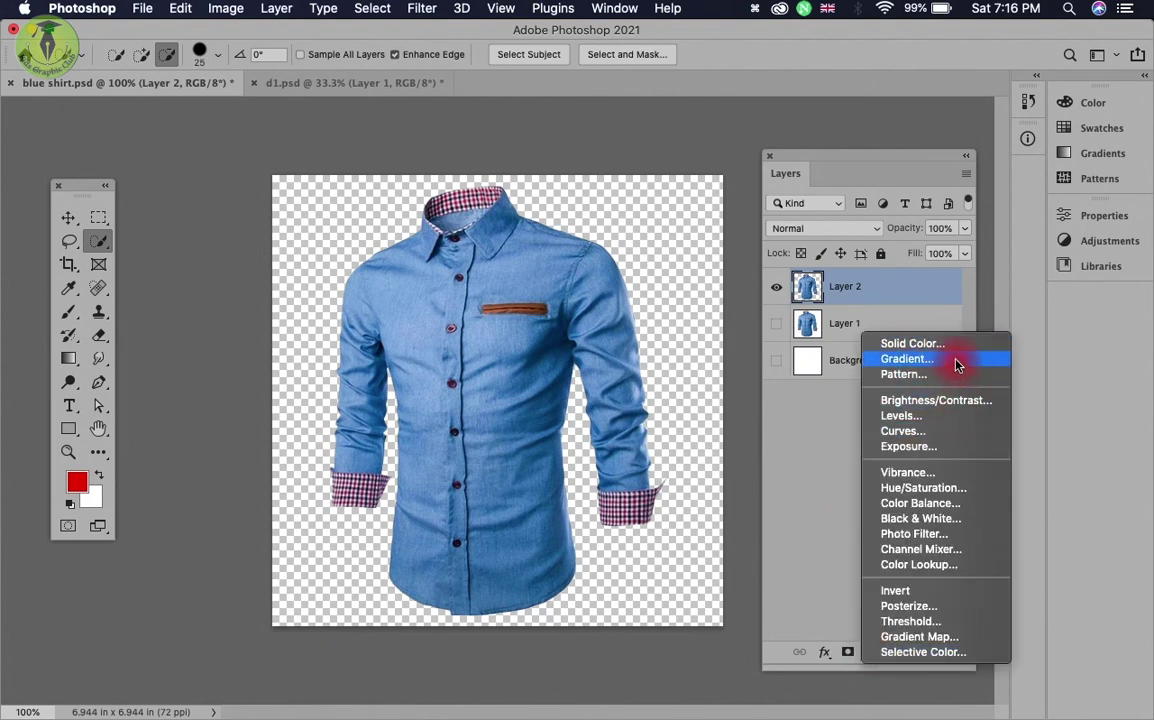
click(964, 494)
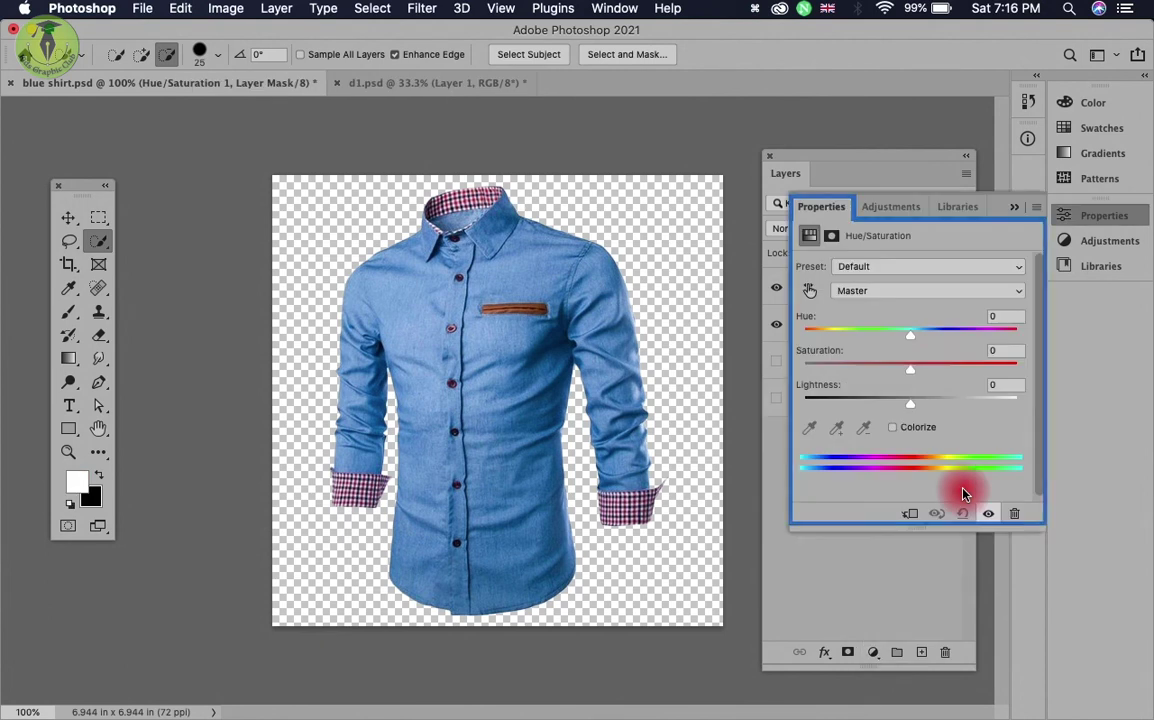
drag(916, 345, 969, 342)
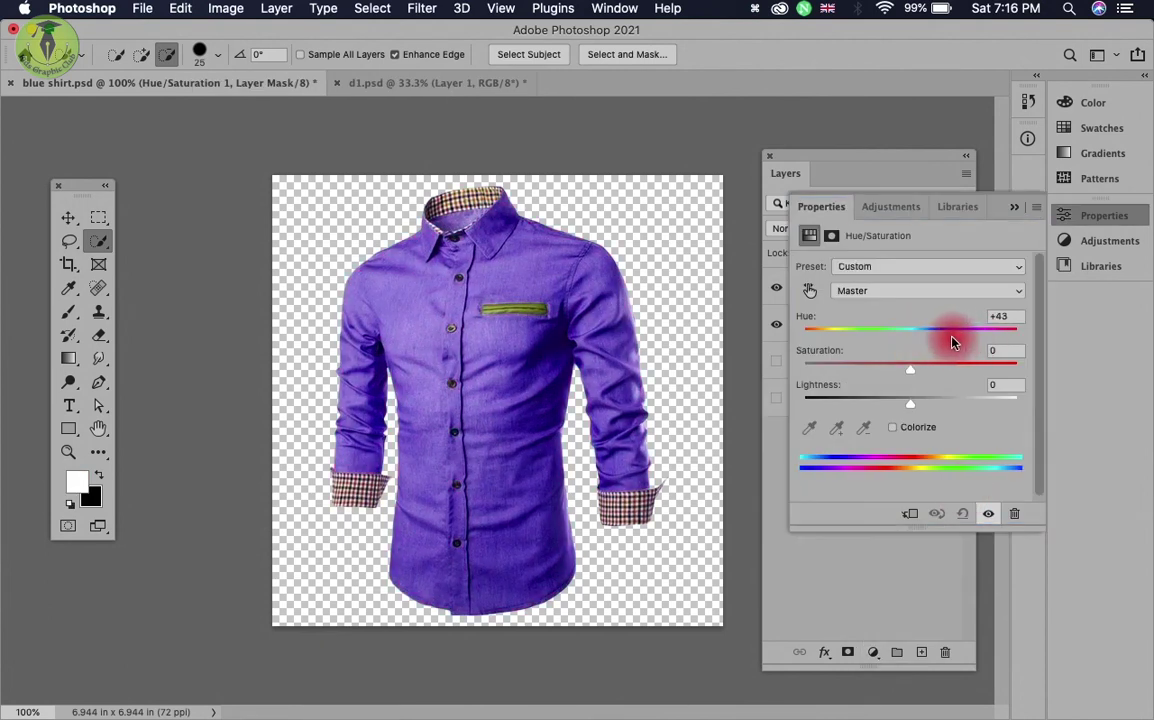
mouse_move(969, 342)
mouse_down()
mouse_move(840, 345)
mouse_move(979, 347)
mouse_up()
mouse_move(910, 369)
mouse_down()
mouse_move(937, 376)
mouse_move(885, 378)
mouse_move(893, 408)
mouse_move(888, 392)
mouse_move(905, 409)
mouse_move(886, 407)
mouse_move(902, 409)
mouse_up()
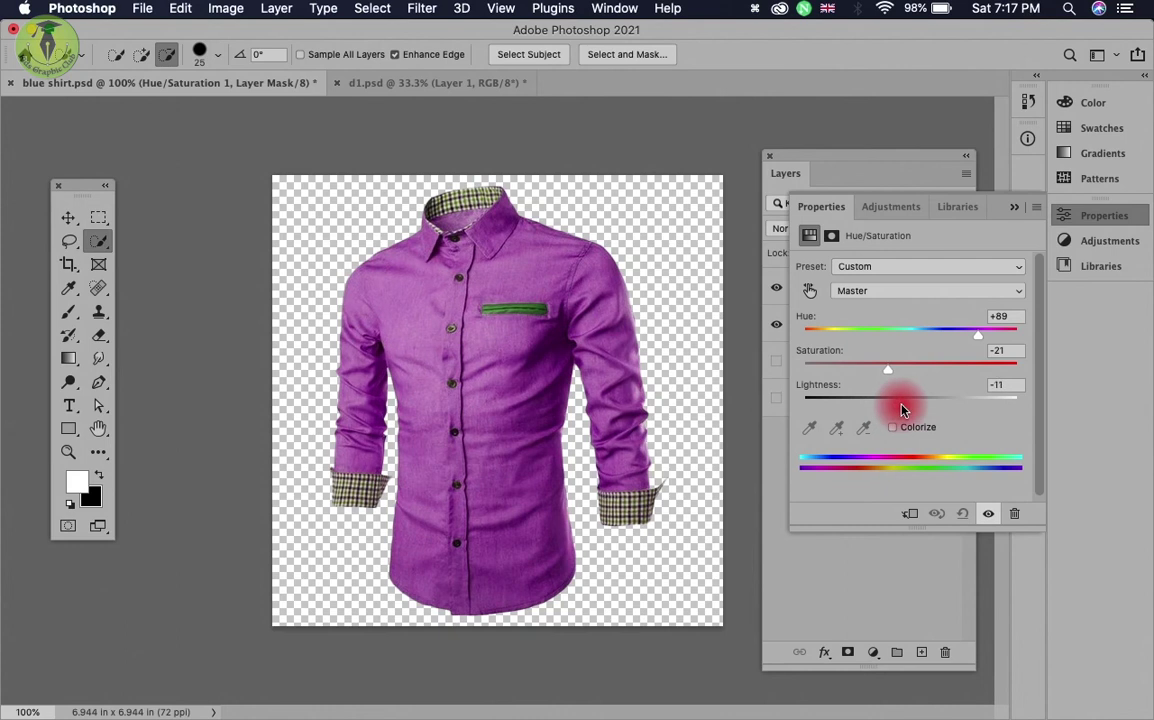
click(1080, 216)
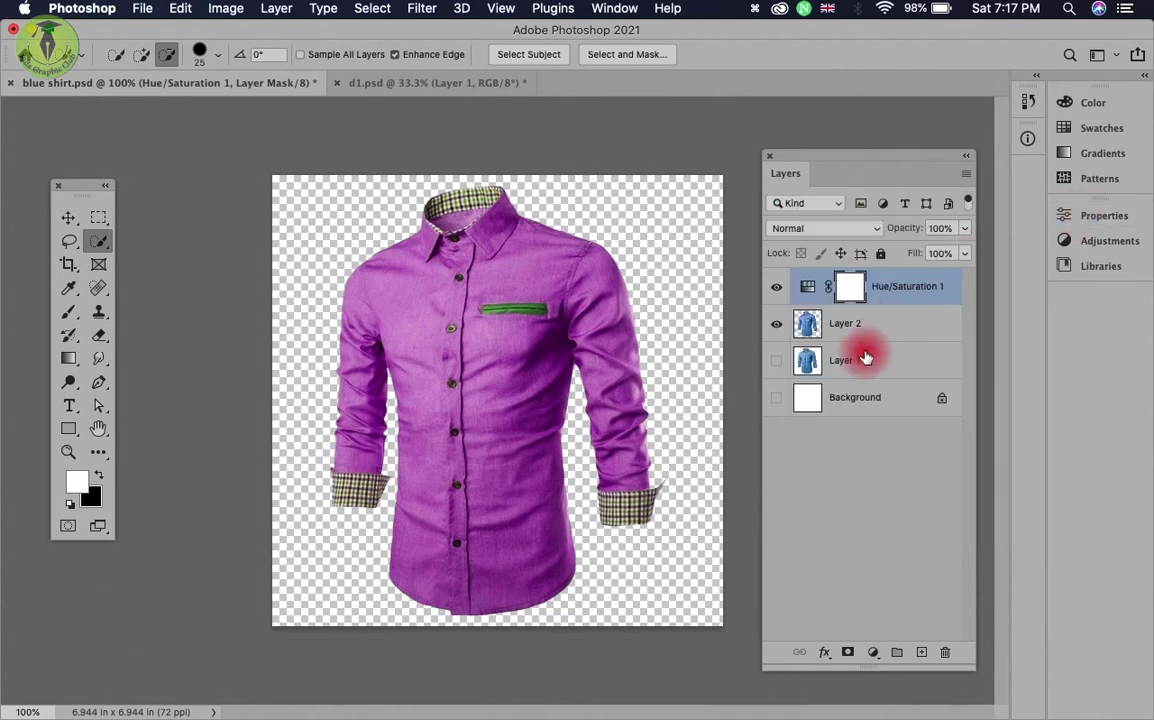
click(777, 290)
Step: Add a red Solid Color fill layer (ec2c2c)
click(875, 655)
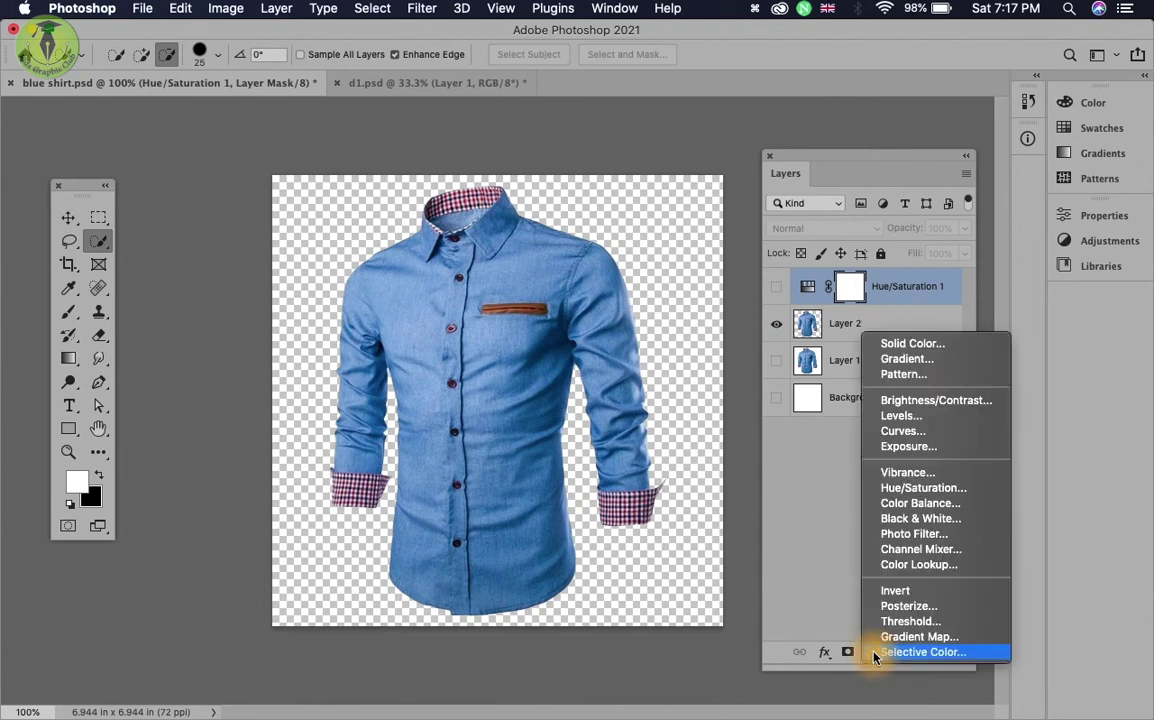
click(910, 343)
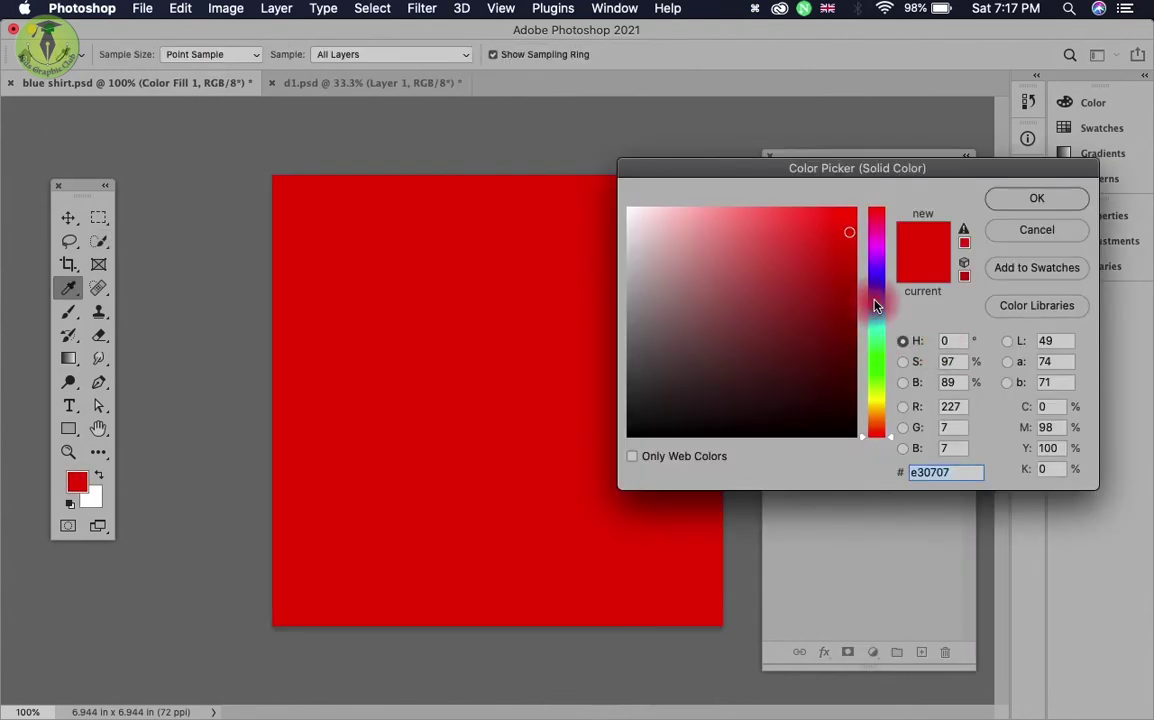
click(816, 224)
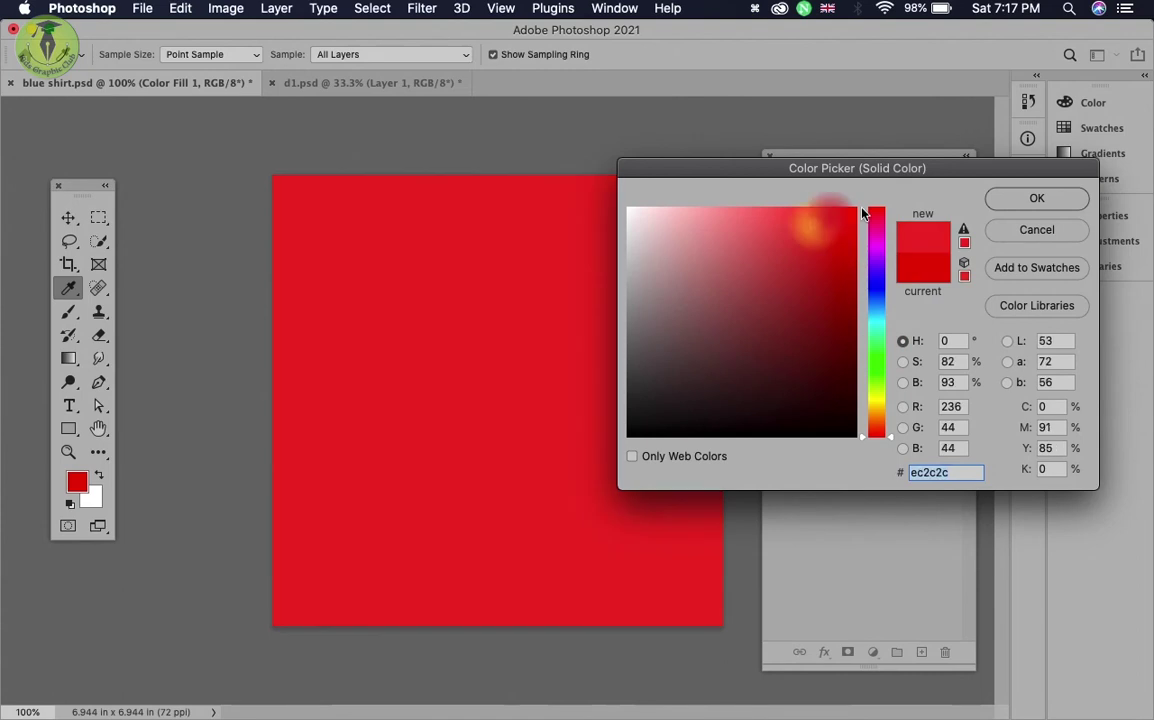
click(1000, 198)
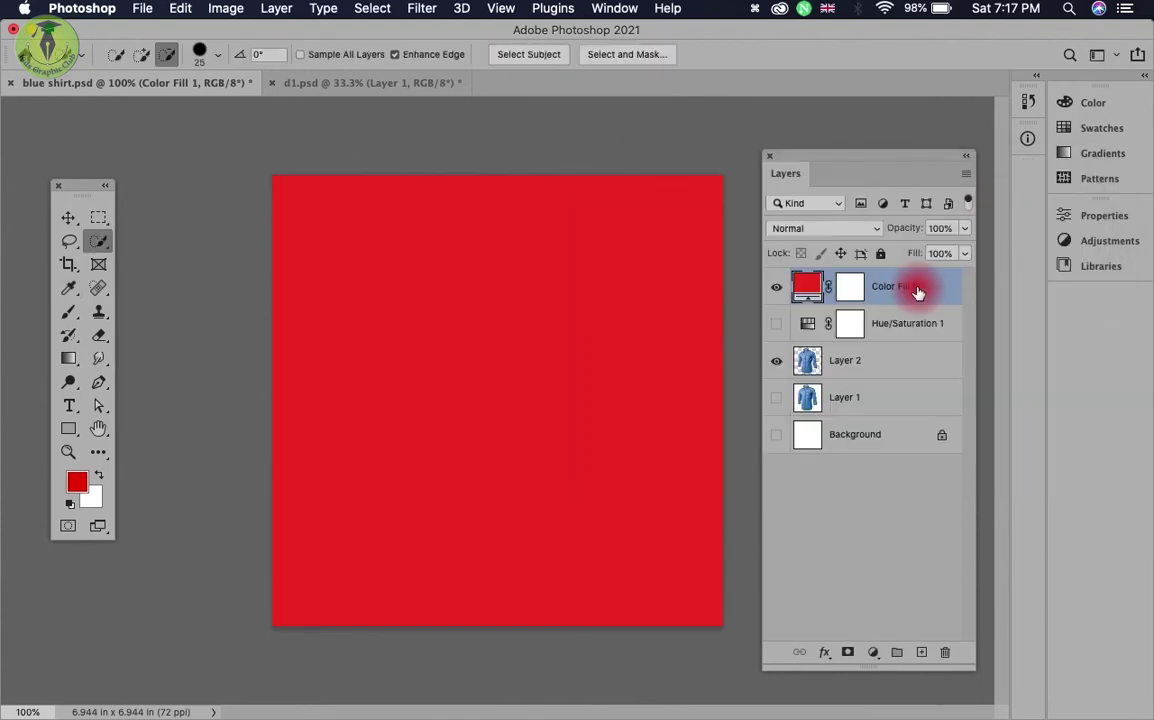
Step: Place Color Fill 1 above Layer 2, clip it to the shirt, and set Color blend mode
drag(919, 291, 905, 297)
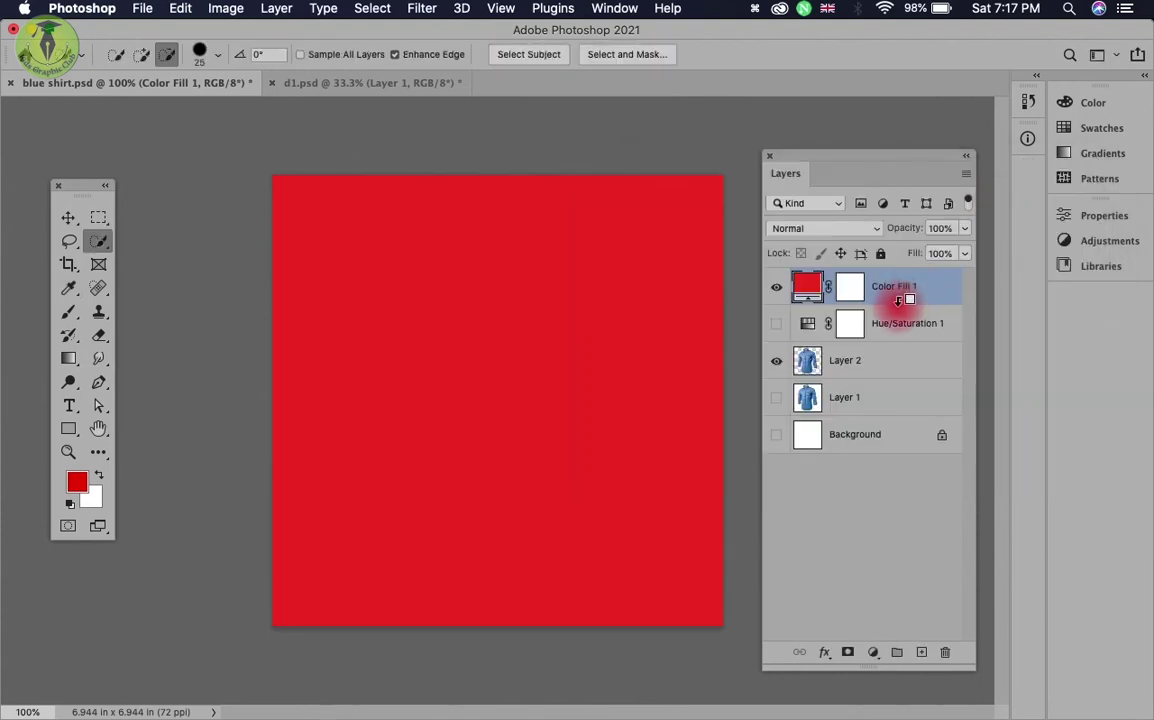
alt+click(900, 302)
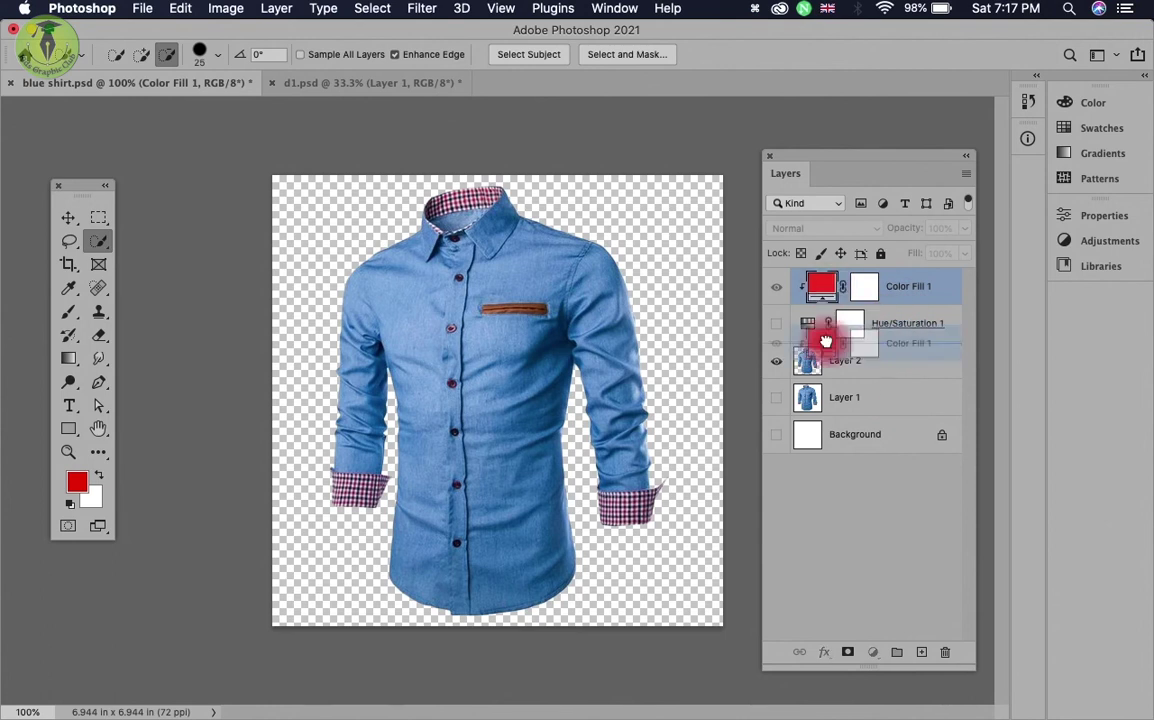
drag(829, 290, 824, 340)
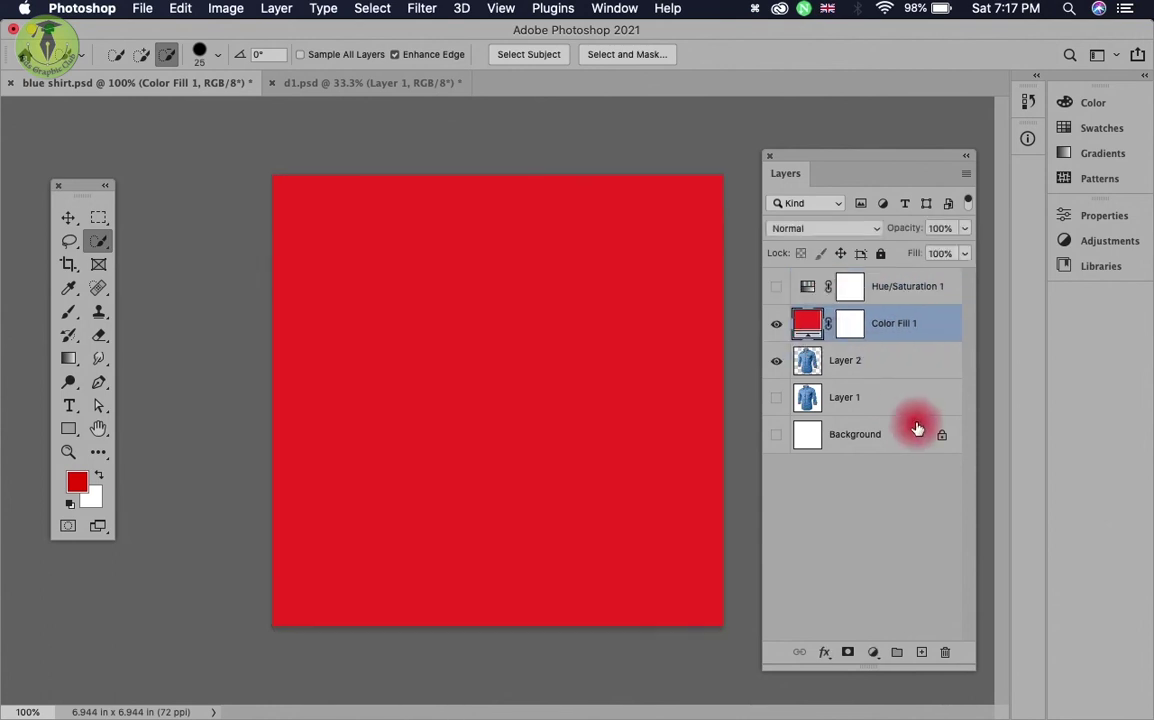
alt+click(866, 341)
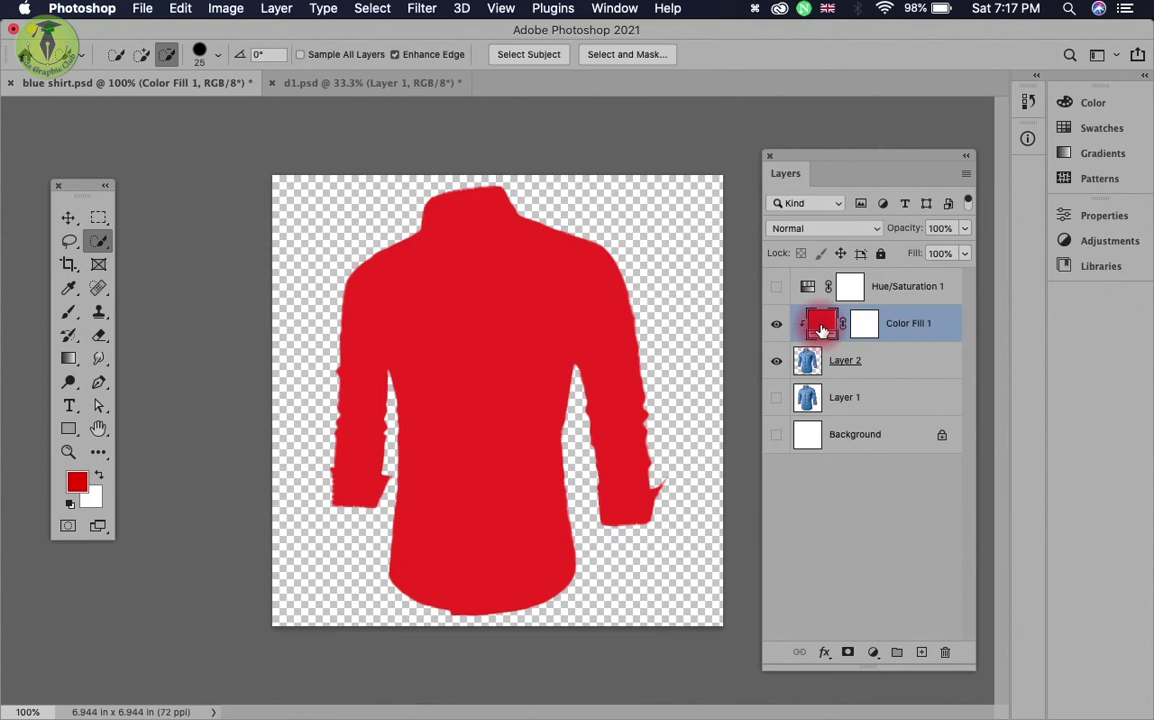
click(830, 228)
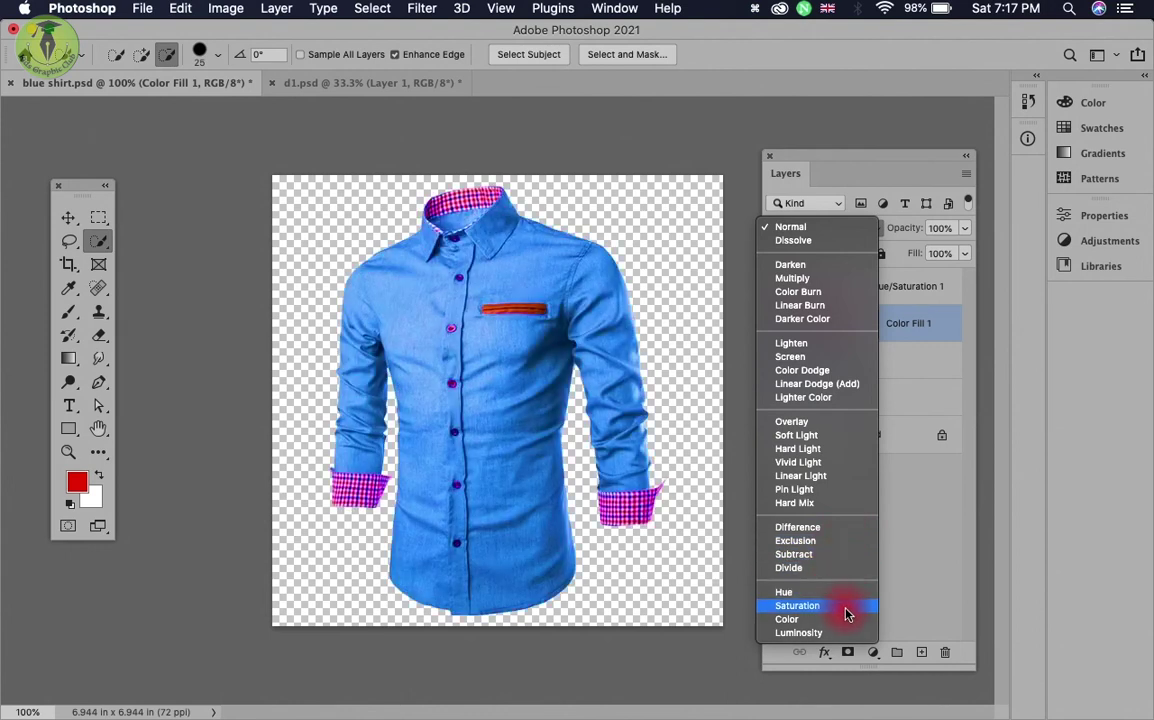
click(849, 627)
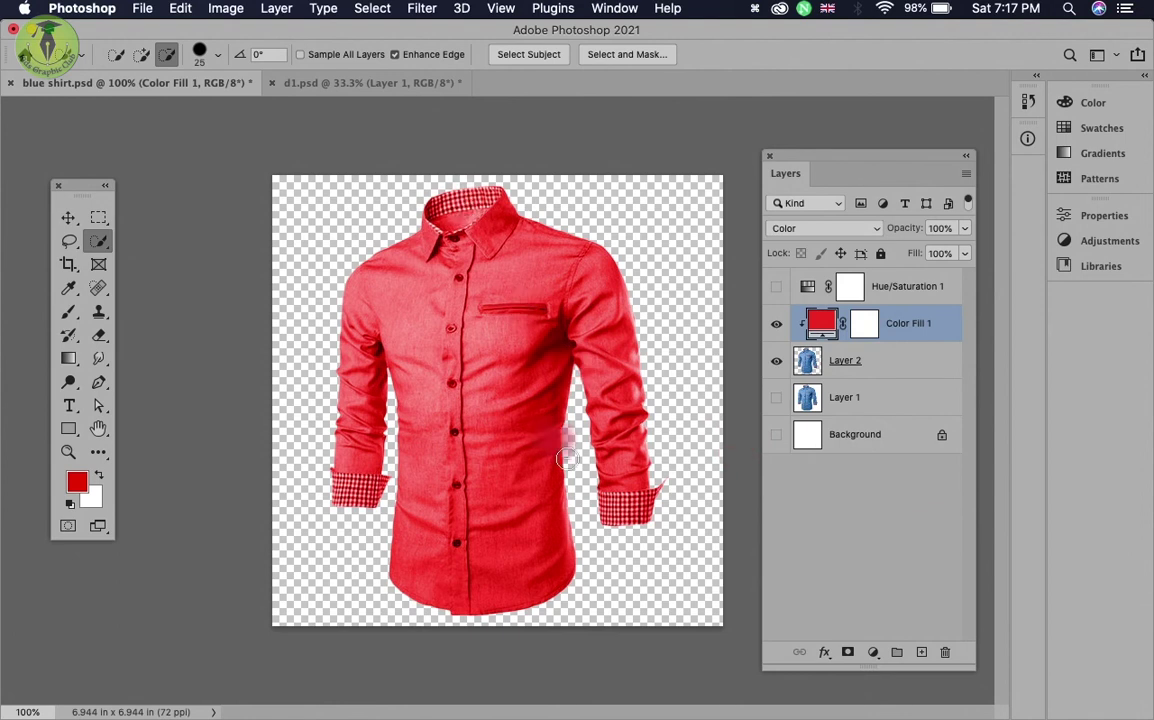
Step: Compare the red and purple versions, leaving both the fill and Hue/Saturation 1 hidden
click(776, 328)
click(776, 325)
click(776, 286)
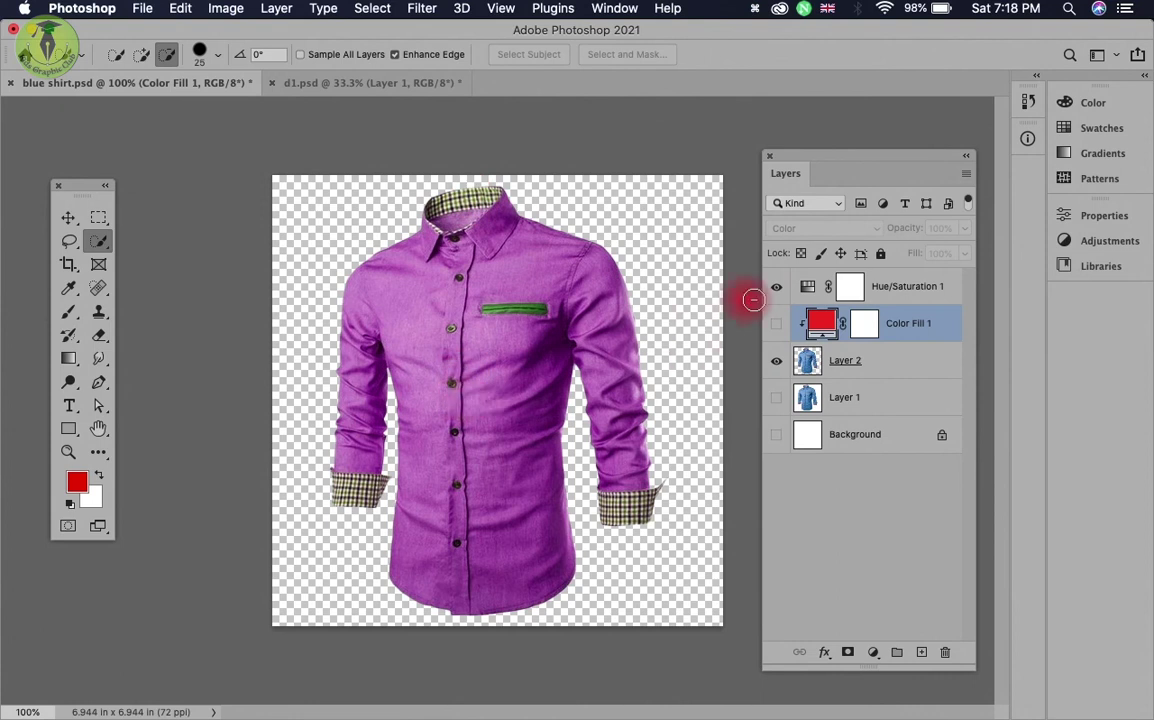
click(776, 286)
click(776, 325)
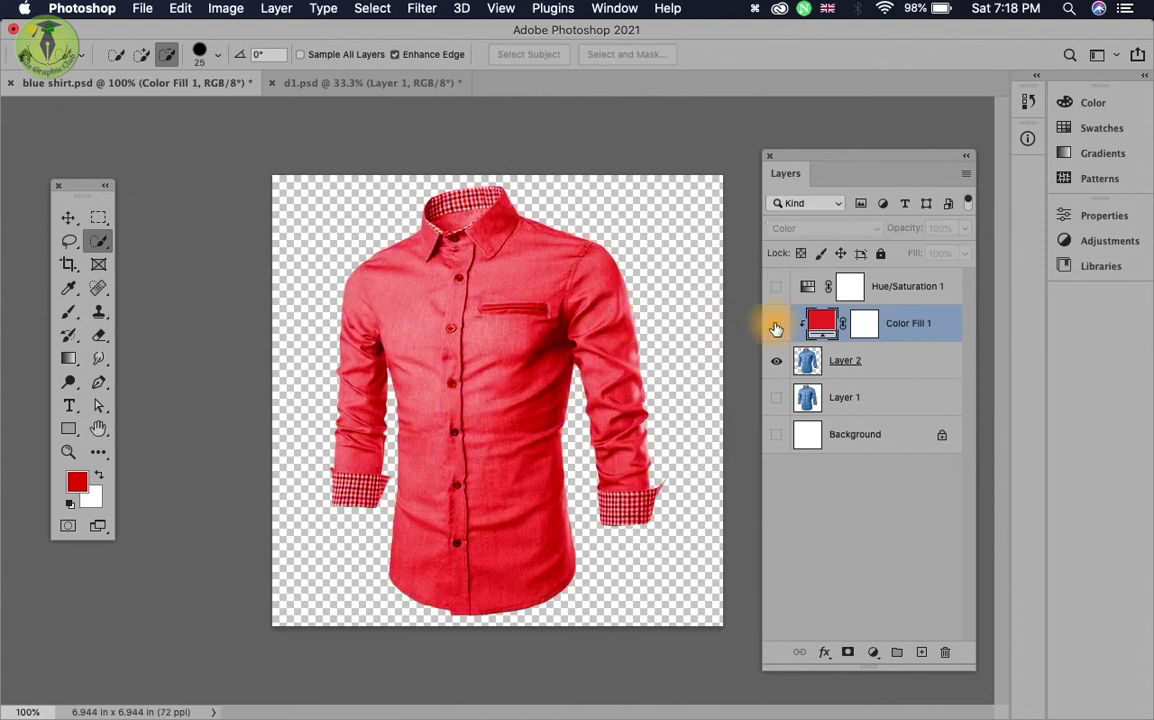
click(776, 323)
click(776, 287)
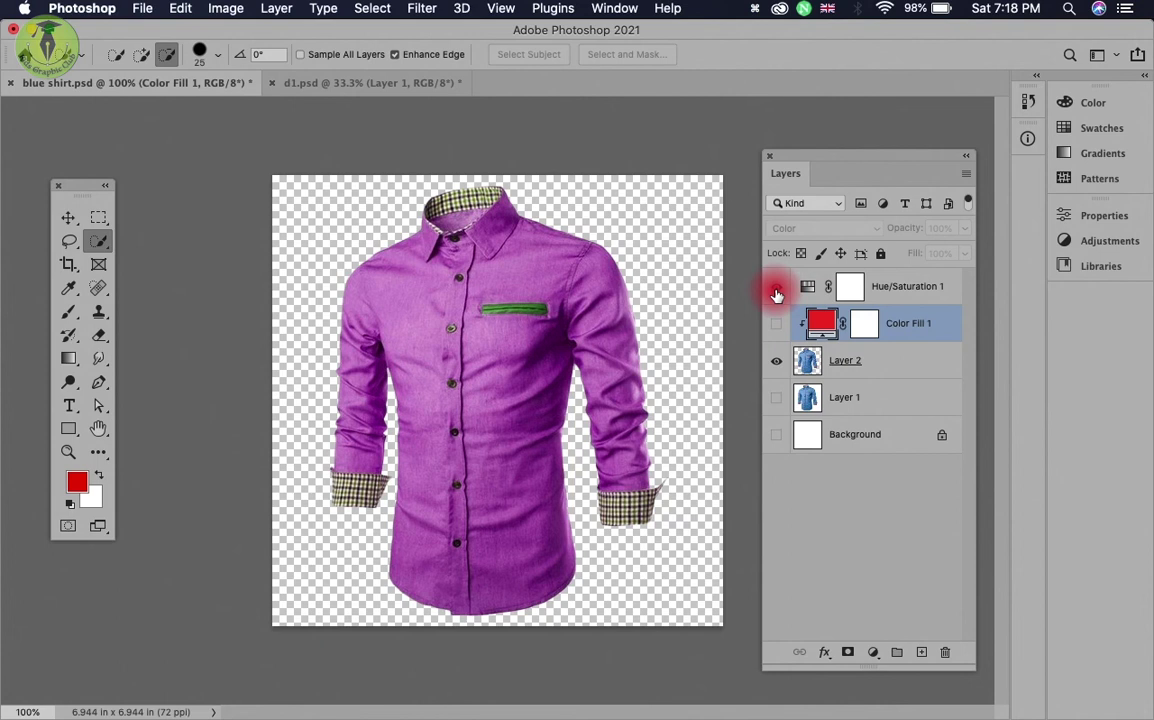
click(776, 287)
Step: Add a Gradient Fill layer using a purple-to-pink preset
click(872, 652)
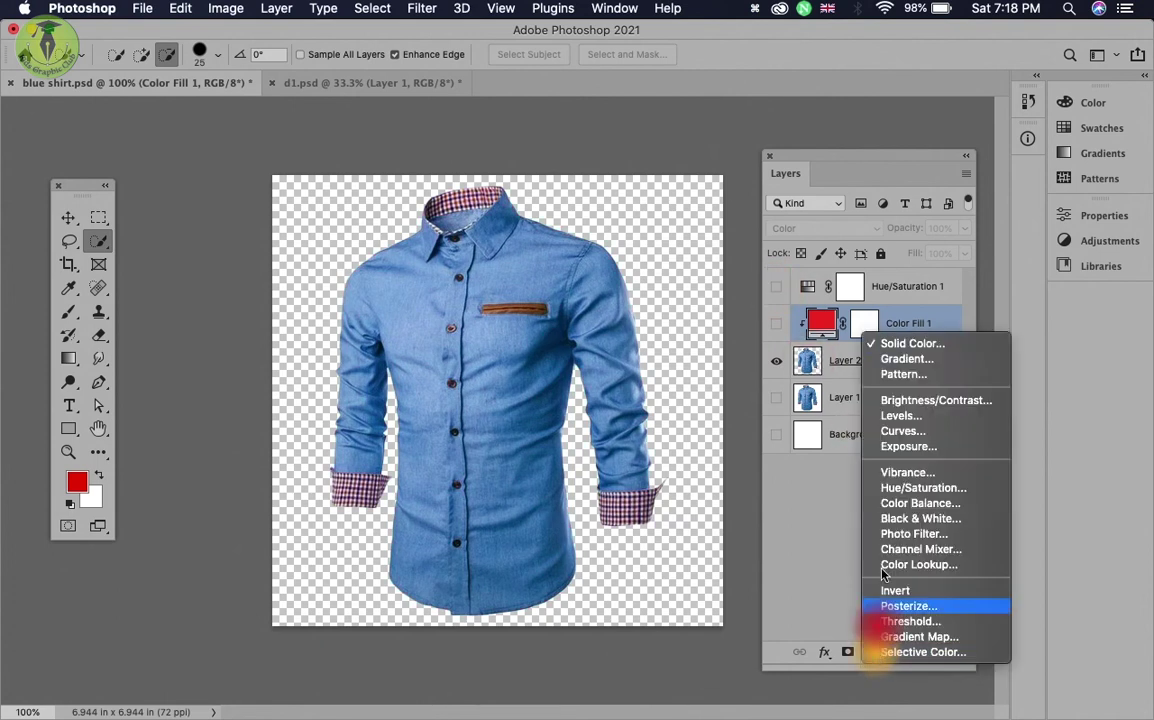
click(945, 358)
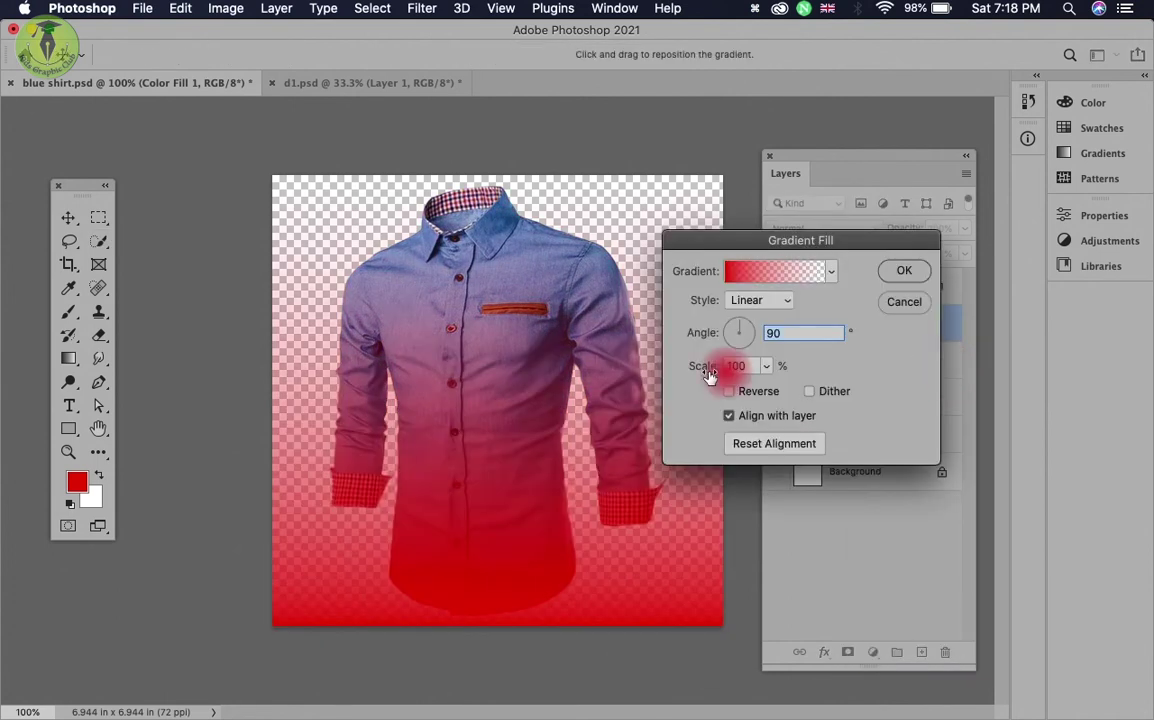
click(830, 278)
click(770, 313)
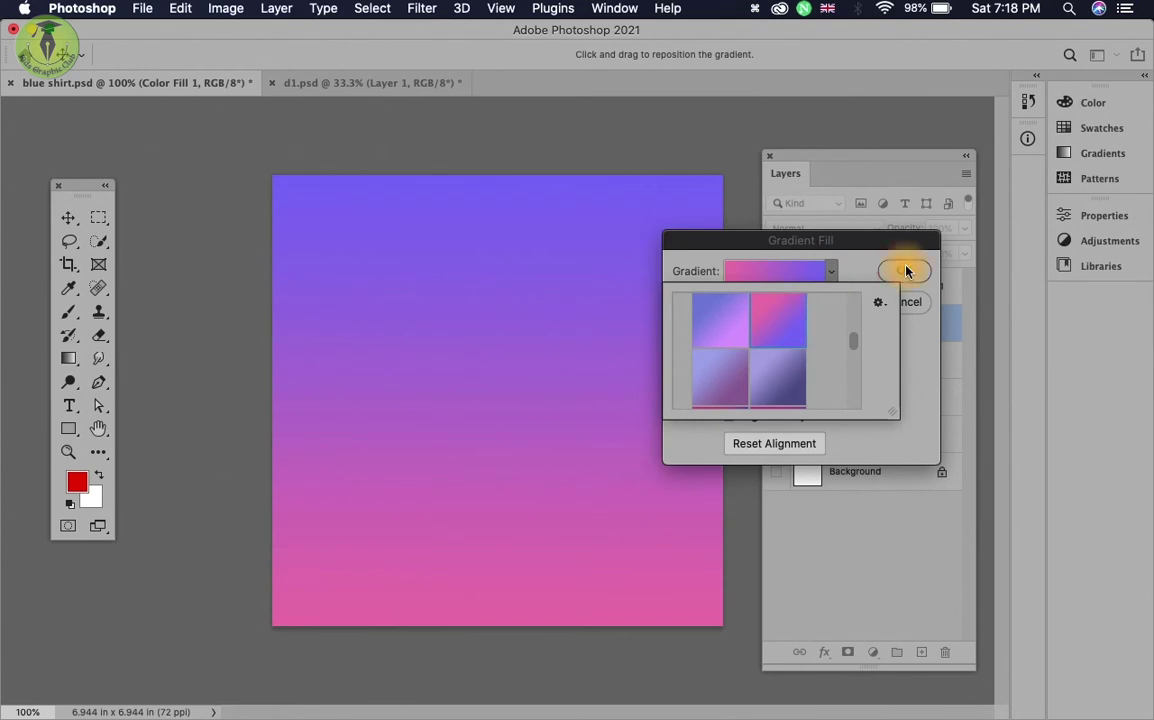
click(906, 271)
Step: Clip Gradient Fill 1 to the shirt and blend it in Linear Light mode
drag(812, 322, 806, 385)
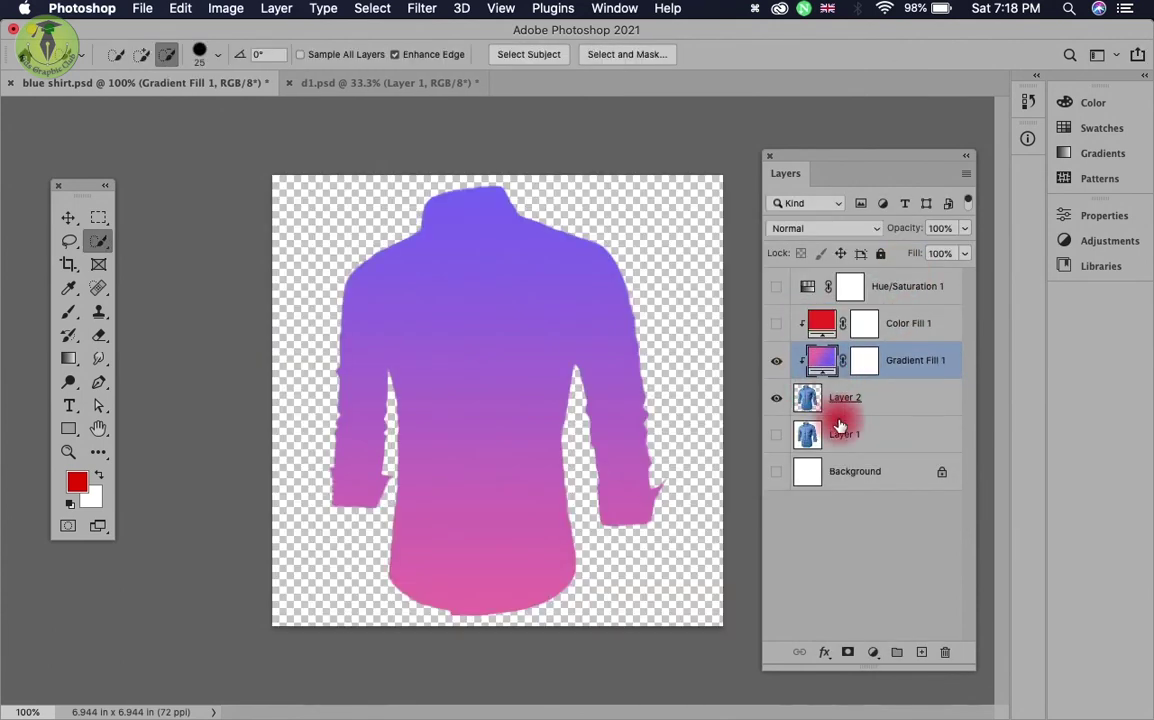
click(866, 230)
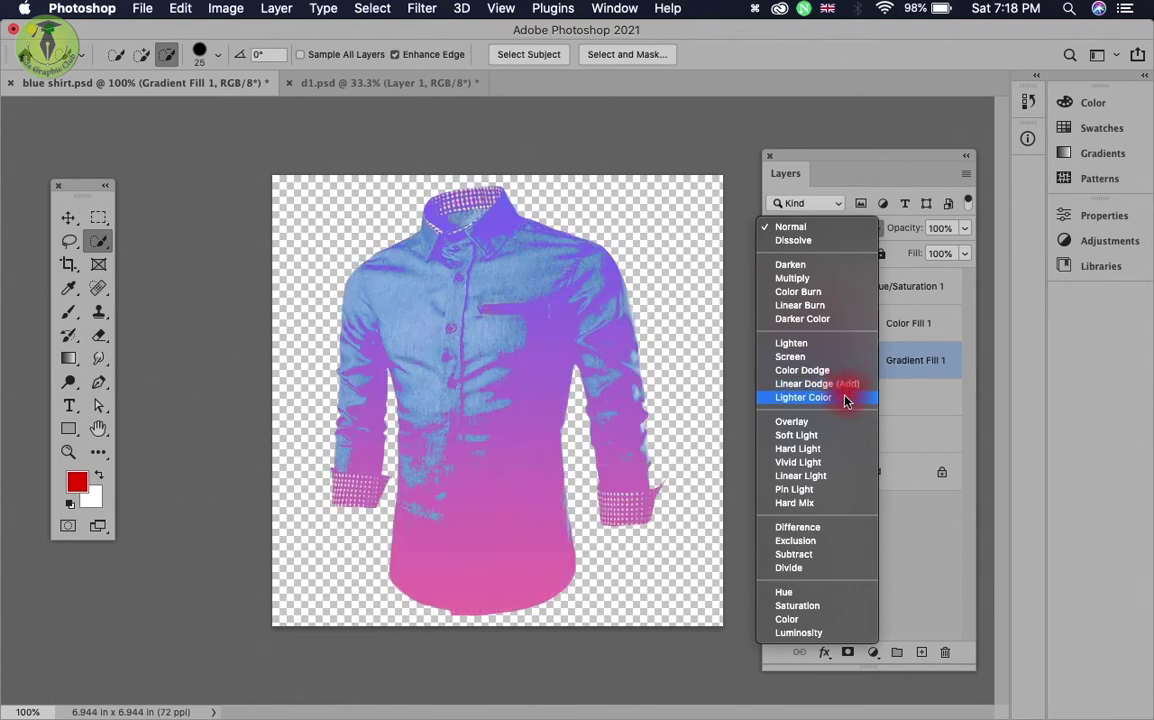
click(843, 477)
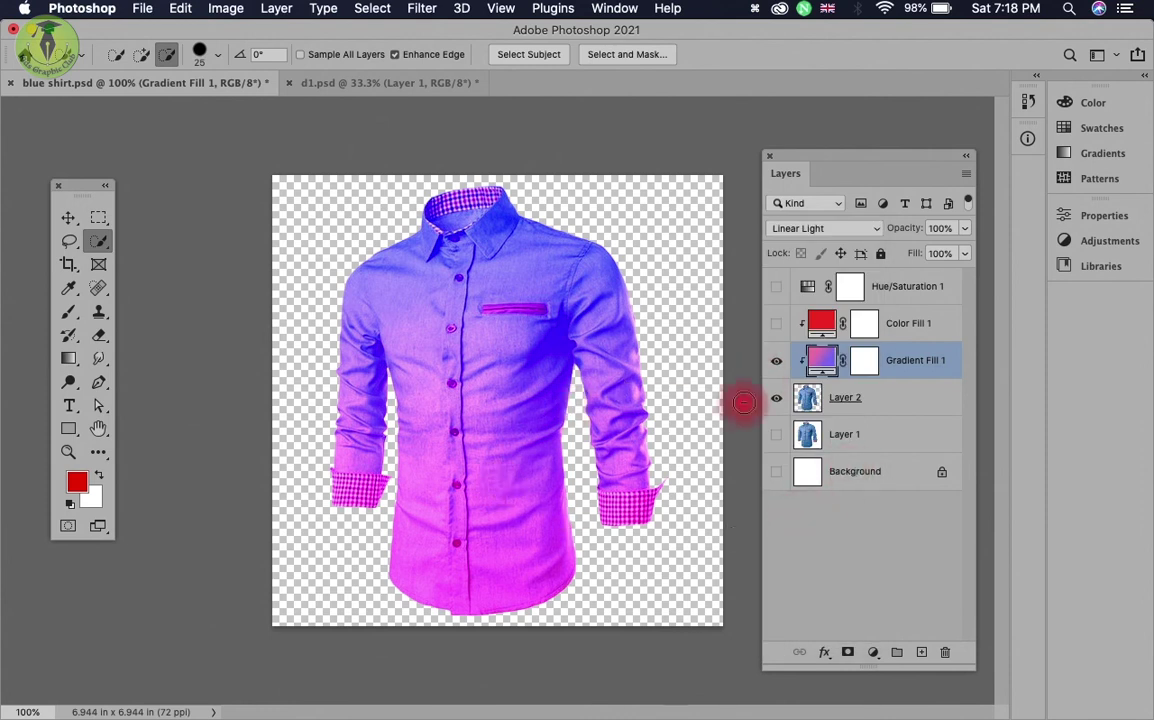
Step: Preview blue, magenta and pink-orange-yellow gradient presets on Gradient Fill 1
double_click(810, 366)
click(830, 271)
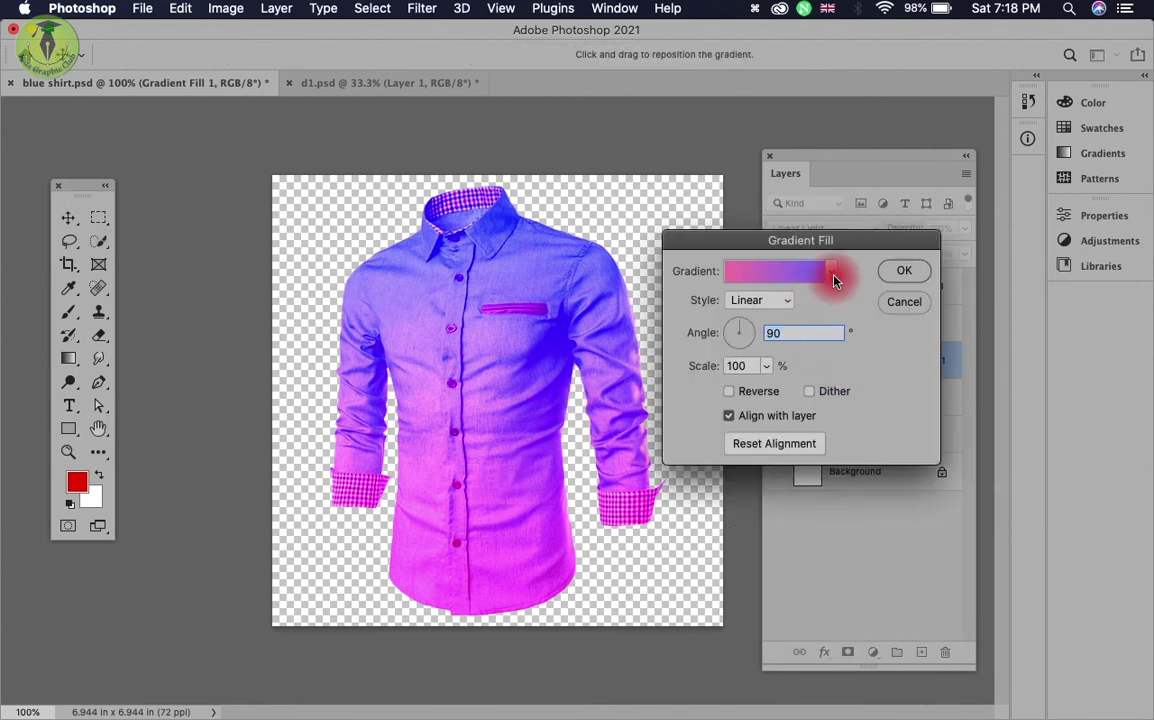
drag(862, 335, 870, 310)
click(800, 398)
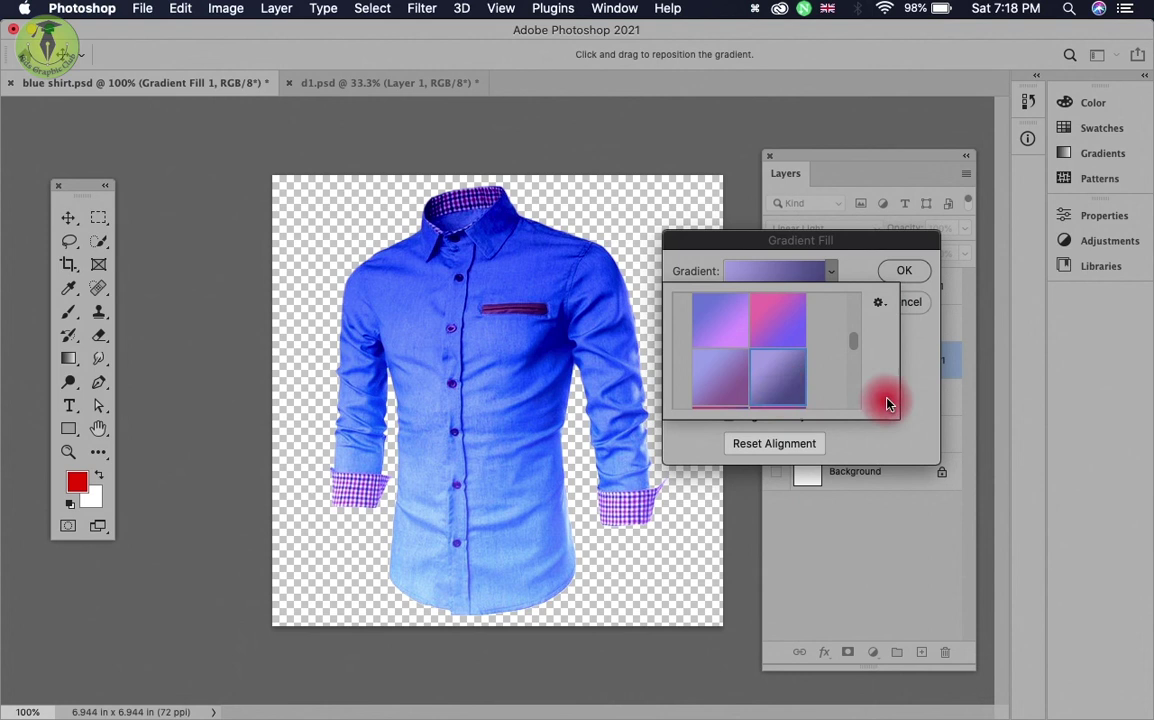
scroll(857, 345, down, 5)
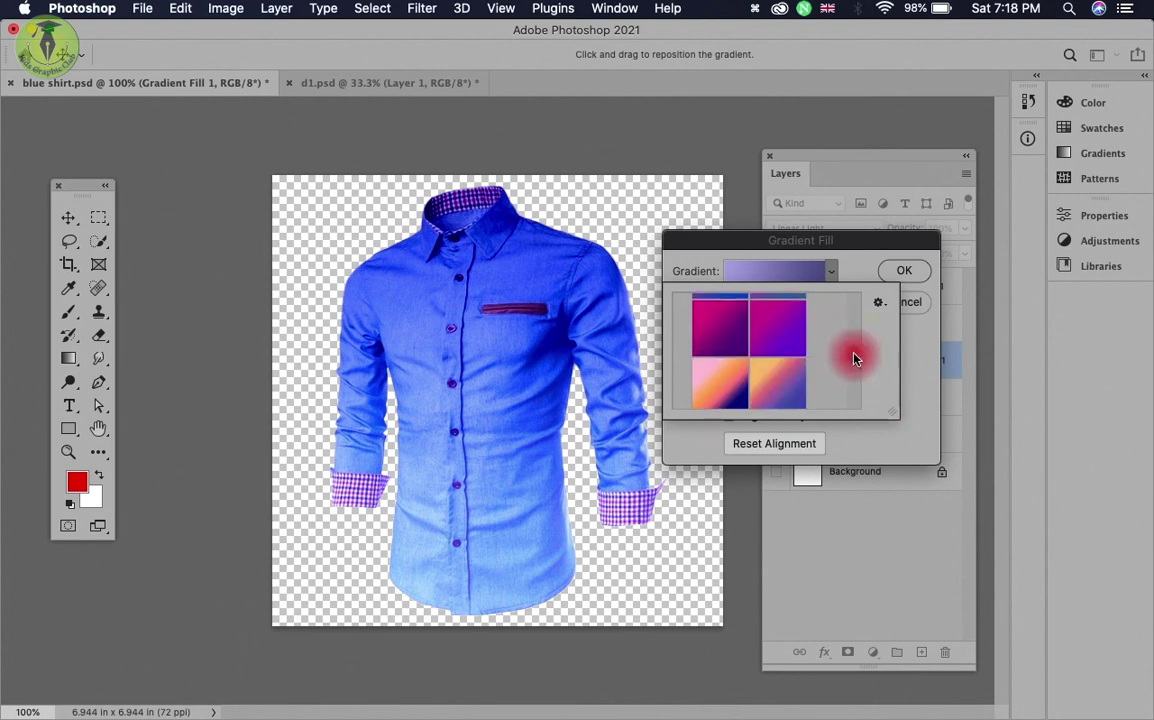
click(730, 392)
click(800, 397)
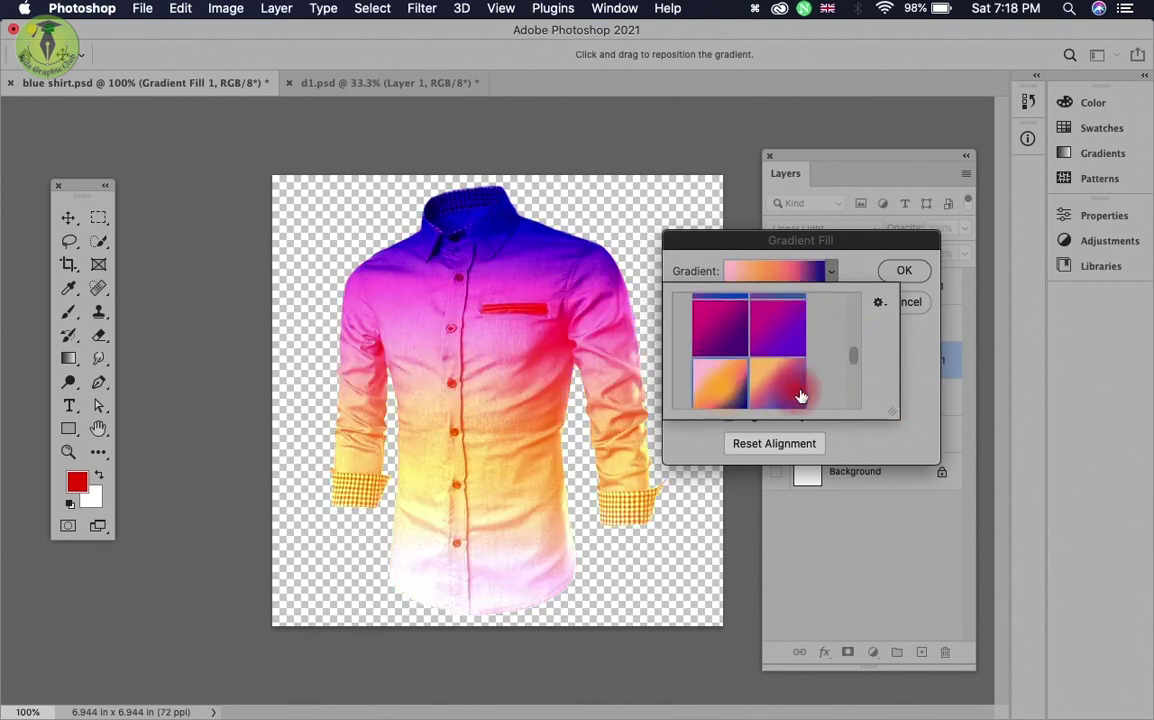
scroll(850, 365, down, 3)
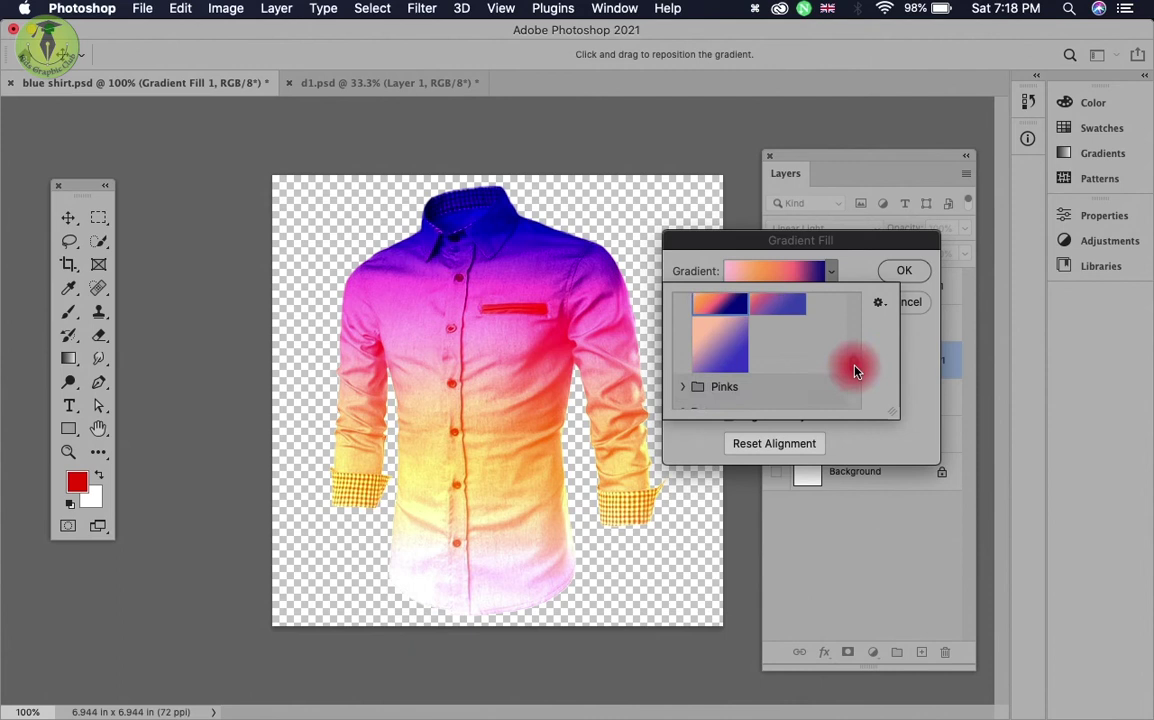
scroll(850, 373, down, 2)
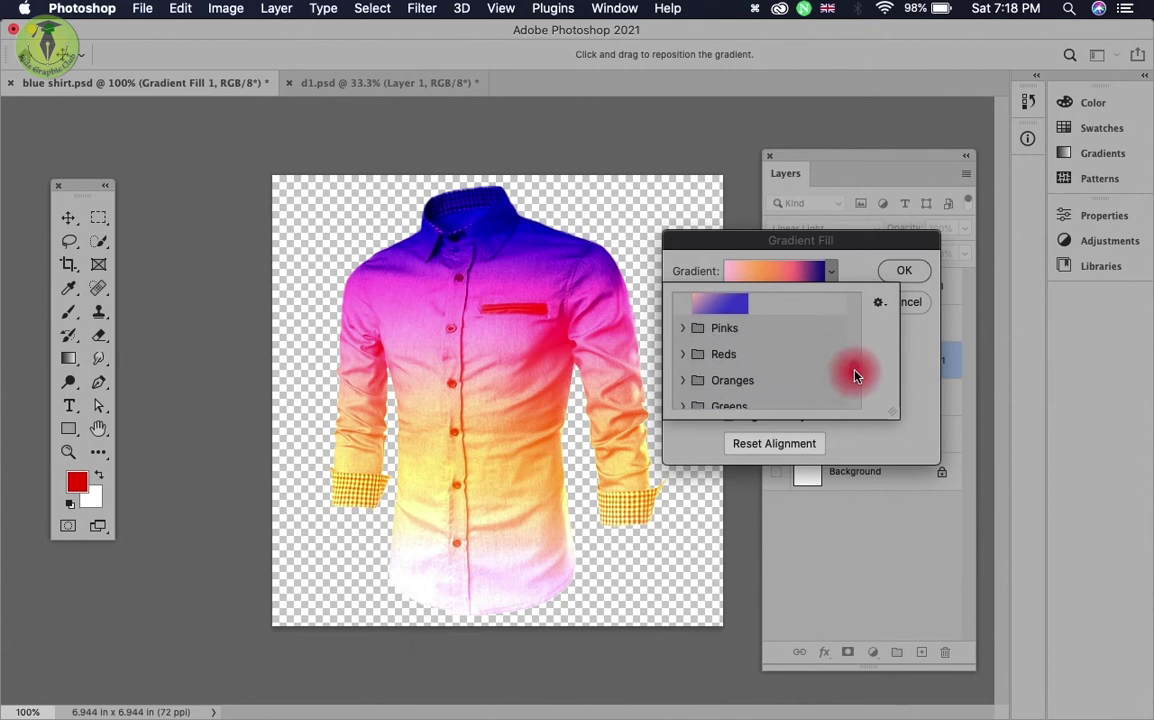
Step: Try orange, red-pink, yellow-pink and peach presets from the Oranges folder
click(683, 380)
scroll(850, 362, down, 3)
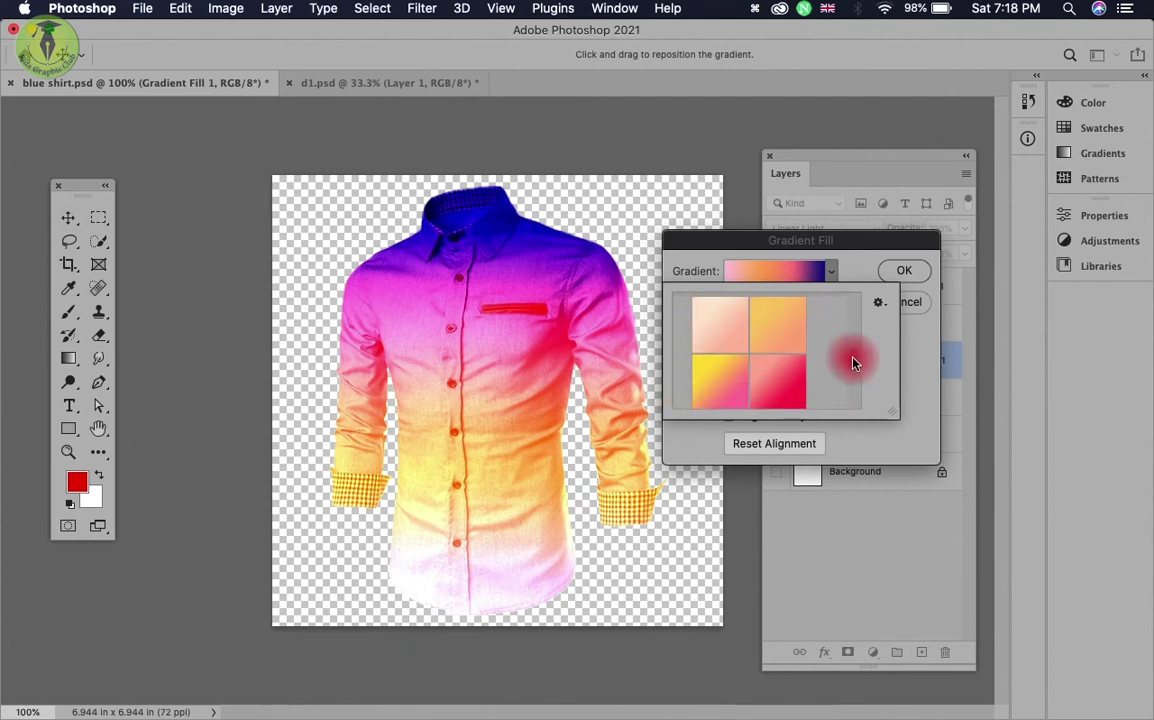
click(778, 320)
click(765, 380)
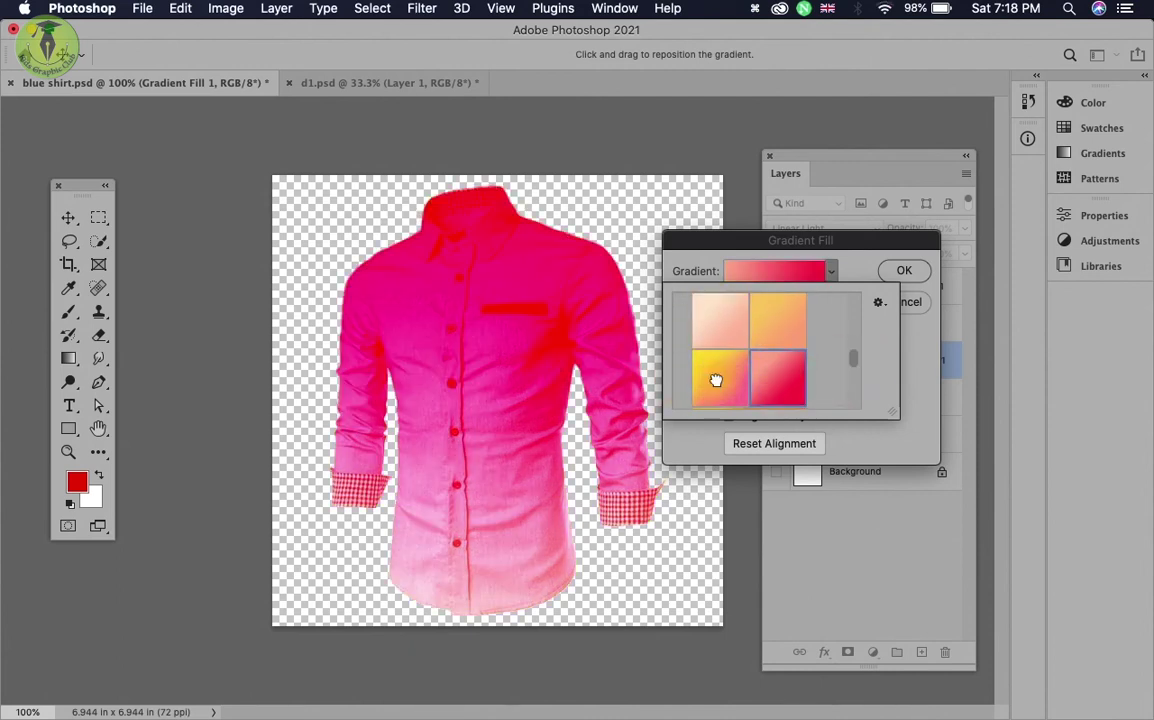
click(718, 378)
click(738, 336)
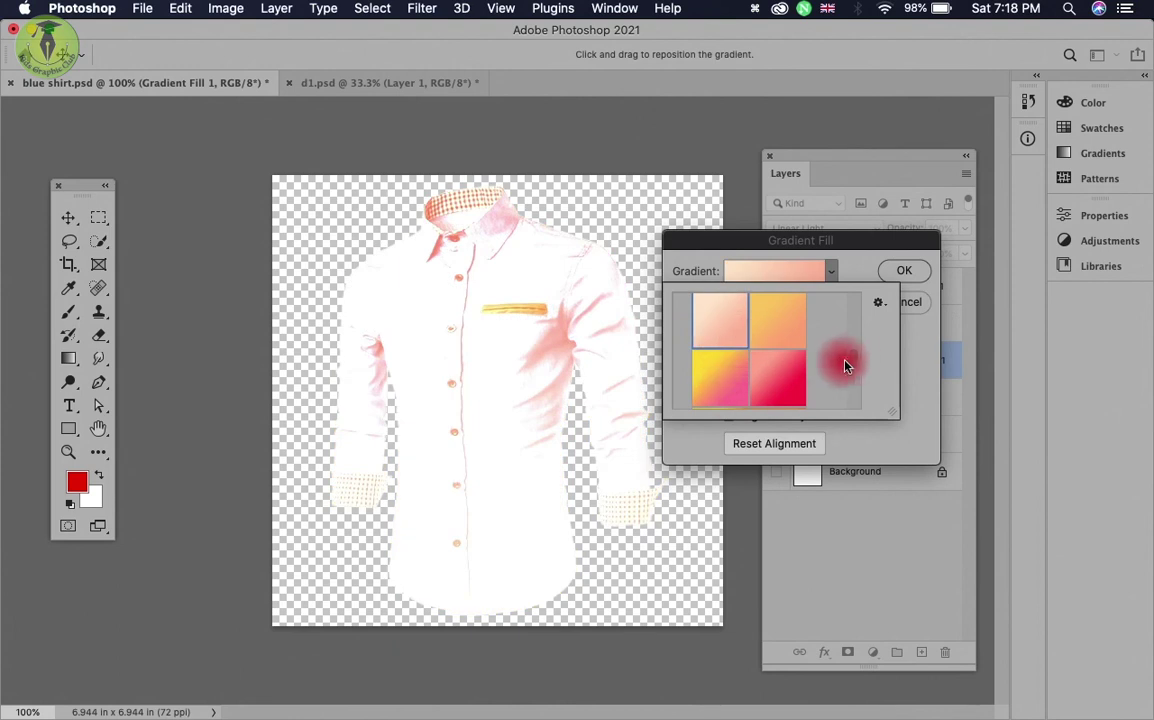
Step: Compare more orange and pink presets, then settle on the red preset
drag(847, 363, 855, 382)
click(760, 358)
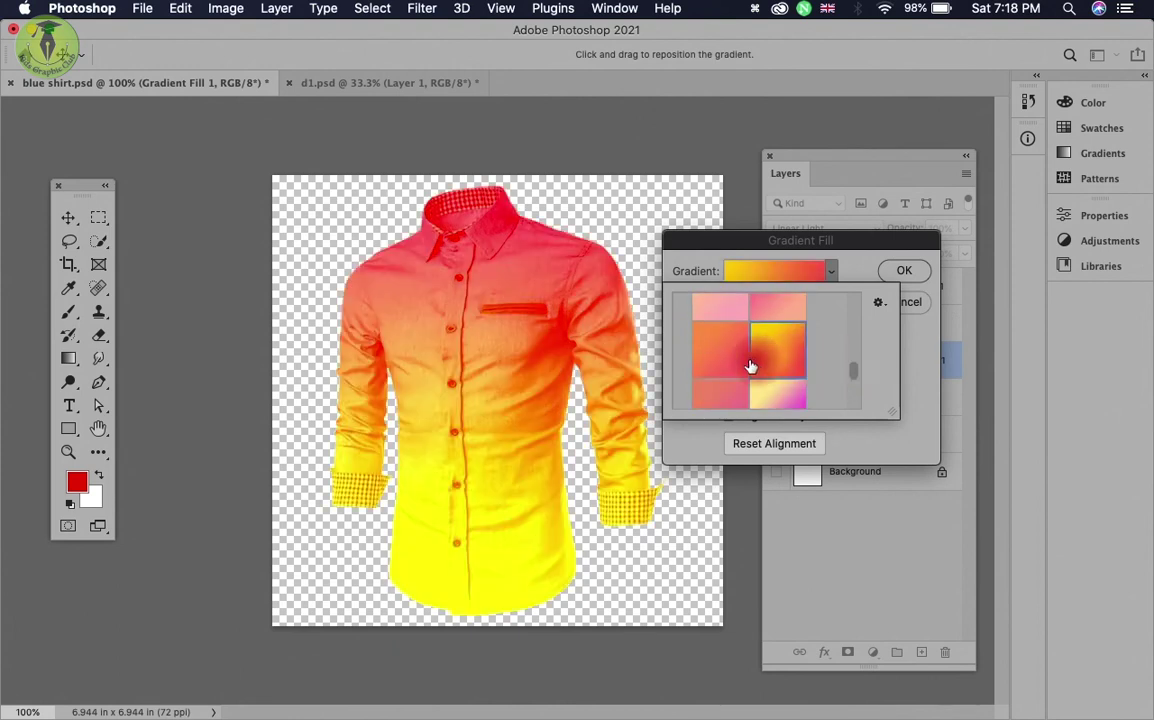
click(720, 350)
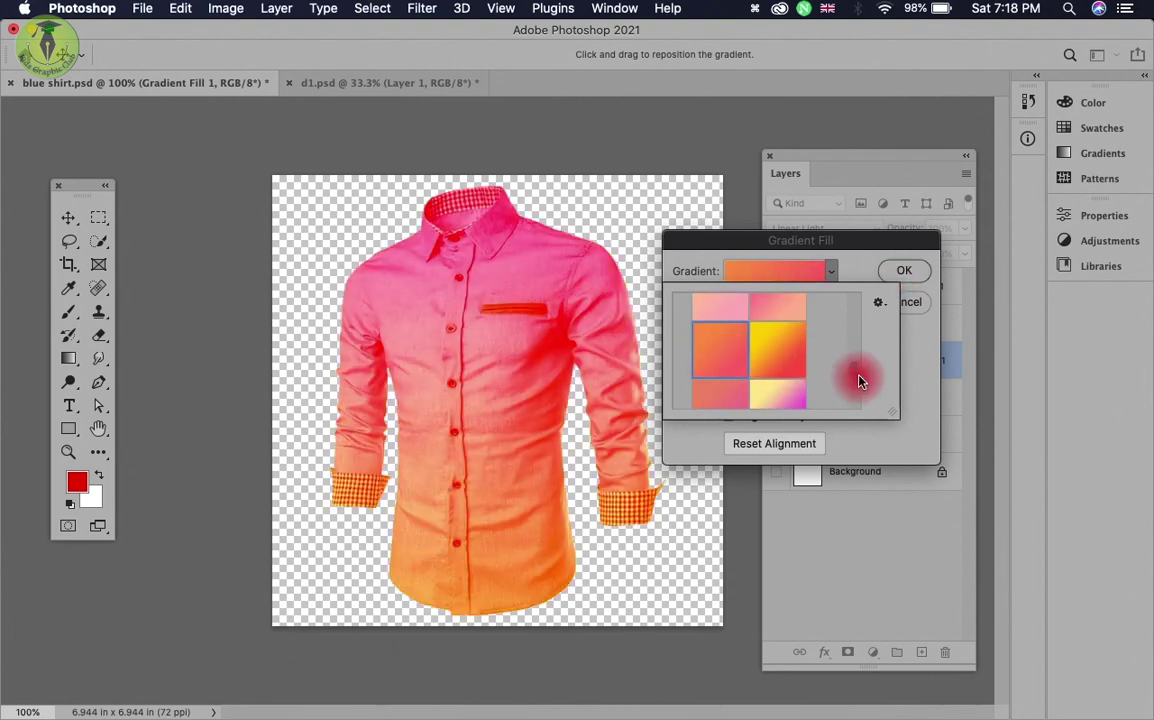
drag(853, 376, 855, 384)
click(722, 376)
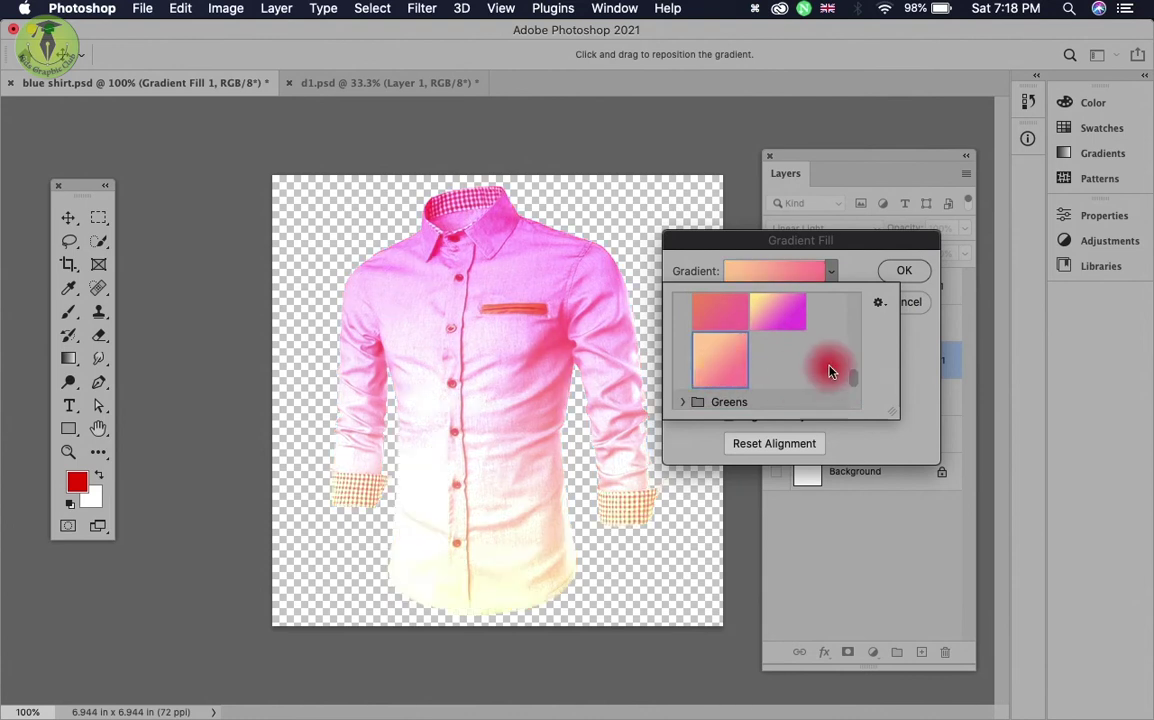
click(790, 326)
click(729, 320)
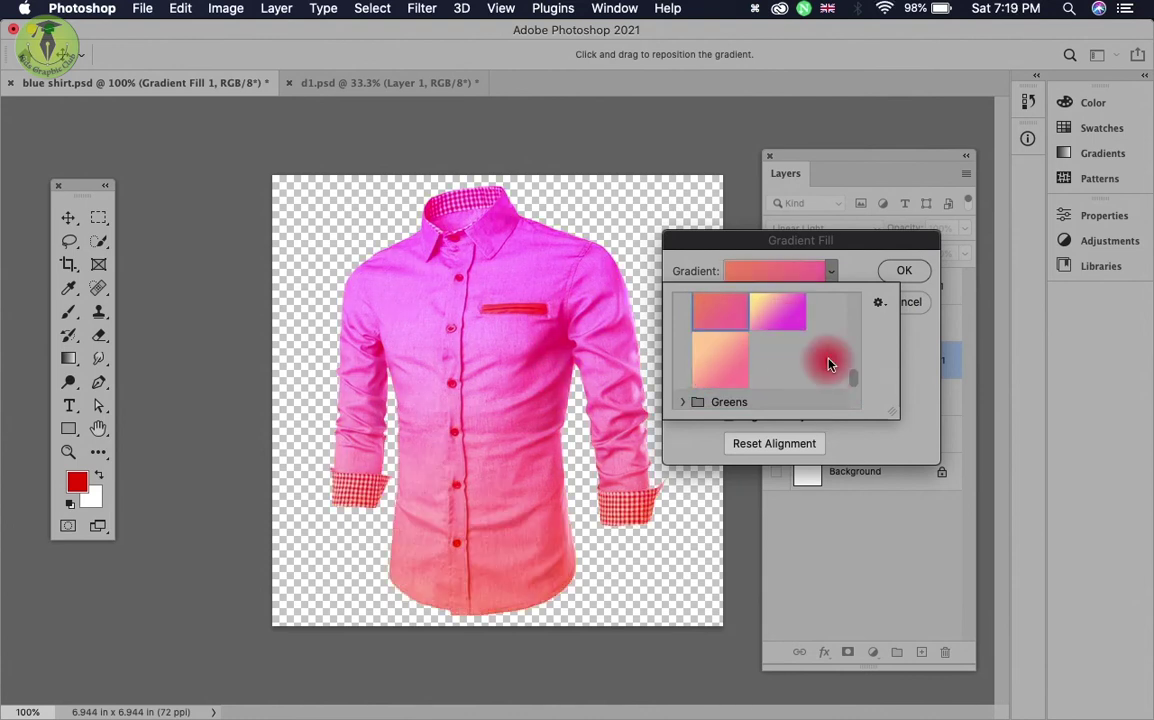
click(902, 270)
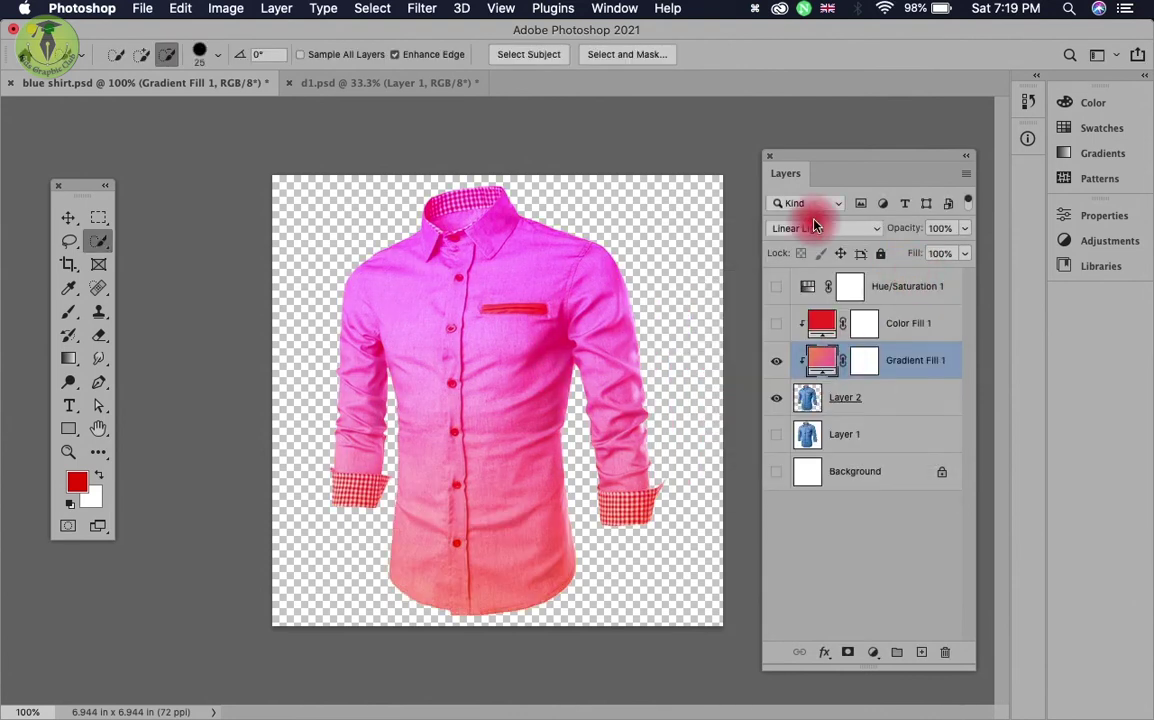
Step: Switch Gradient Fill 1 to Color blending, compare with Hue/Saturation 1, then hide both
click(832, 229)
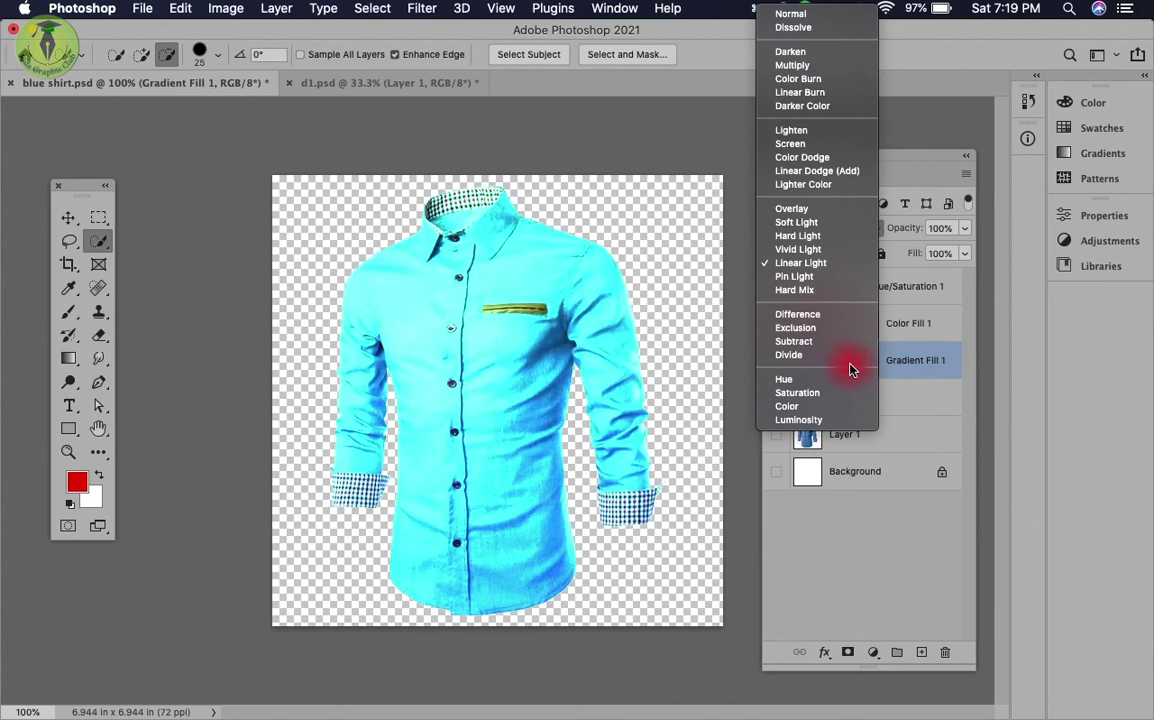
click(787, 406)
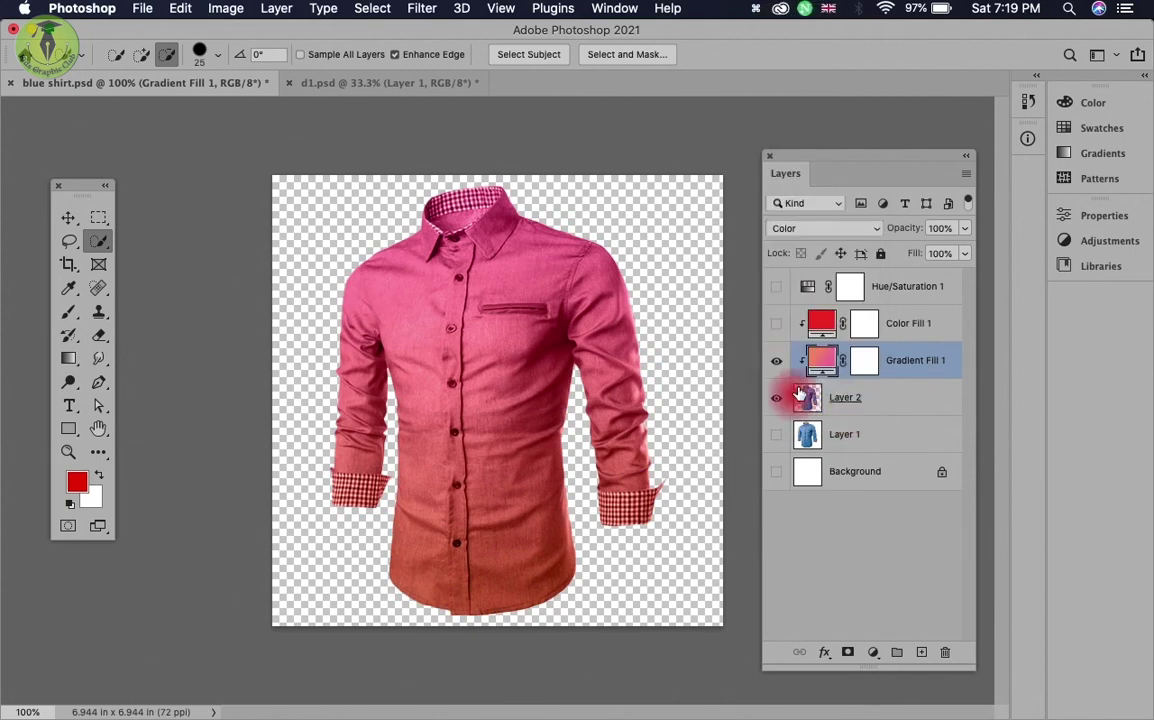
click(776, 287)
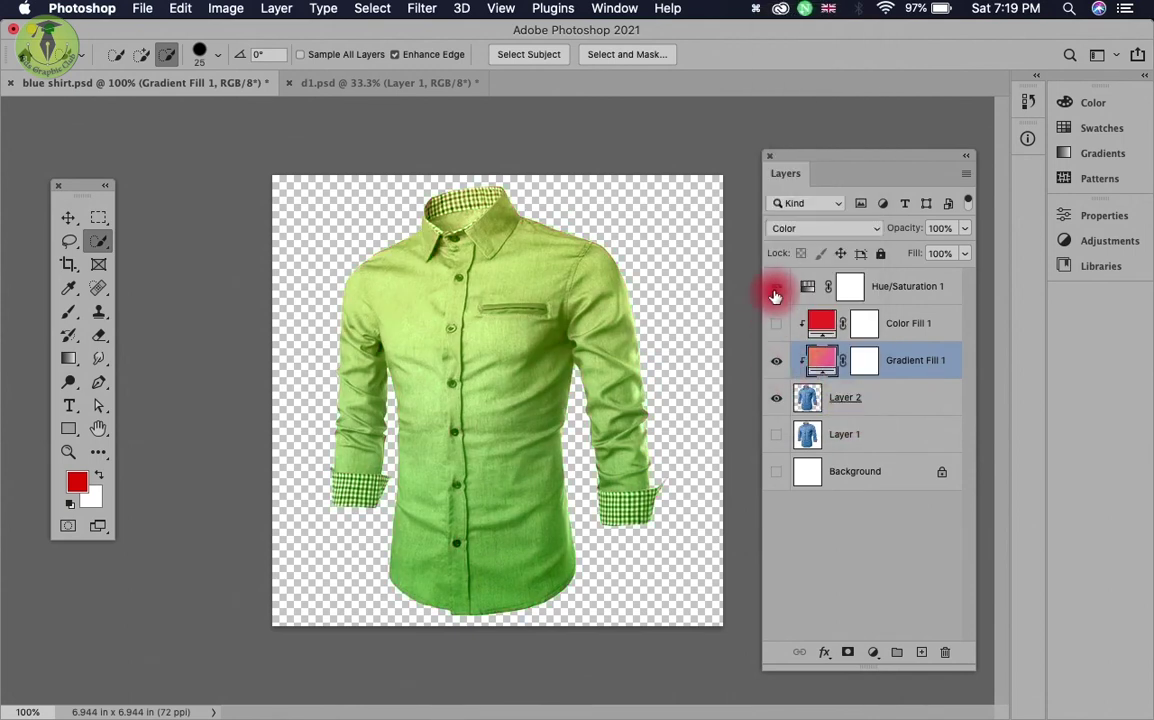
click(776, 287)
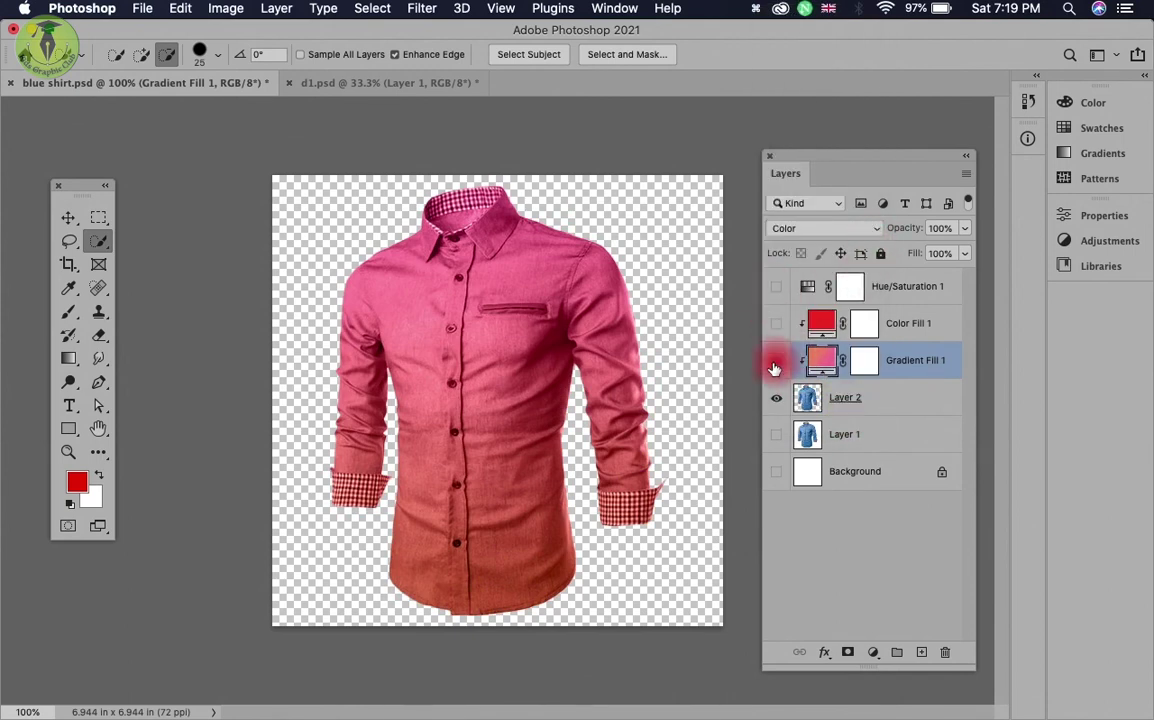
click(776, 360)
click(776, 287)
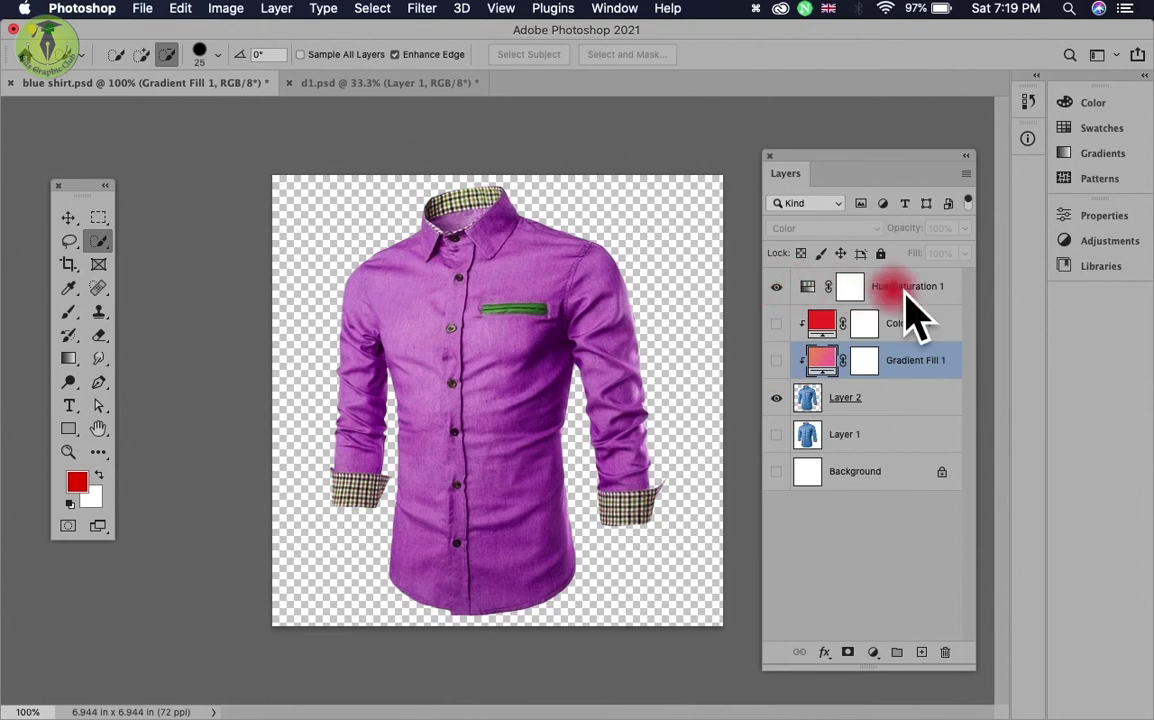
click(776, 287)
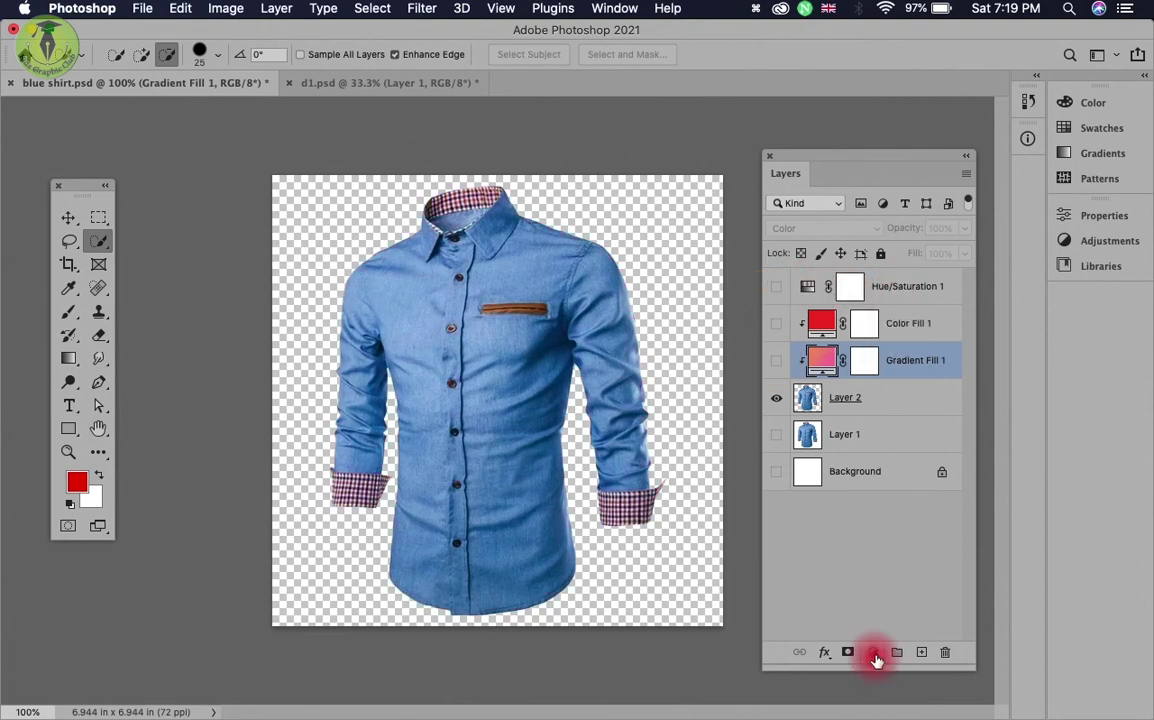
Step: Add a Curves adjustment with an S-curve on RGB for more contrast
click(873, 652)
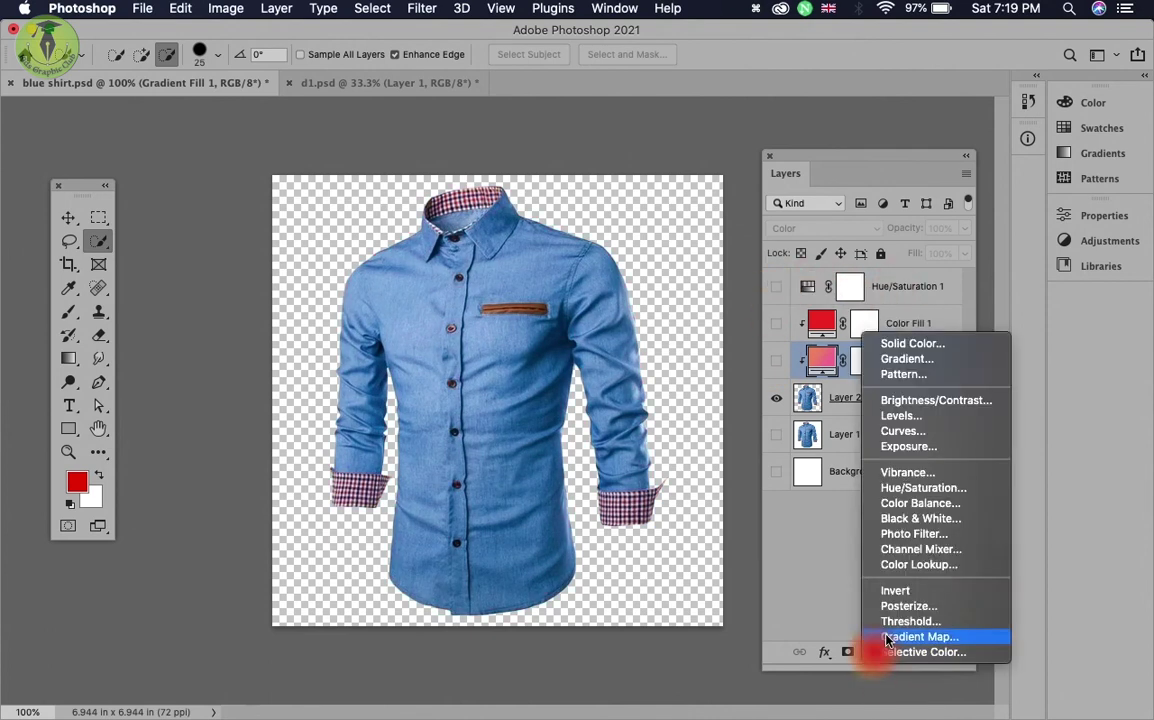
click(949, 432)
mouse_move(960, 372)
mouse_down()
mouse_move(974, 283)
mouse_move(958, 349)
mouse_up()
drag(914, 411, 915, 427)
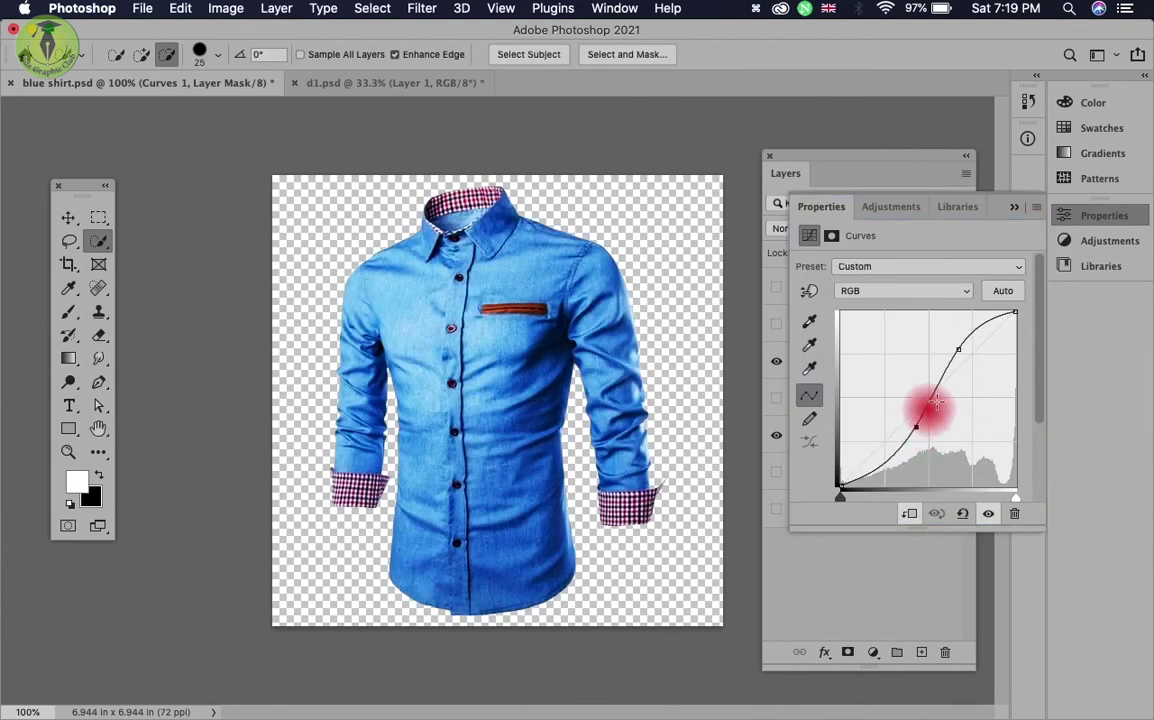
drag(956, 357, 954, 345)
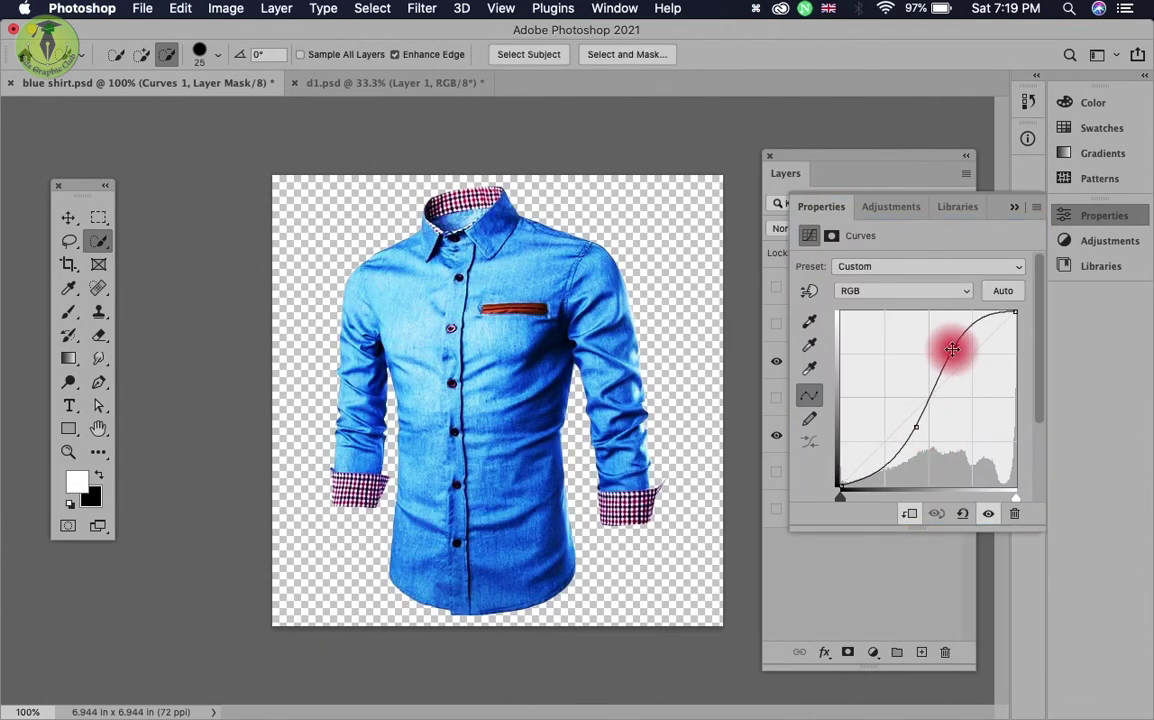
Step: Reshape the Blue channel curve with two points to turn the shirt teal
click(960, 288)
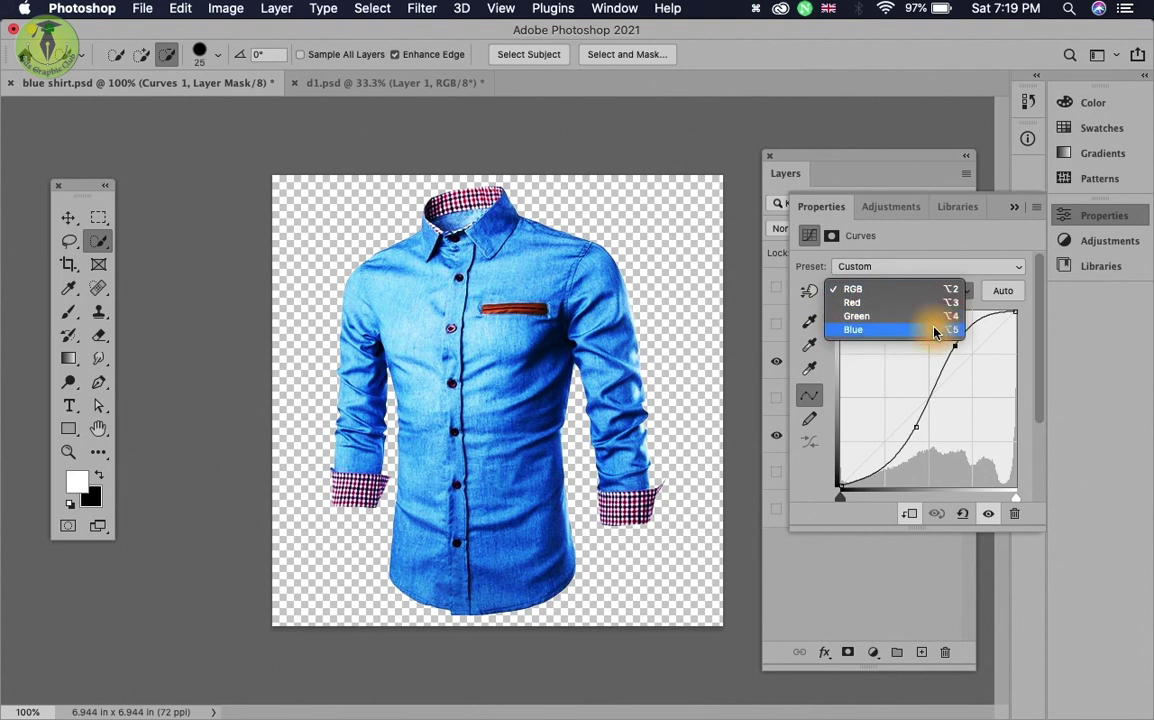
click(942, 328)
drag(971, 357, 981, 370)
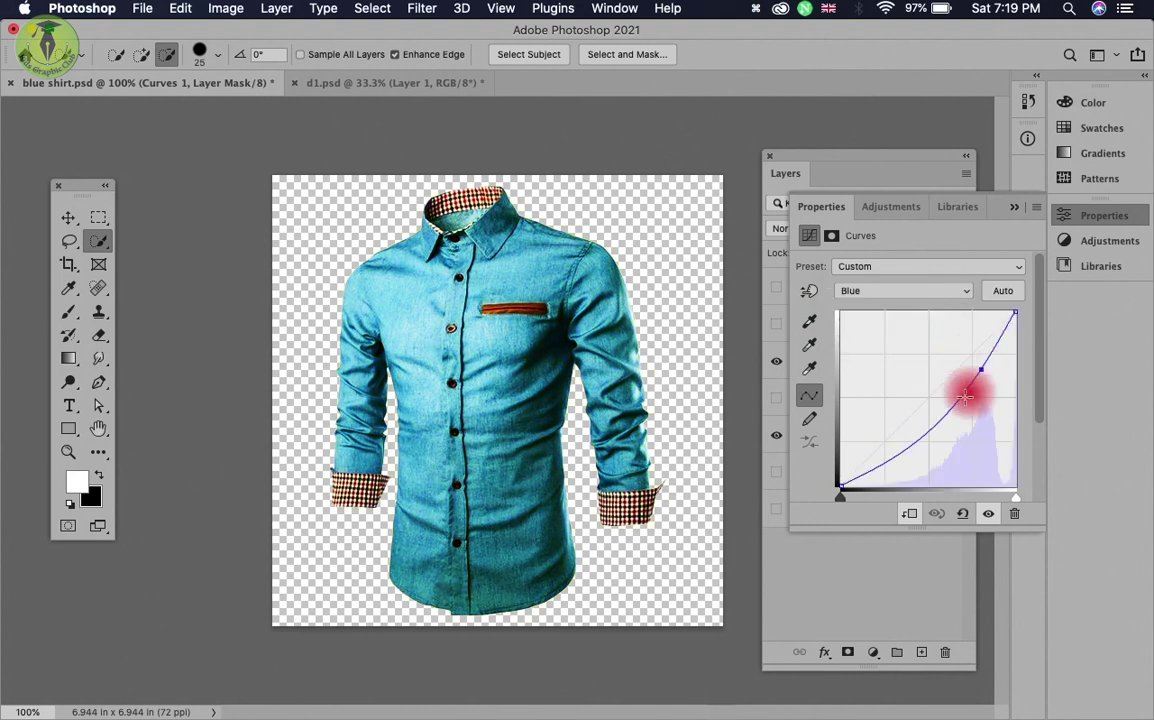
click(928, 430)
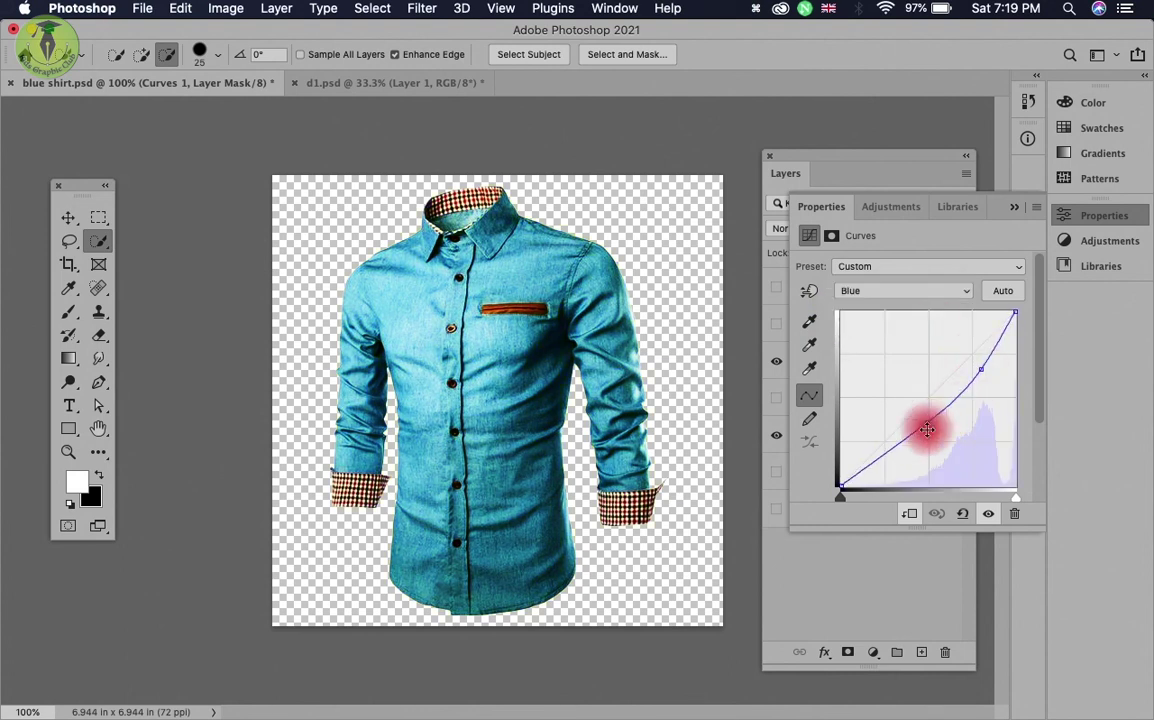
drag(930, 430, 916, 414)
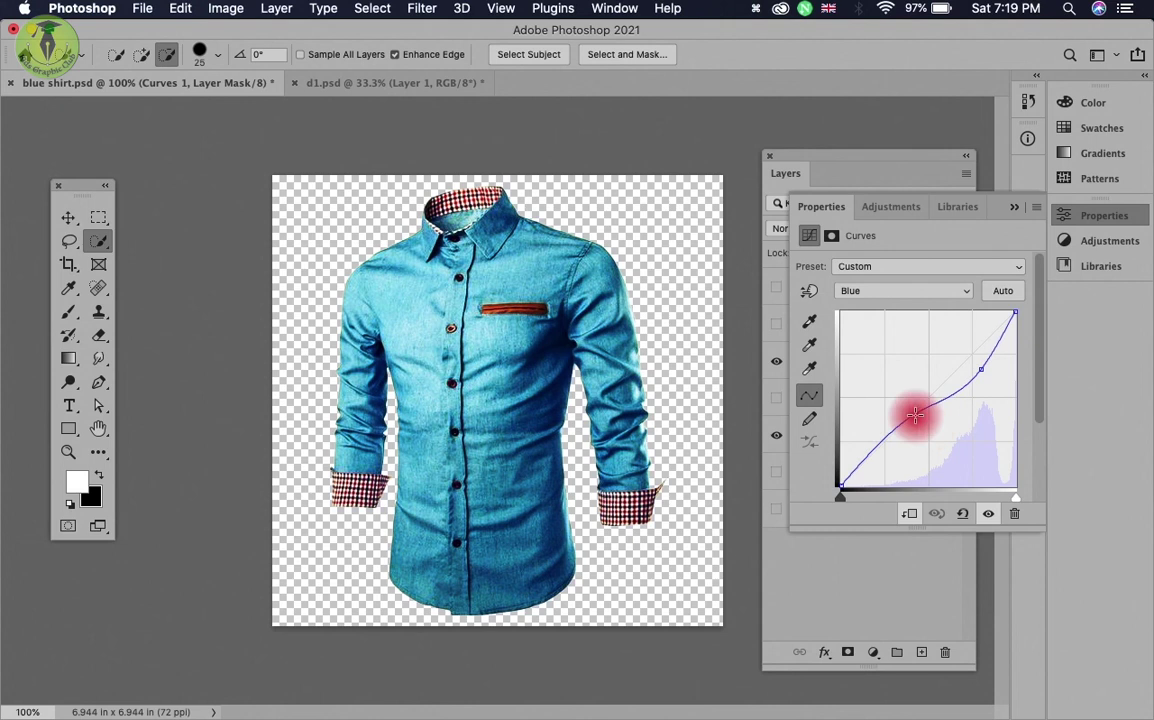
drag(978, 371, 987, 375)
click(918, 414)
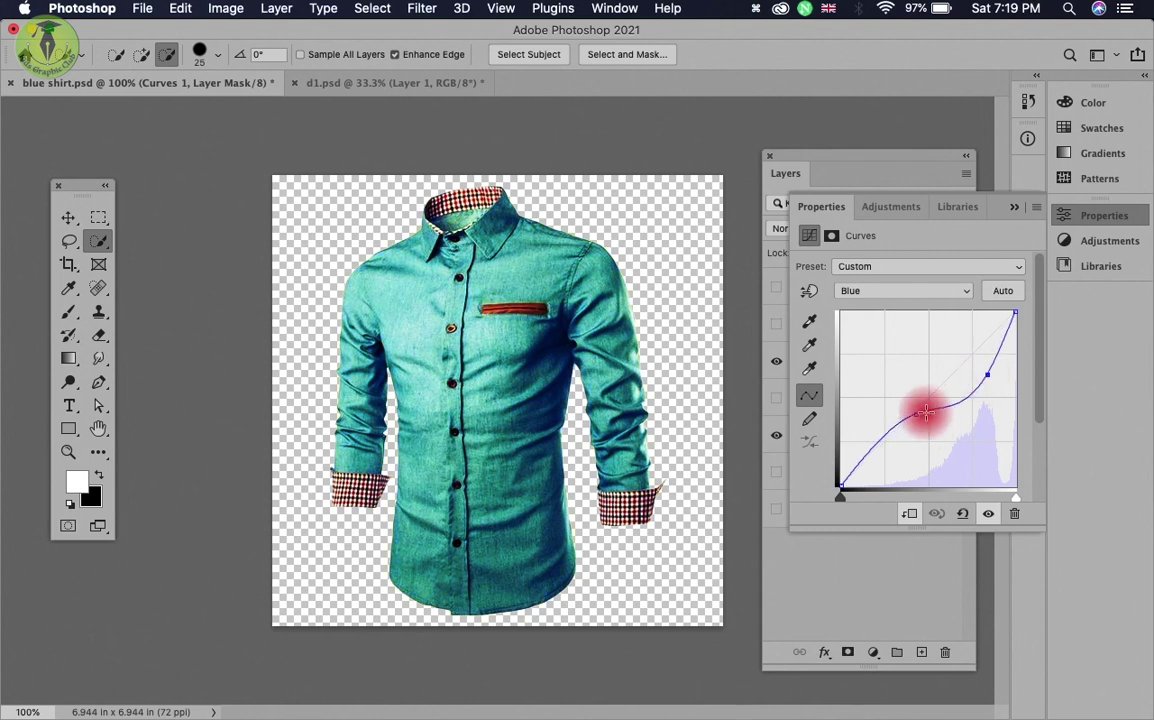
drag(918, 416, 911, 411)
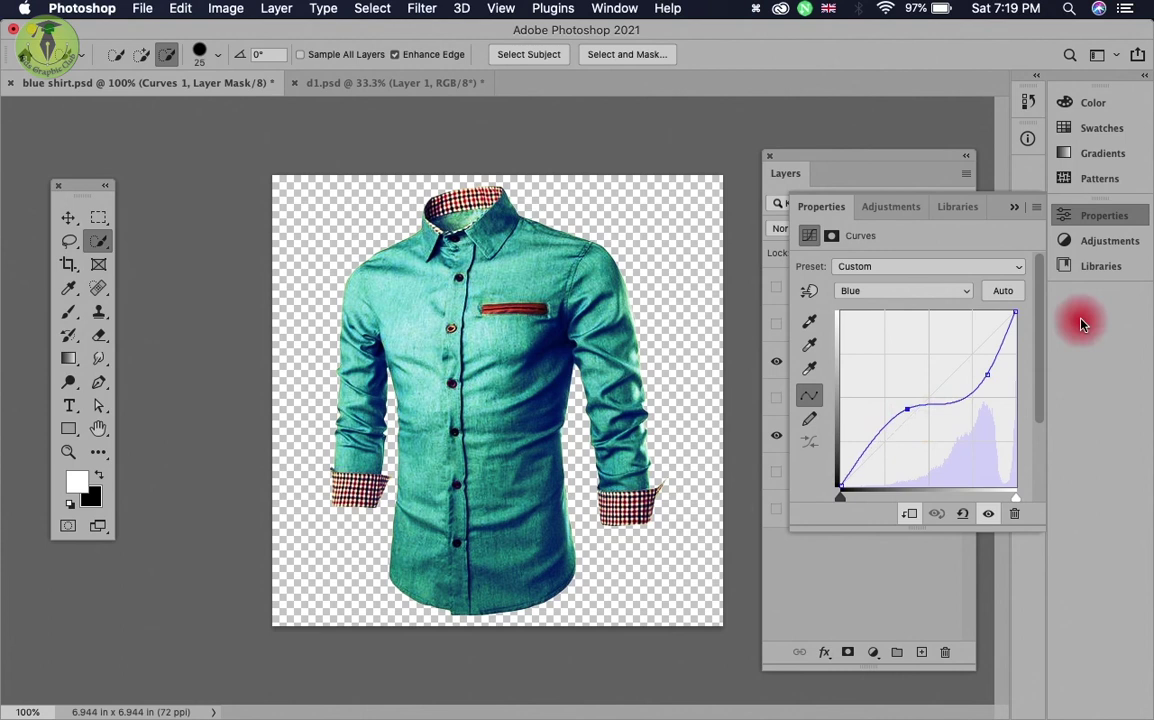
Step: Hide the Curves 1 adjustment to reveal the original blue shirt
click(1100, 216)
click(776, 362)
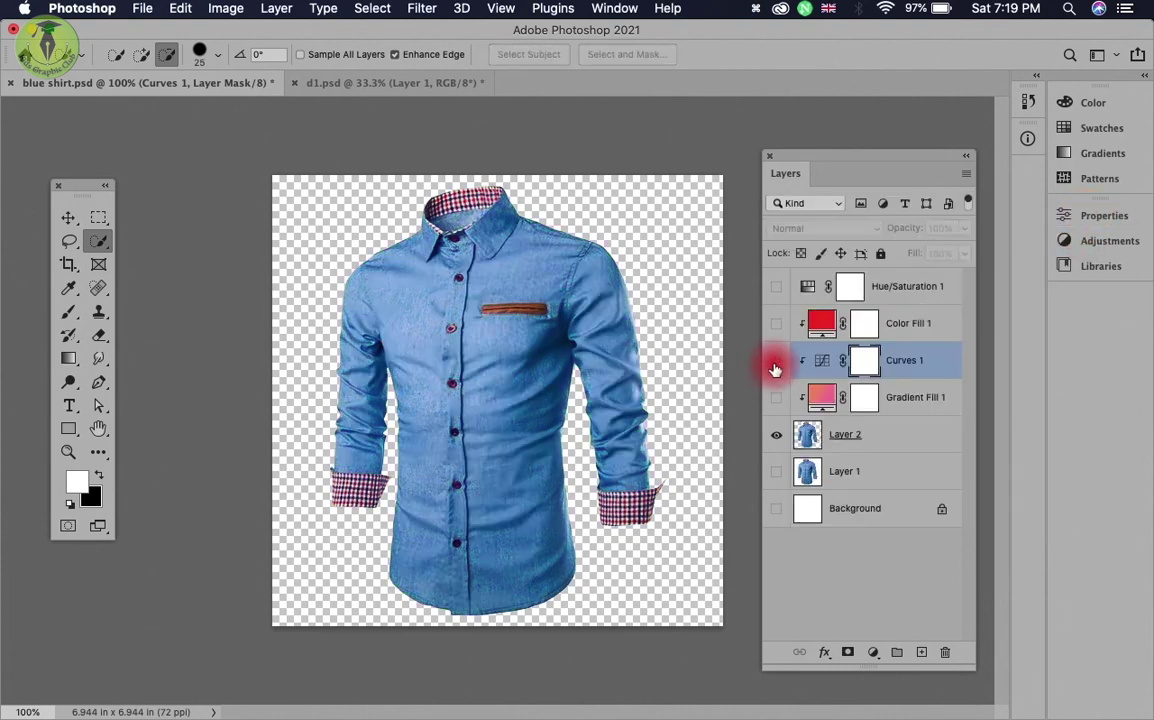
click(776, 369)
click(776, 369)
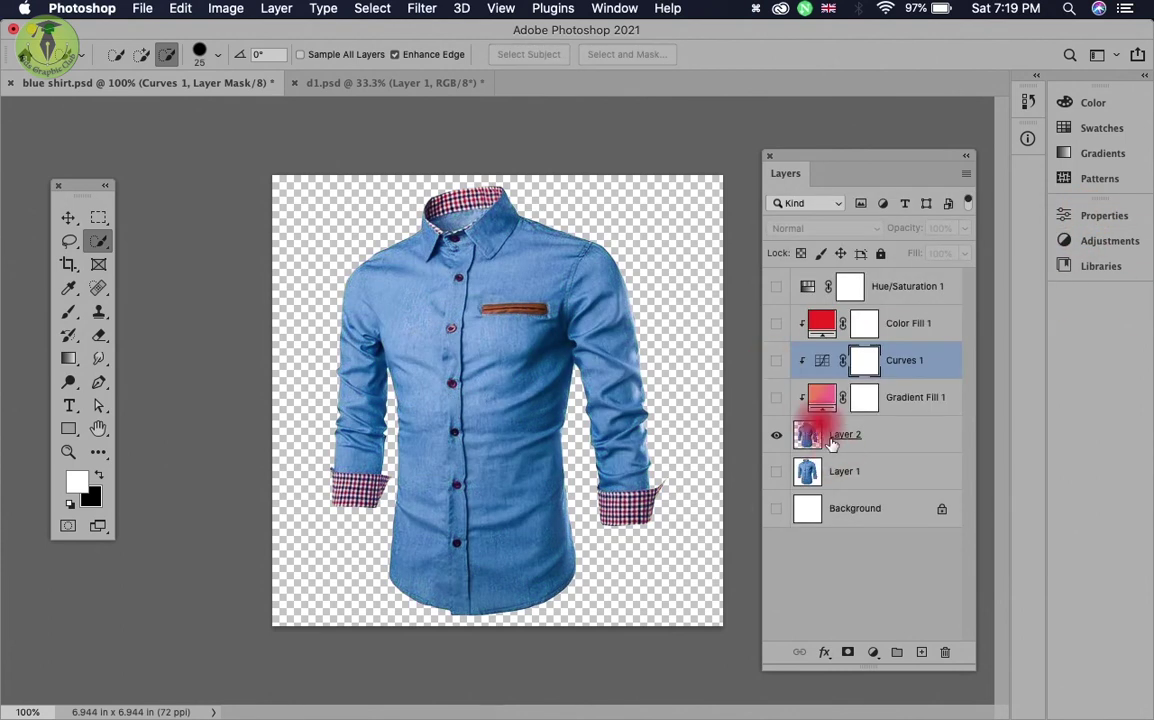
Step: Add a Color Lookup layer and preview 3DLUT looks from Crisp_Warm through HorrorBlue
click(872, 652)
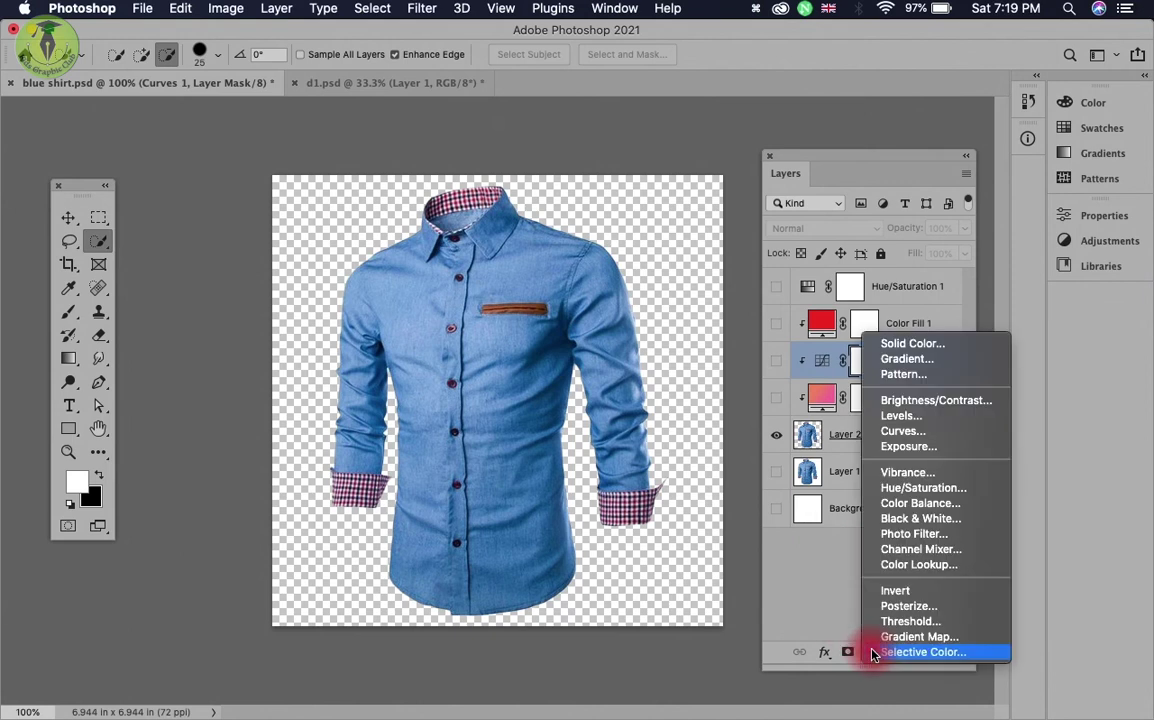
click(886, 565)
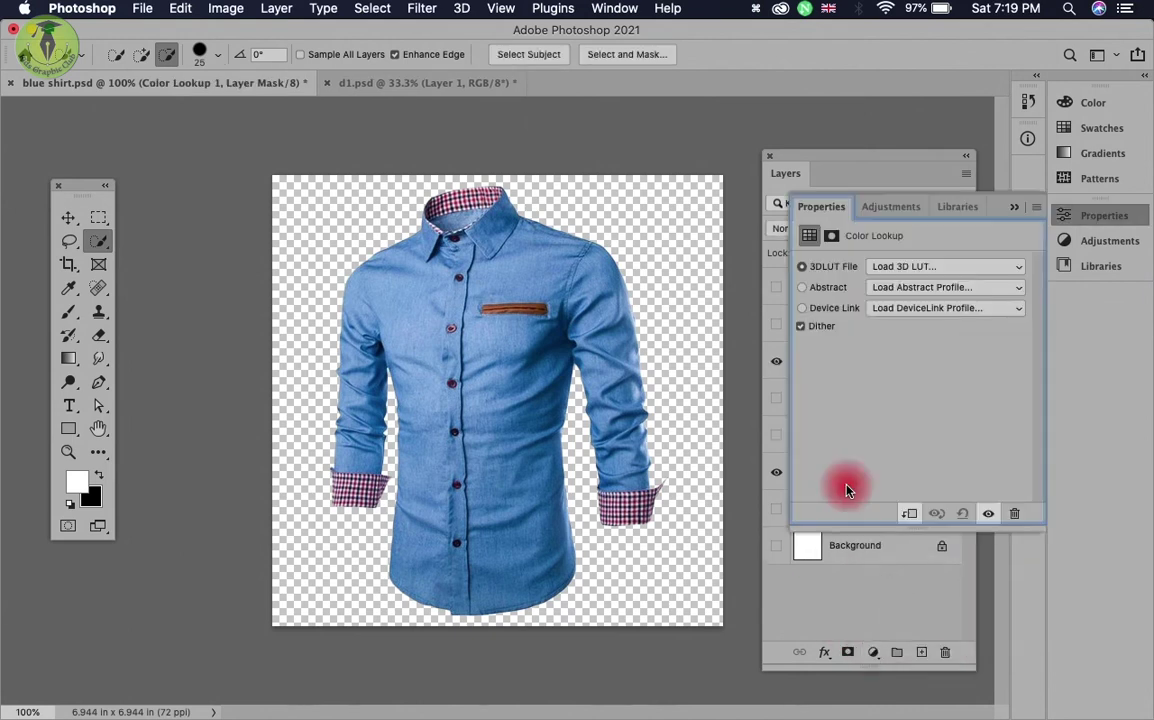
click(903, 267)
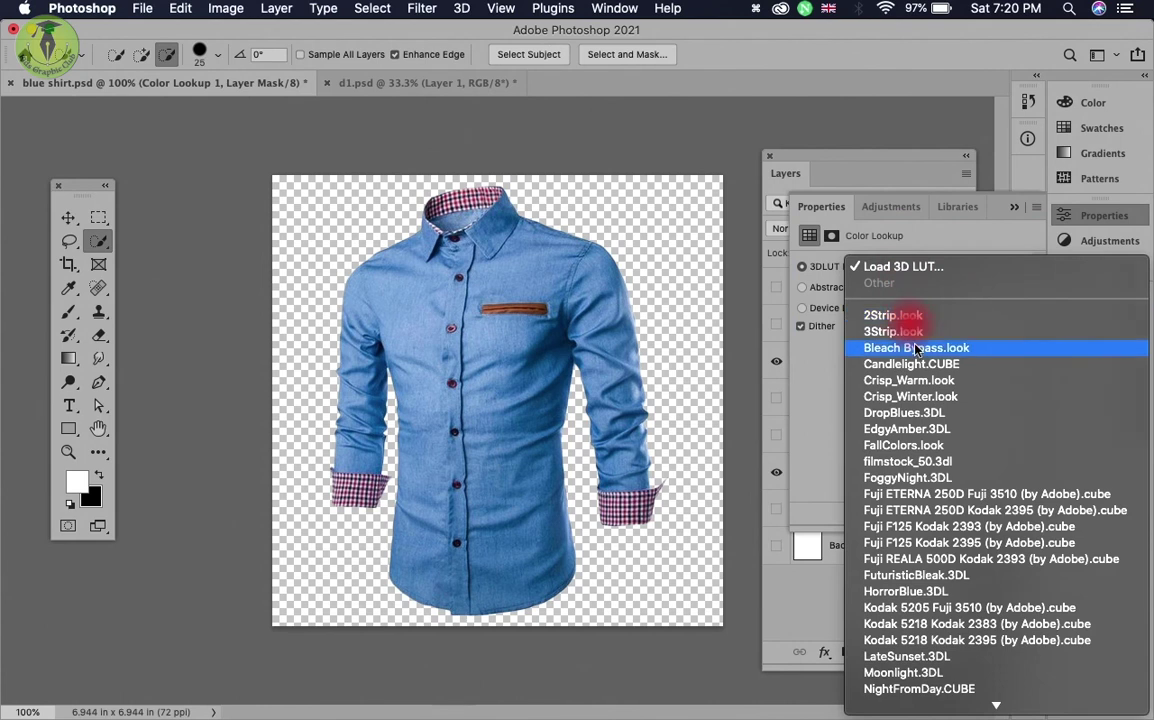
click(910, 380)
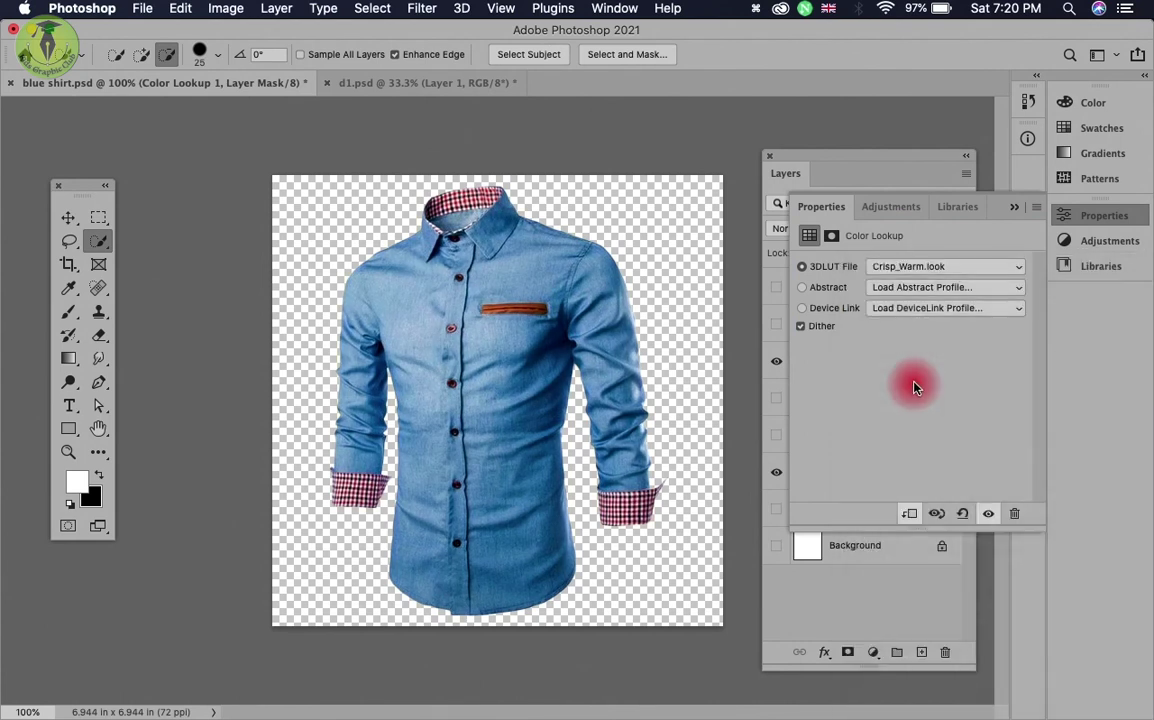
click(910, 267)
click(920, 300)
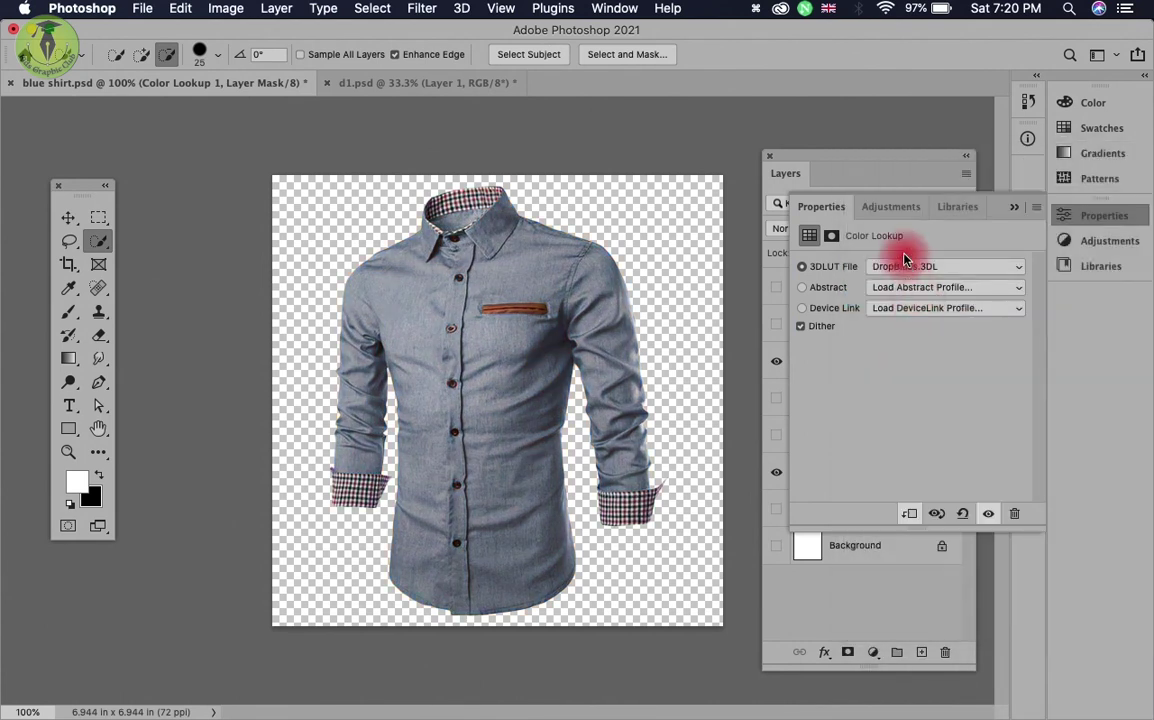
click(905, 266)
click(913, 268)
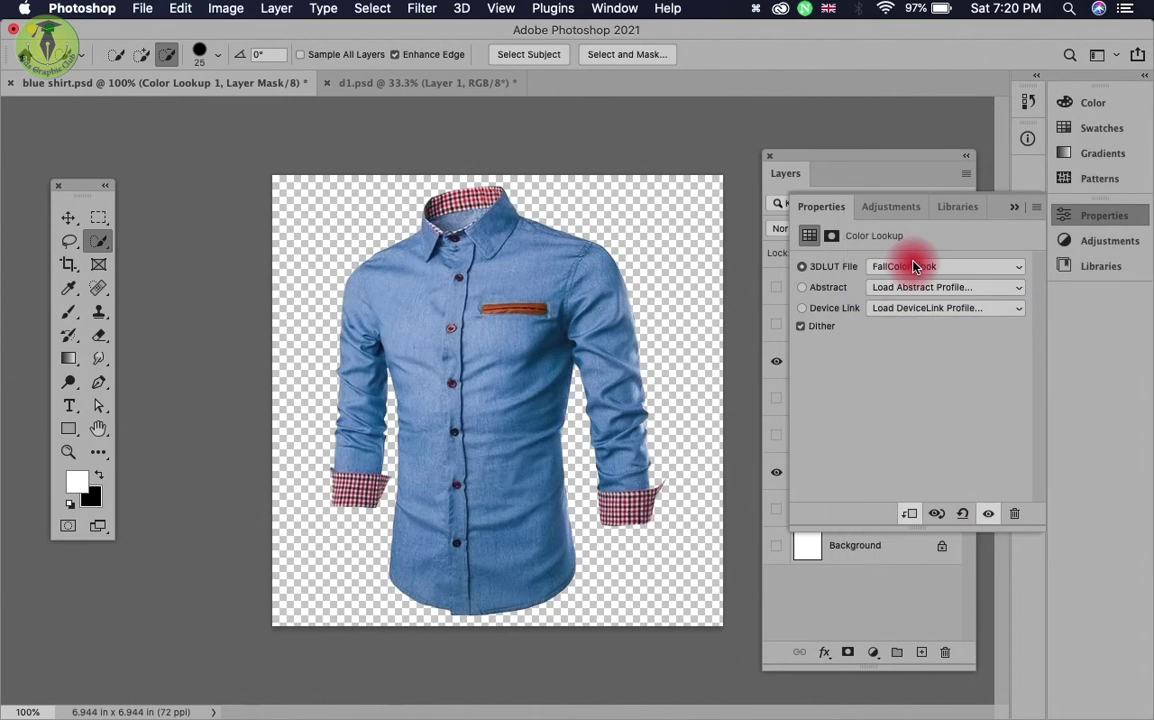
click(913, 268)
click(913, 306)
click(912, 268)
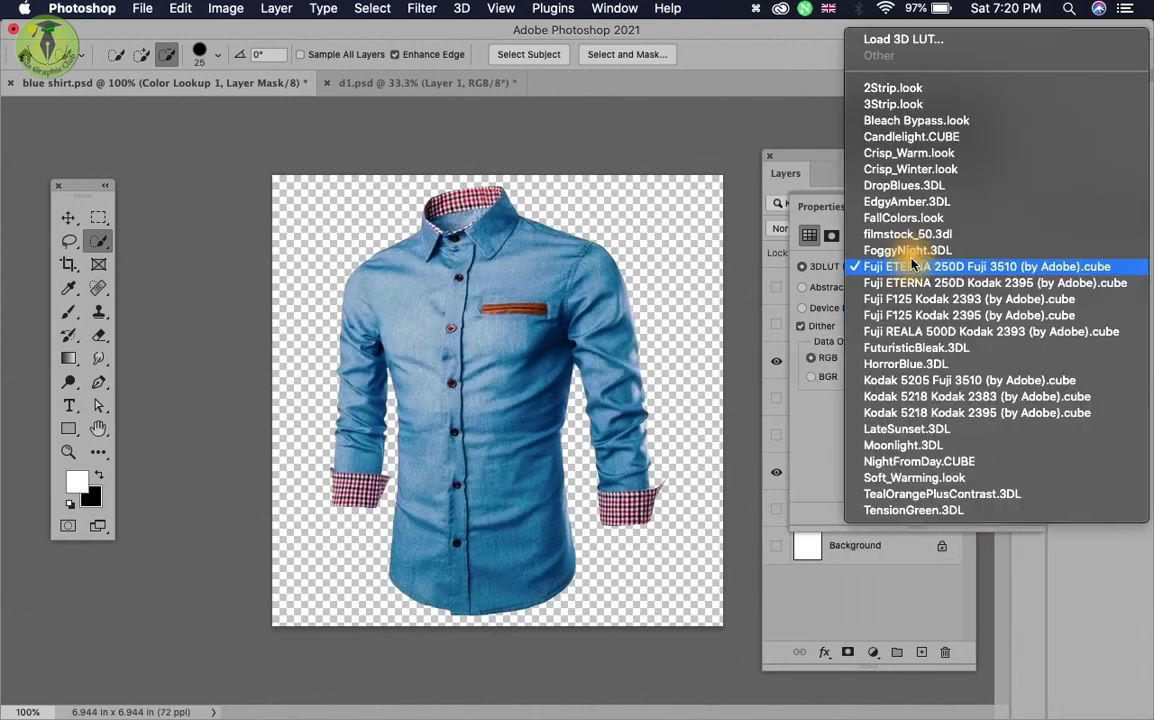
click(903, 312)
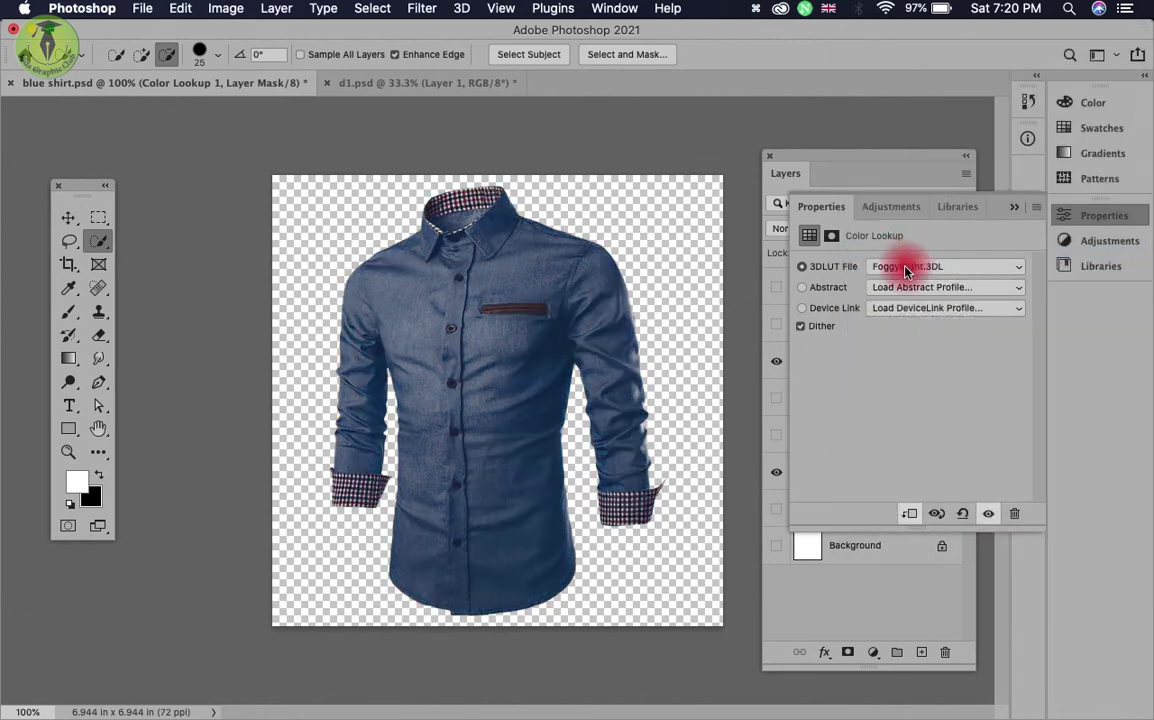
click(910, 265)
click(886, 298)
click(907, 260)
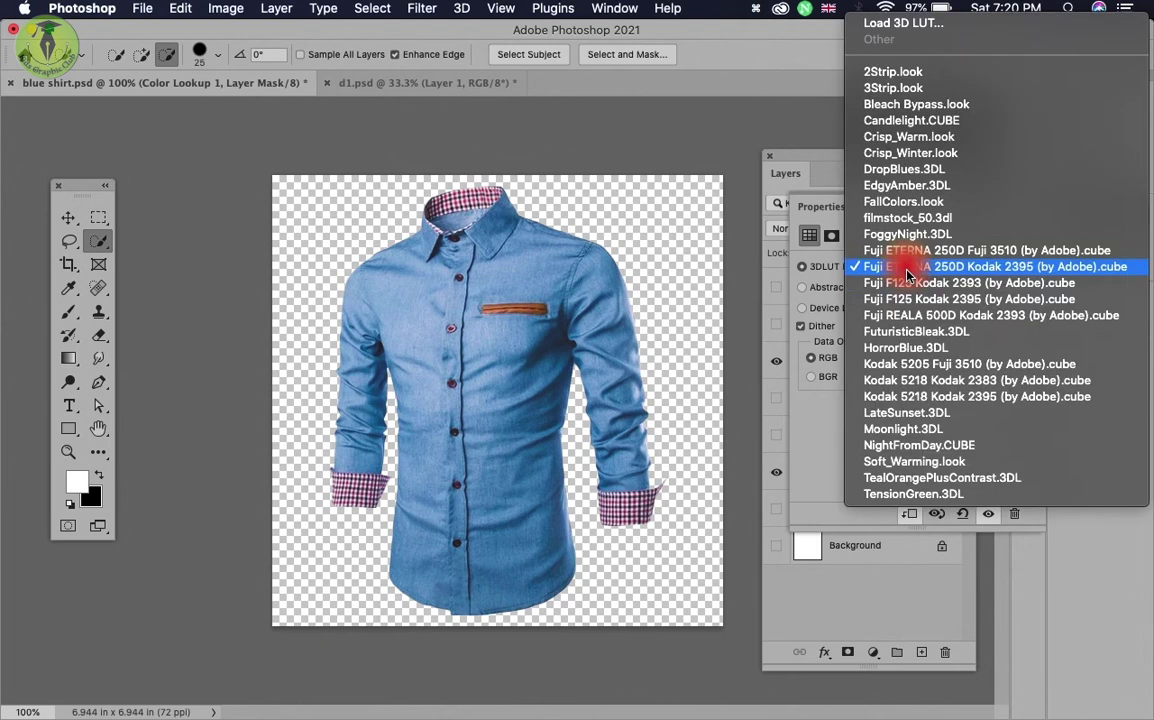
click(910, 284)
click(908, 265)
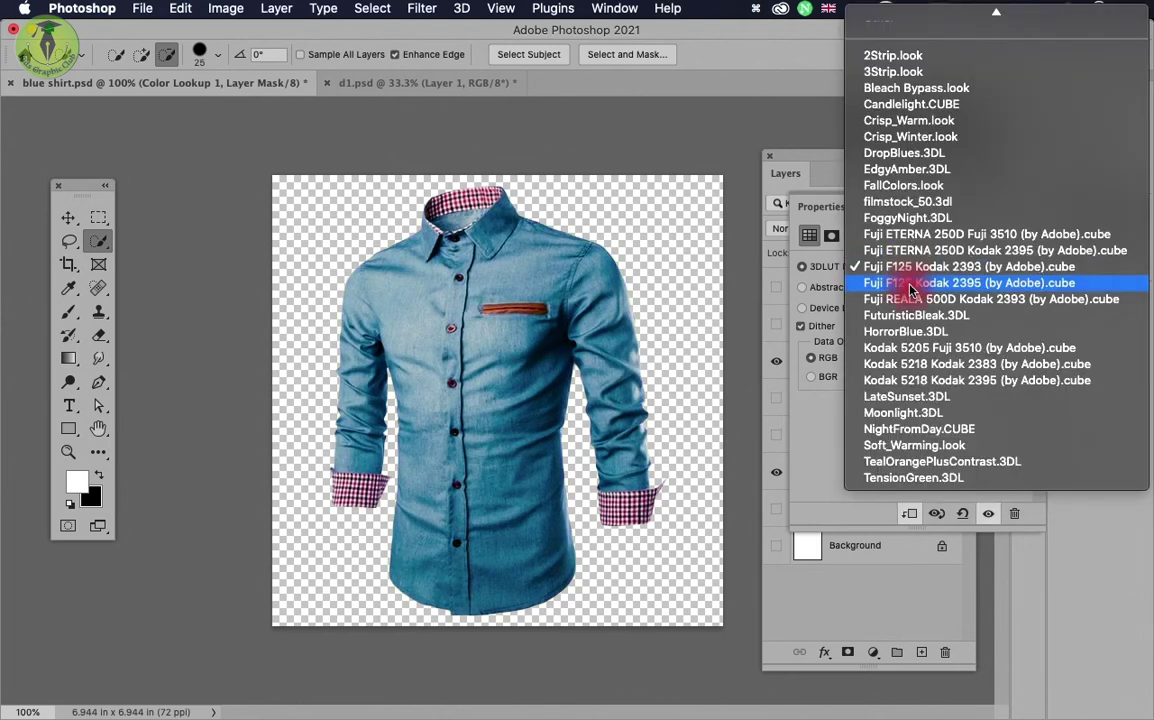
click(910, 283)
click(909, 263)
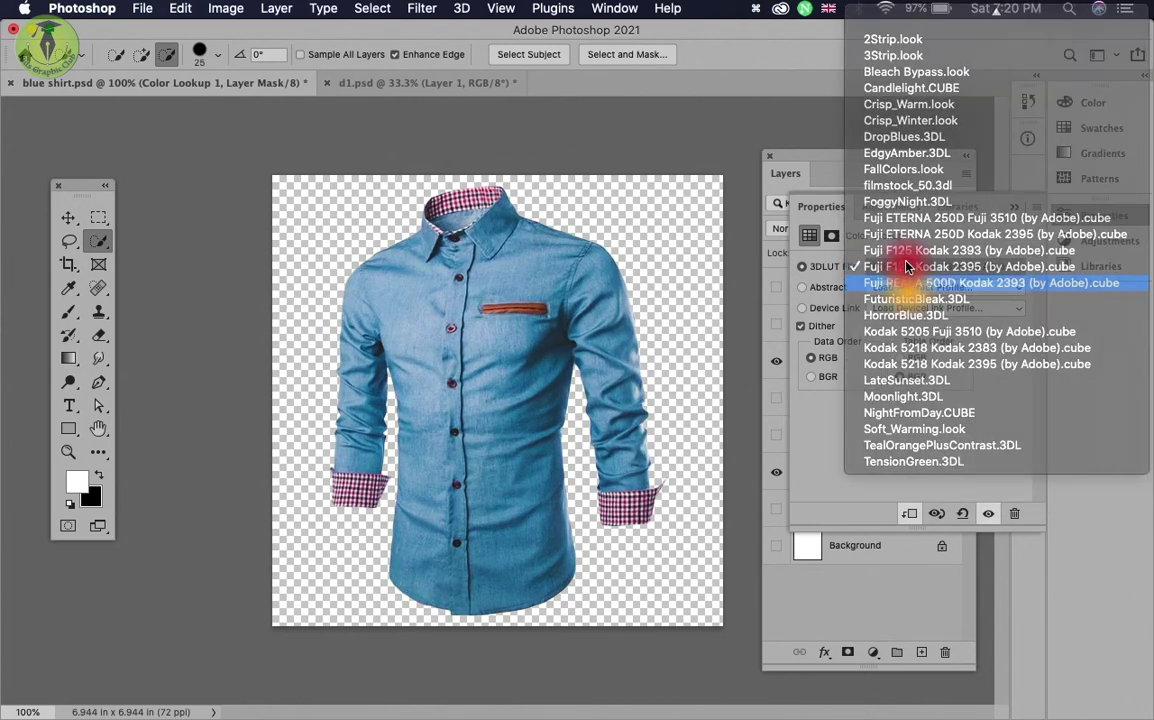
click(910, 286)
click(910, 266)
click(908, 268)
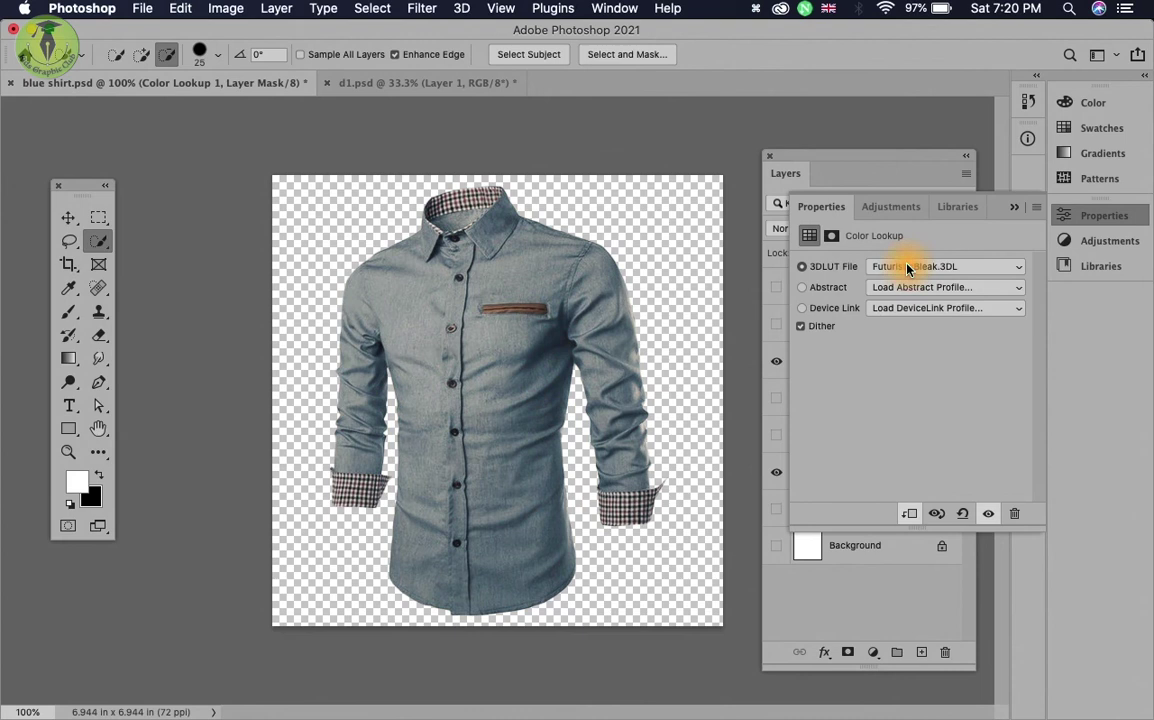
click(908, 266)
click(908, 286)
Step: Preview more looks through TensionGreen and settle on TealOrangePlusContrast.3DL
click(909, 266)
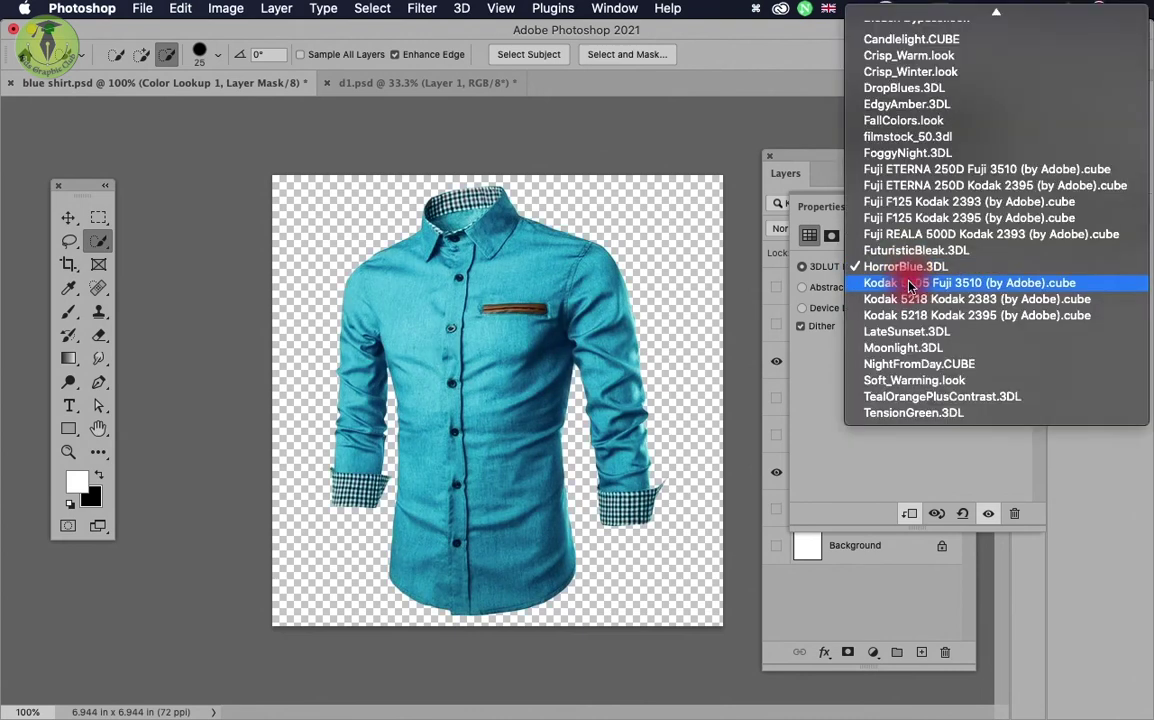
click(910, 282)
click(910, 267)
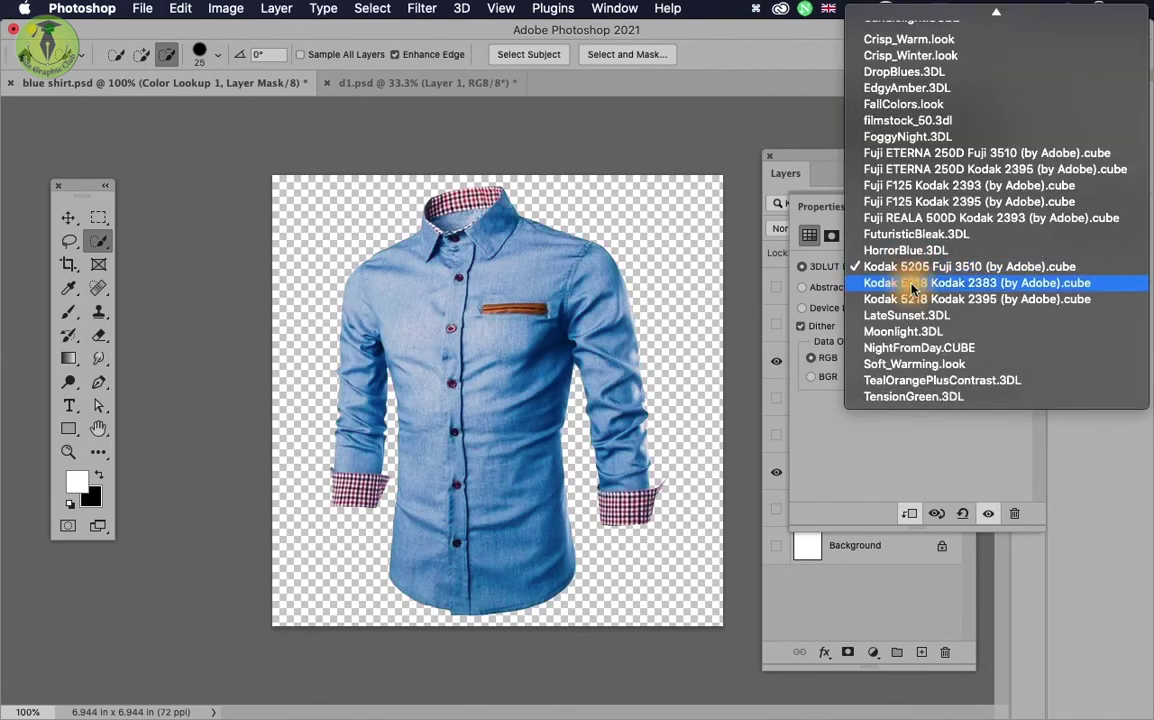
click(911, 282)
click(911, 267)
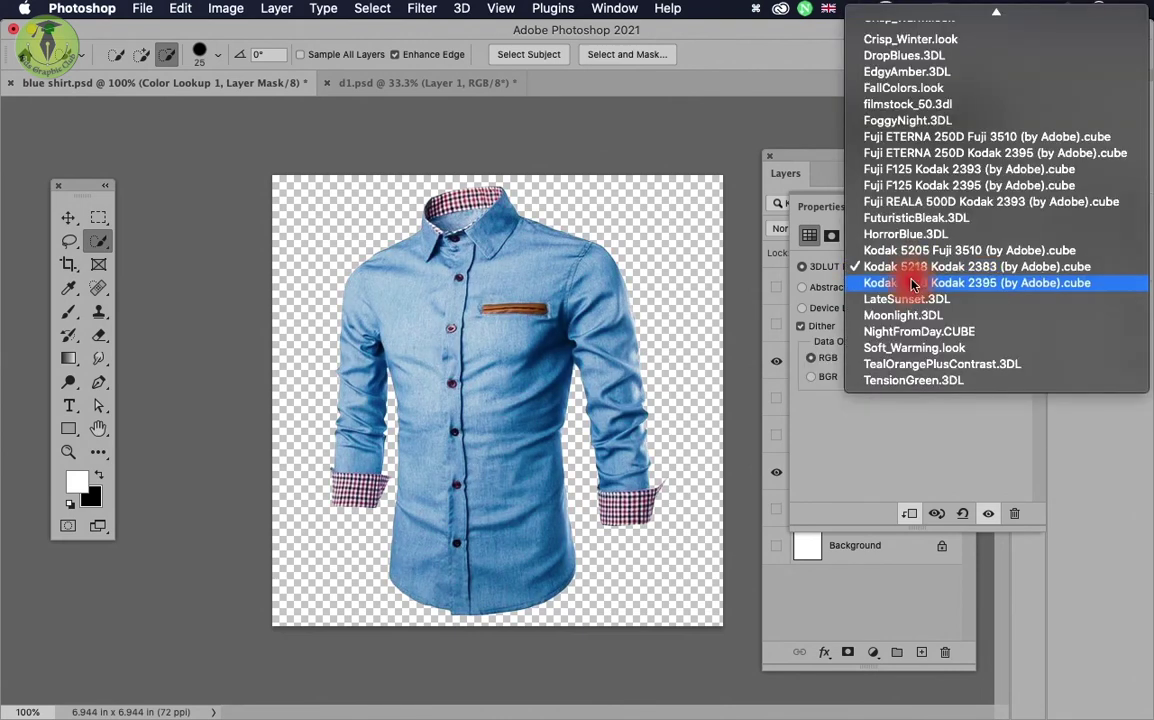
click(912, 283)
click(909, 268)
click(912, 284)
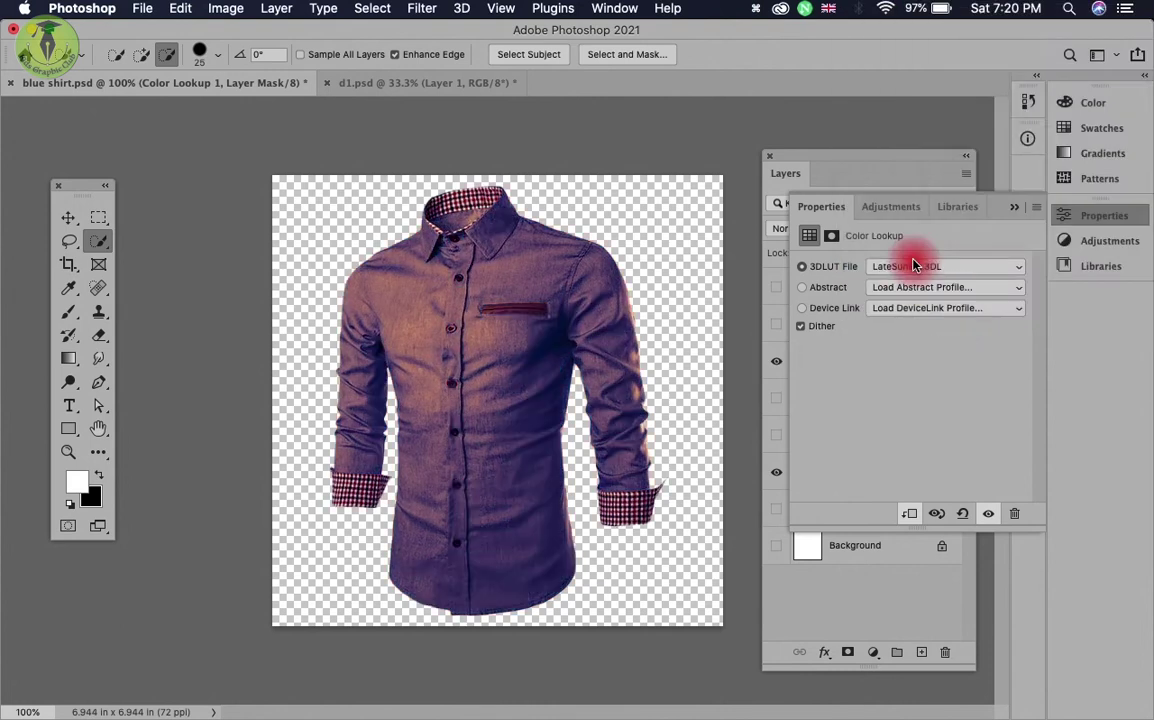
click(912, 266)
click(911, 283)
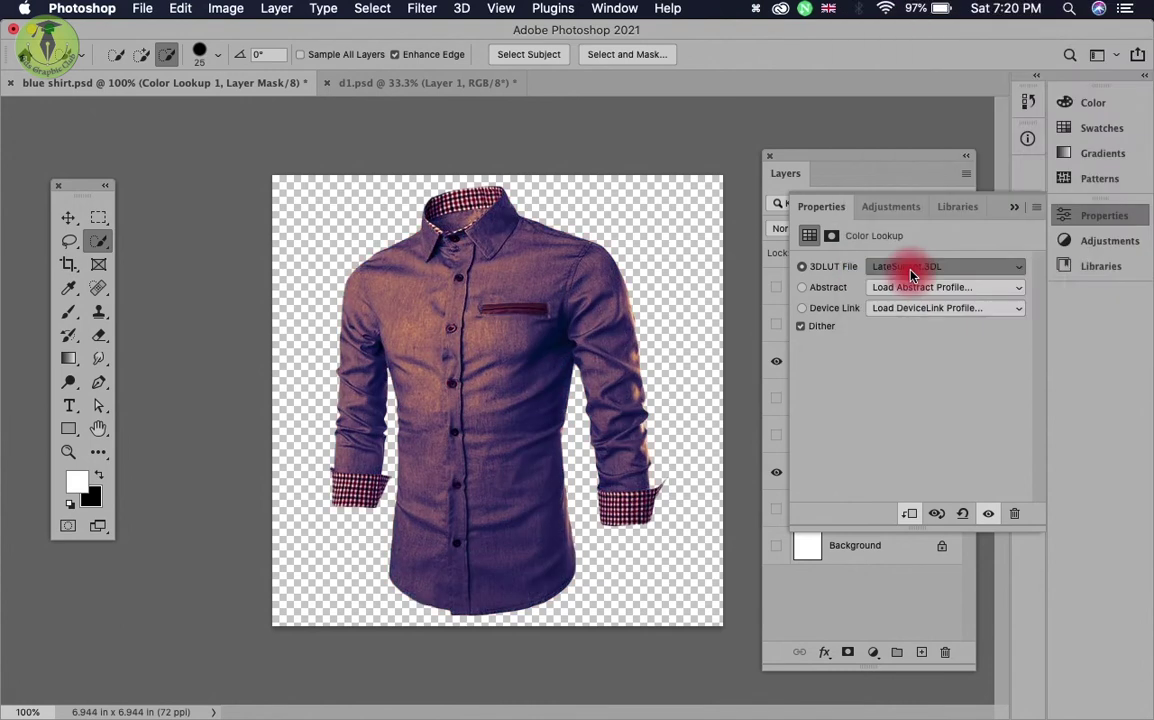
click(911, 267)
click(911, 283)
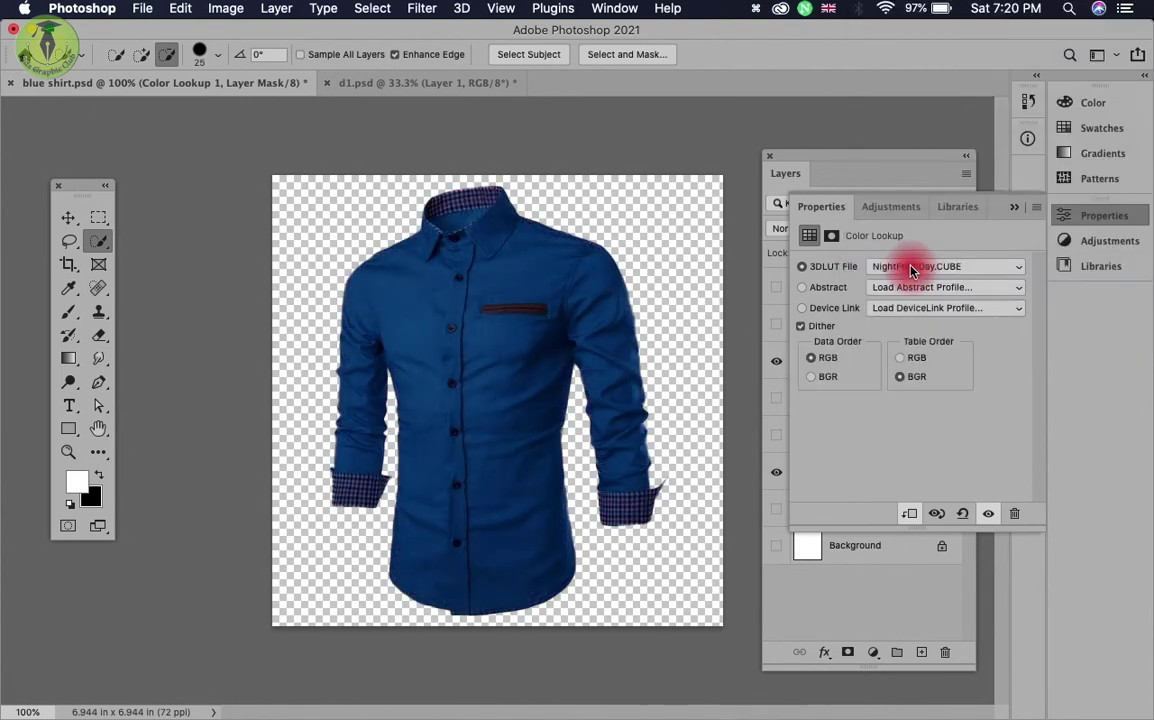
click(912, 268)
click(913, 297)
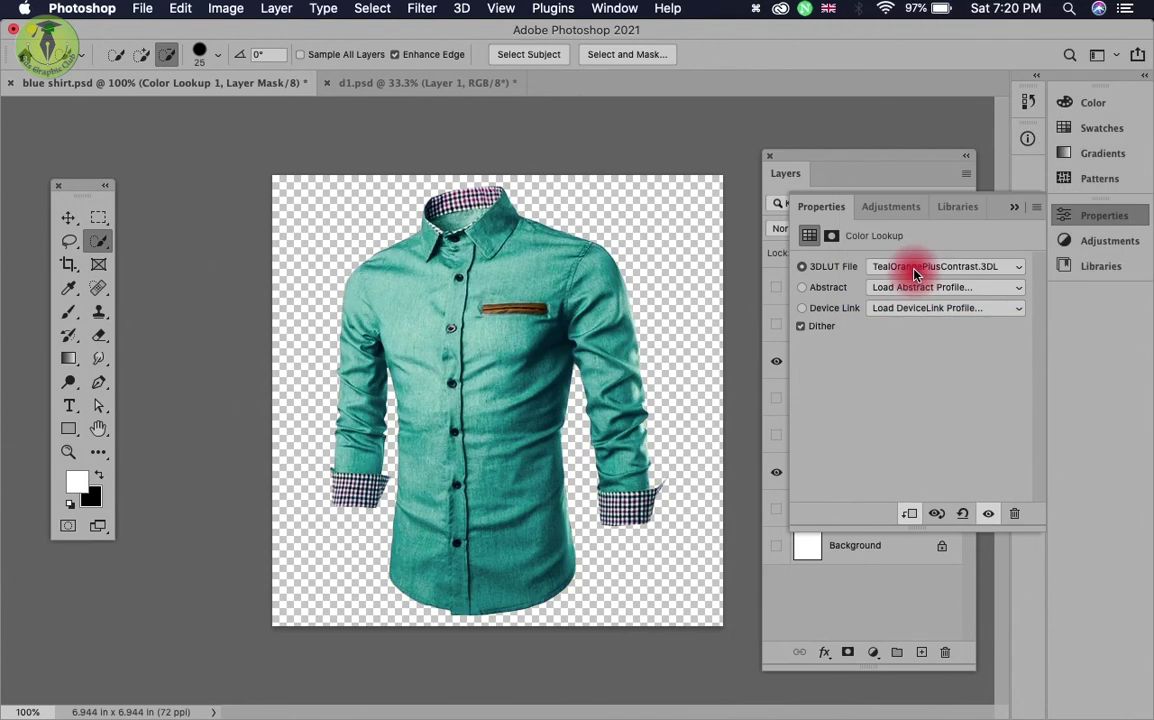
click(914, 272)
click(913, 282)
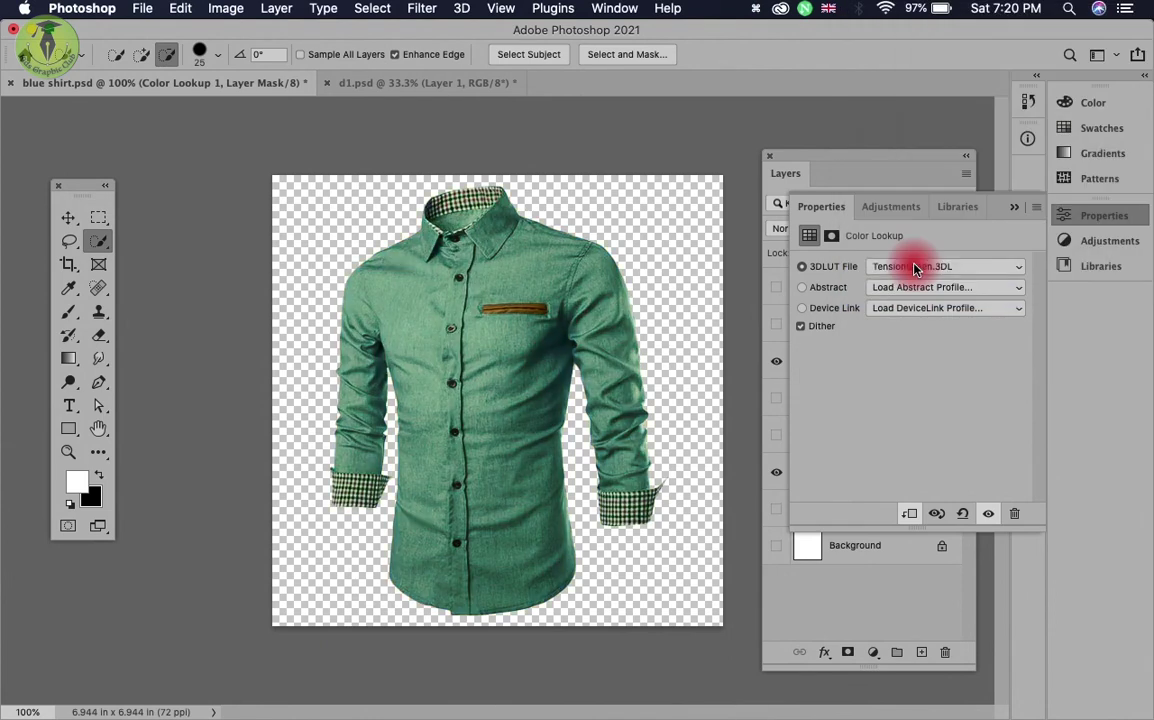
click(908, 268)
click(906, 250)
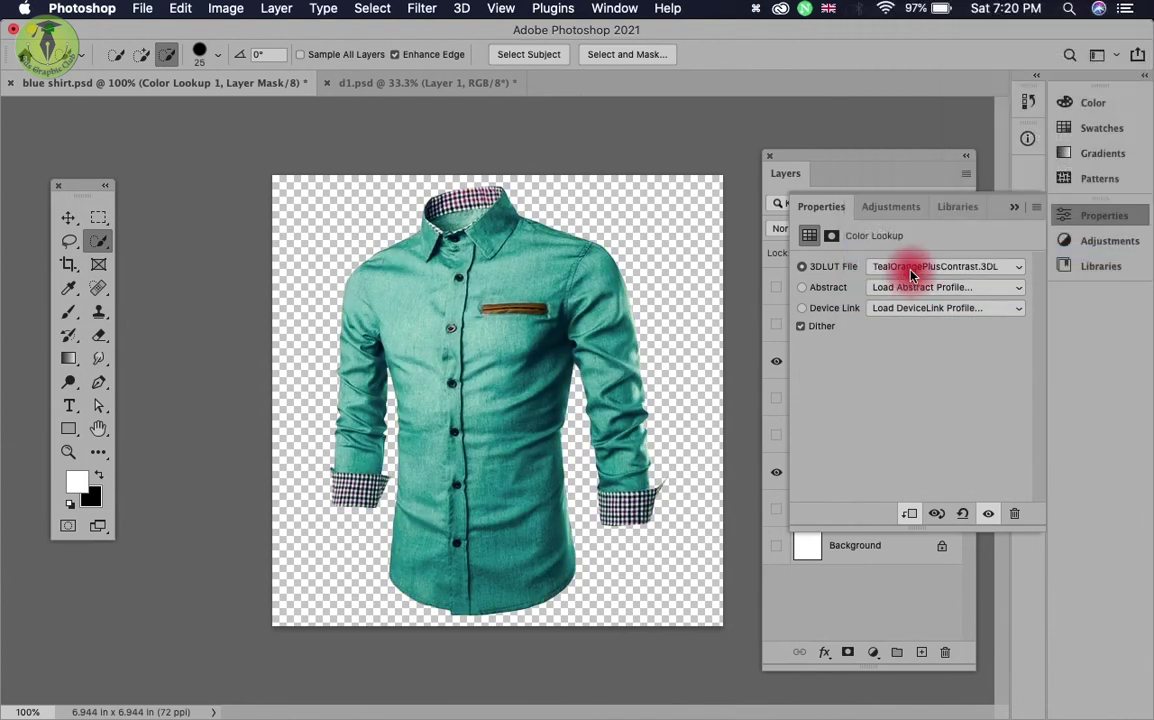
click(914, 272)
click(910, 251)
click(913, 272)
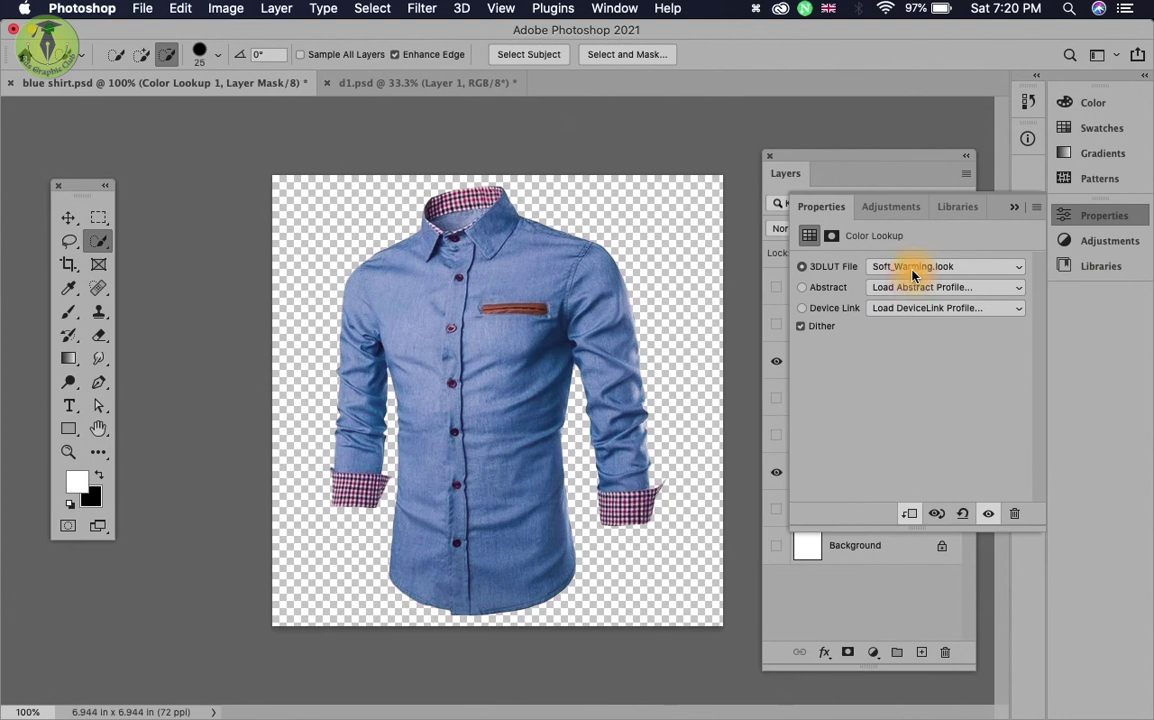
click(916, 282)
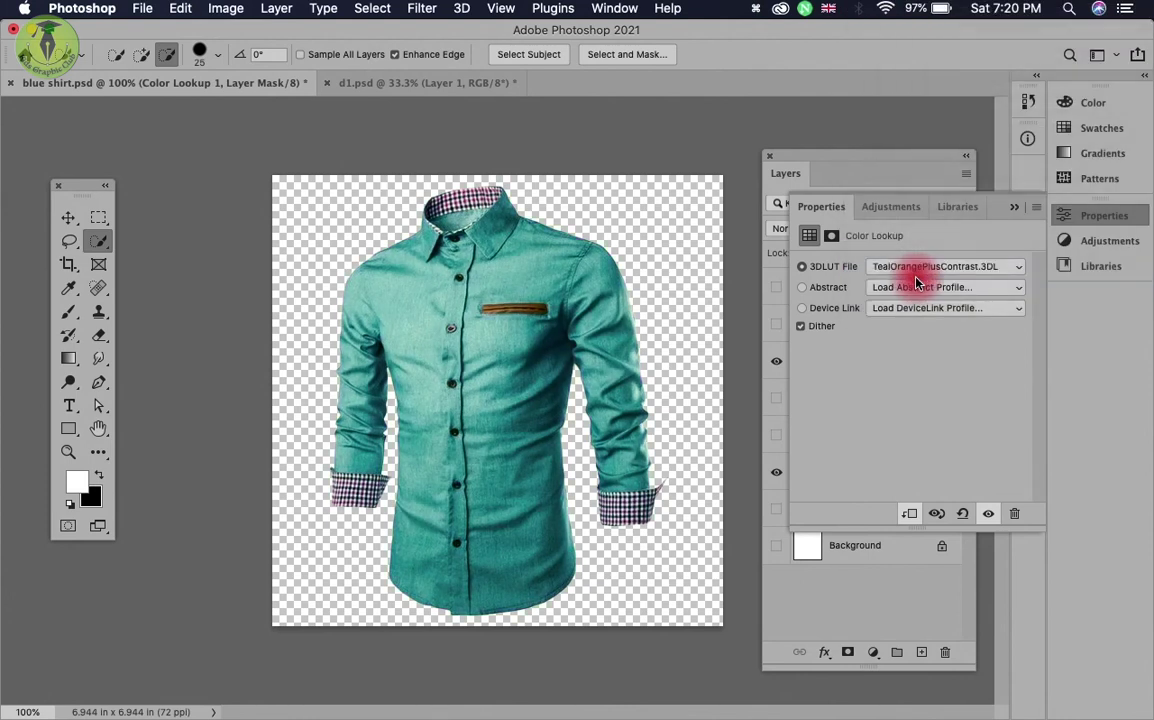
Step: Compare looks, leaving Color Lookup 1 hidden and the purple Hue/Saturation 1 visible
click(1098, 218)
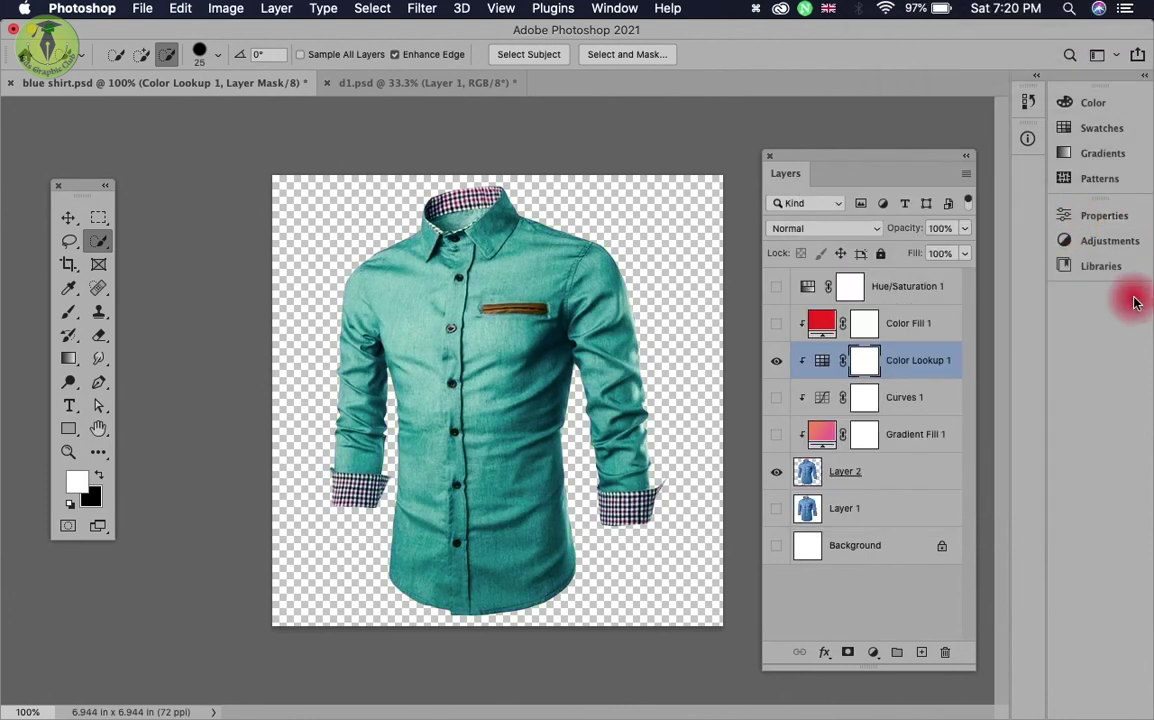
click(780, 366)
click(777, 360)
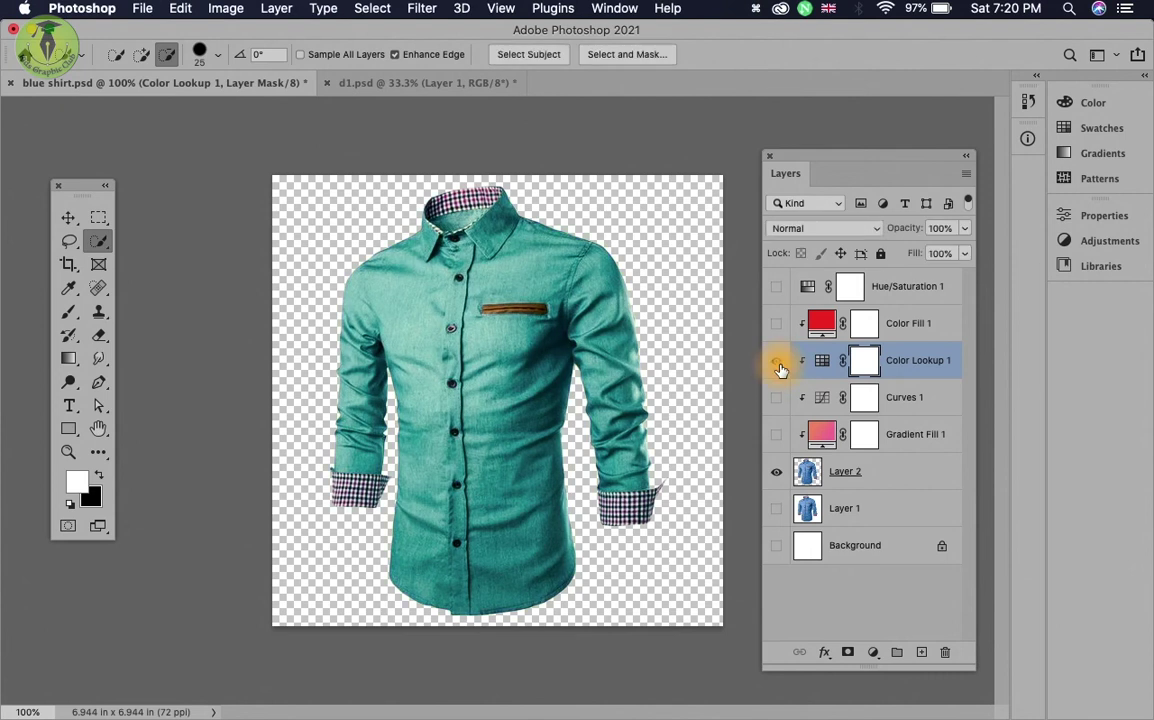
click(777, 360)
click(777, 360)
click(777, 362)
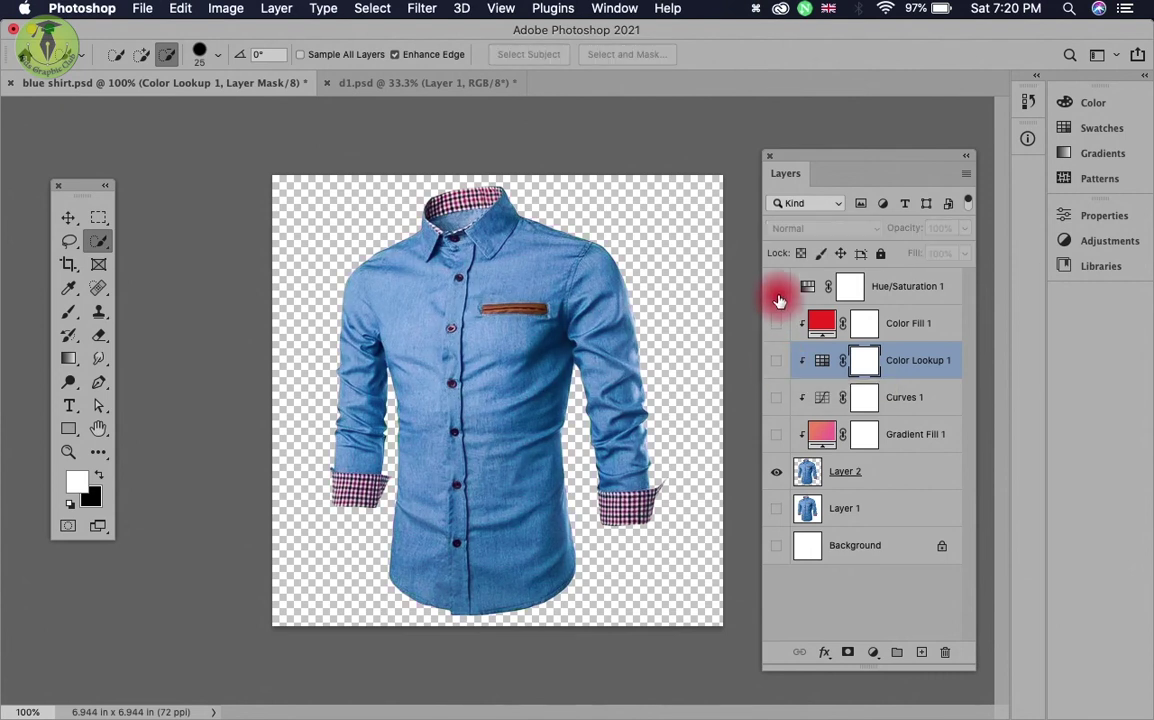
click(777, 290)
click(777, 288)
click(777, 360)
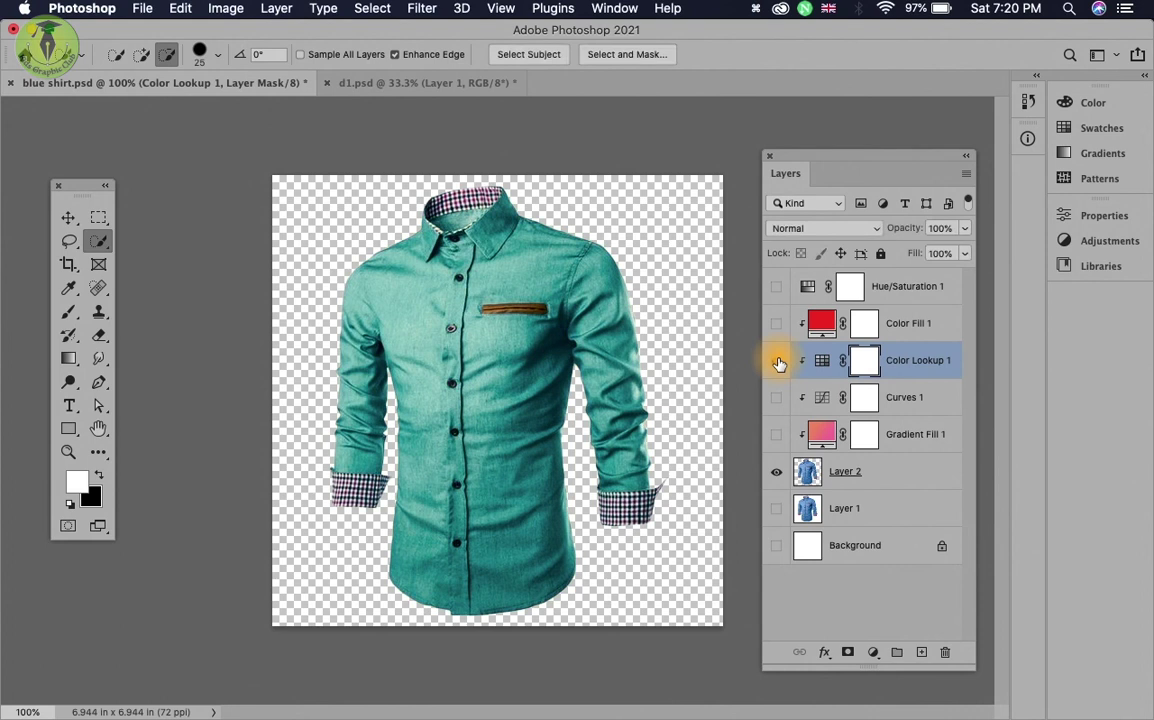
click(777, 360)
click(777, 287)
Step: Shift Hue/Saturation 1 from purple to teal, hide it, and select Layer 2
double_click(807, 287)
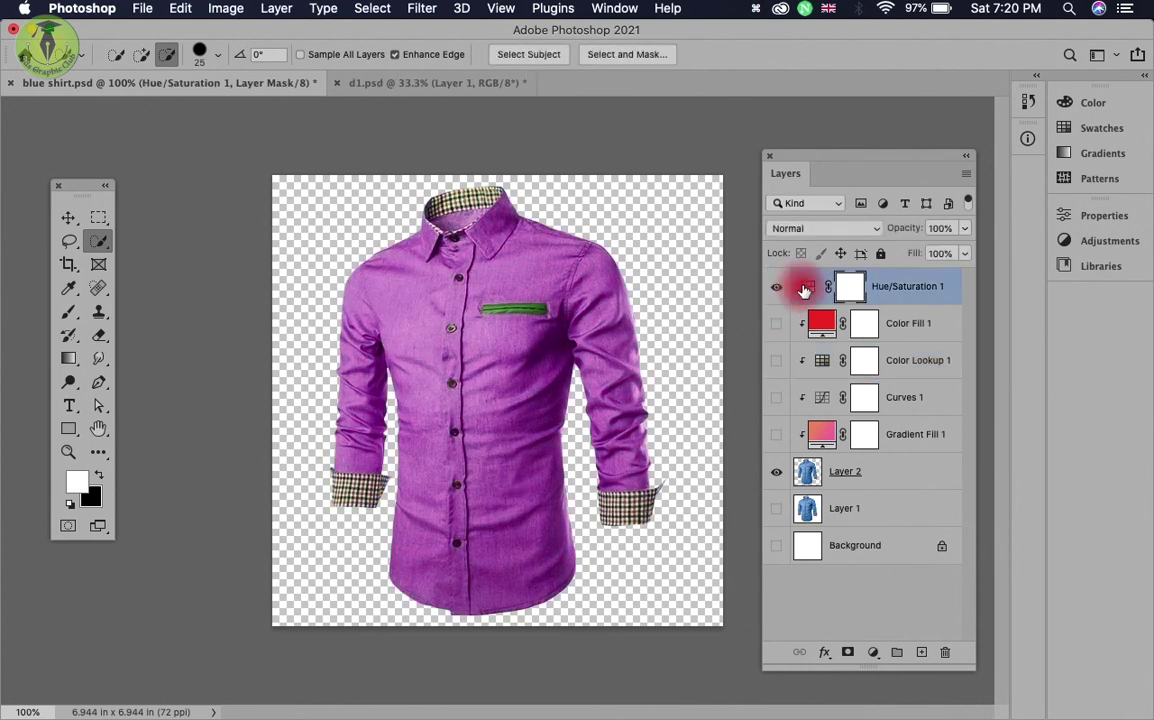
drag(978, 334, 877, 339)
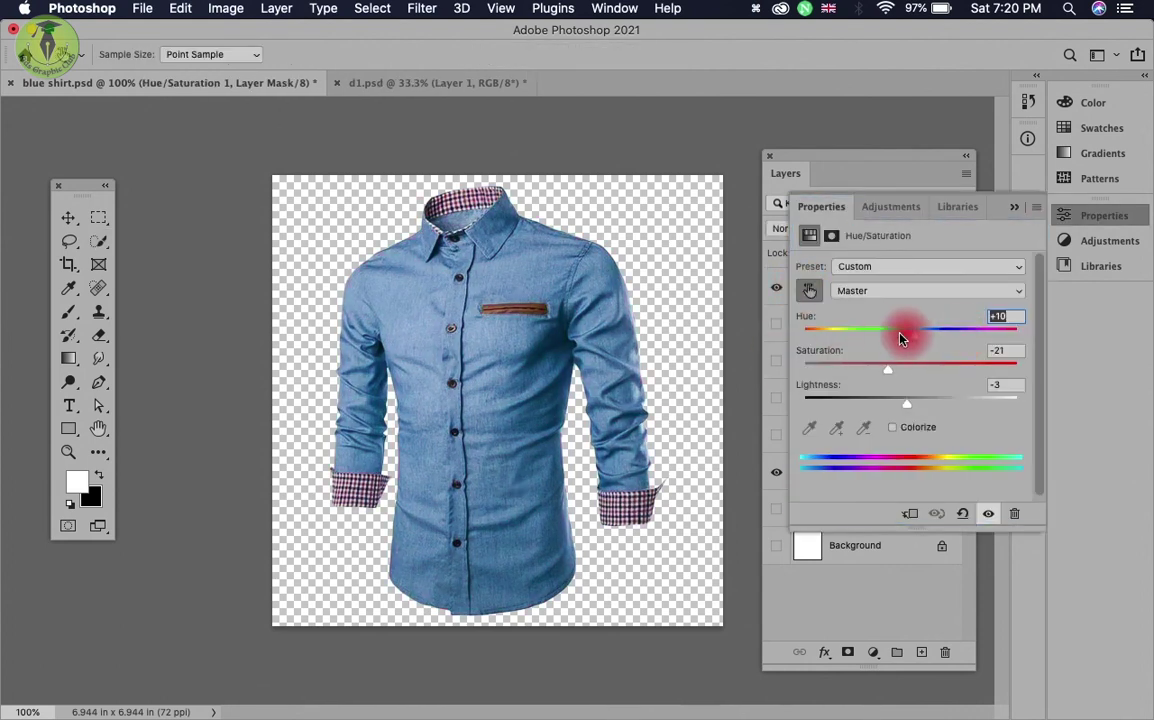
click(1100, 216)
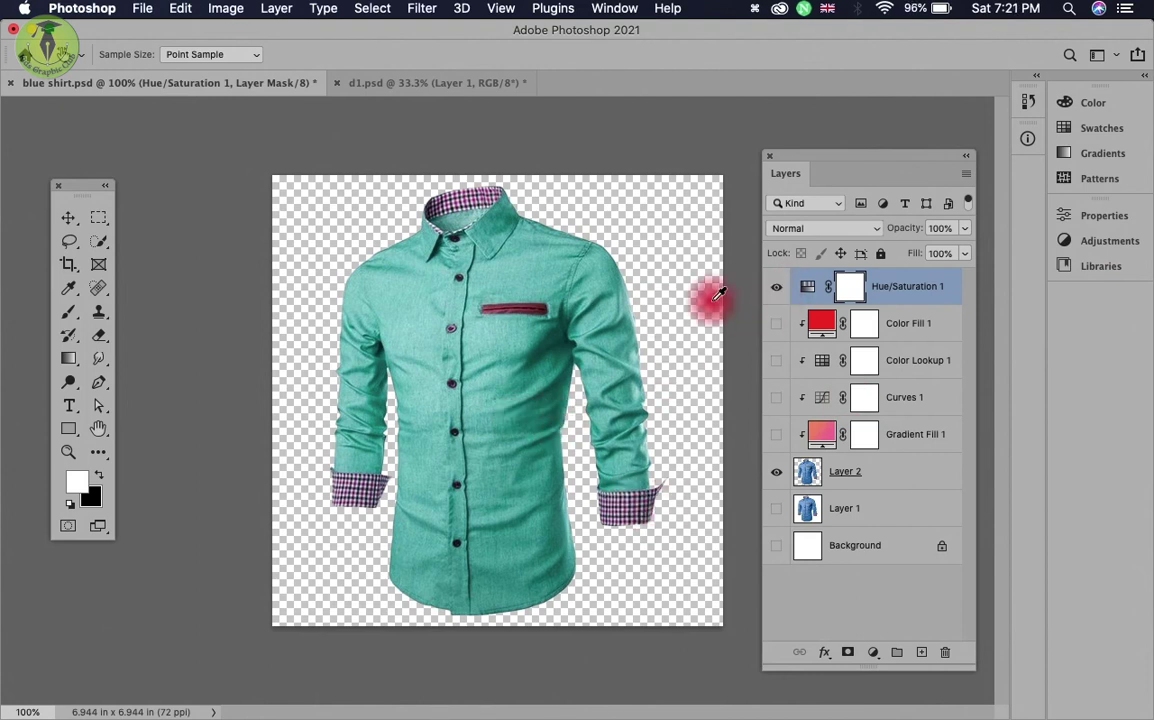
click(776, 287)
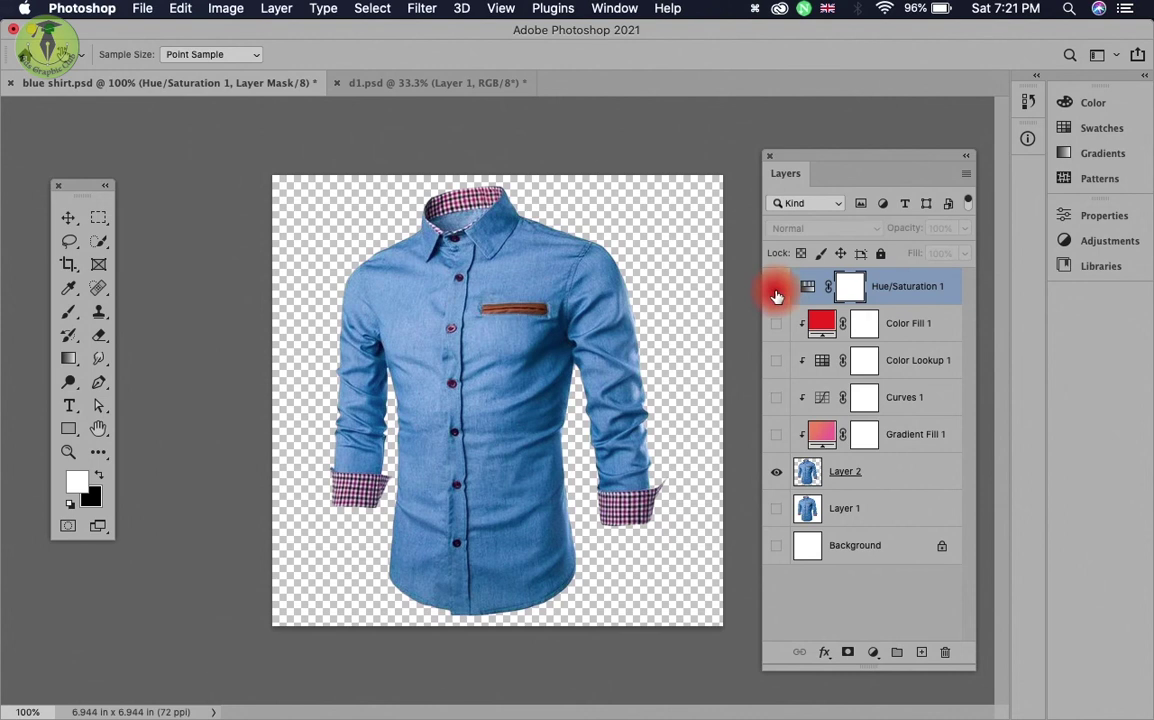
click(850, 490)
Step: Add a denim patchwork Pattern Fill layer at 12% scale and 36.73° angle
key(w)
click(872, 654)
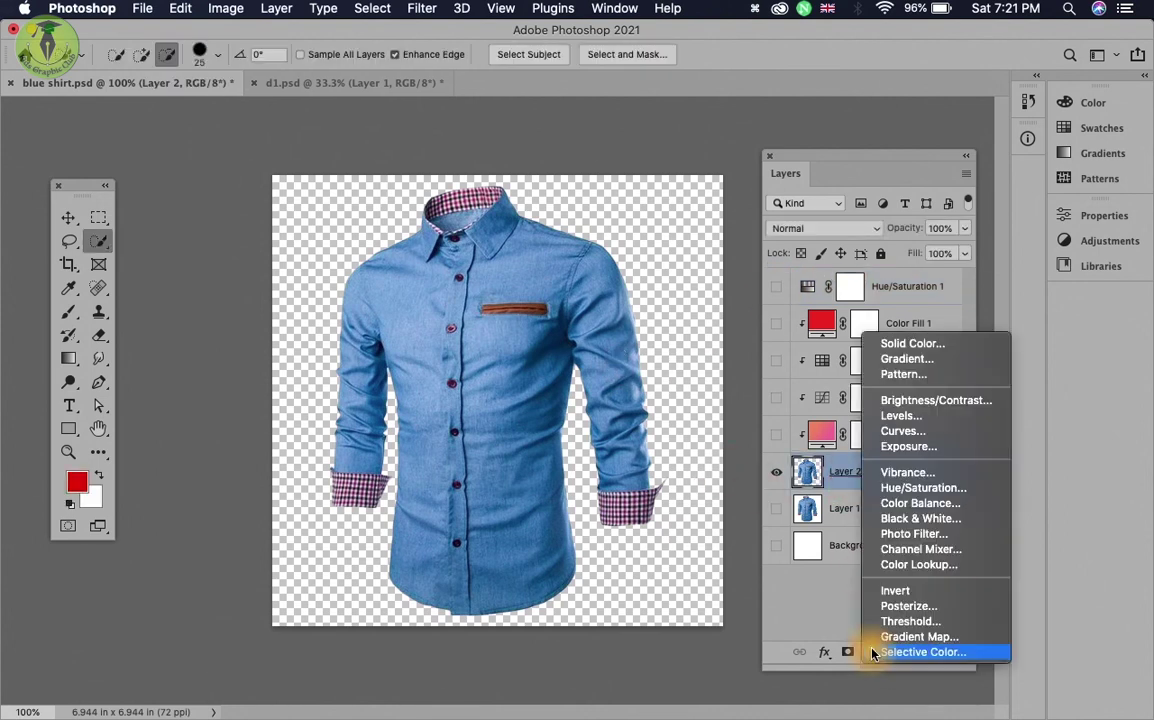
click(958, 378)
click(630, 253)
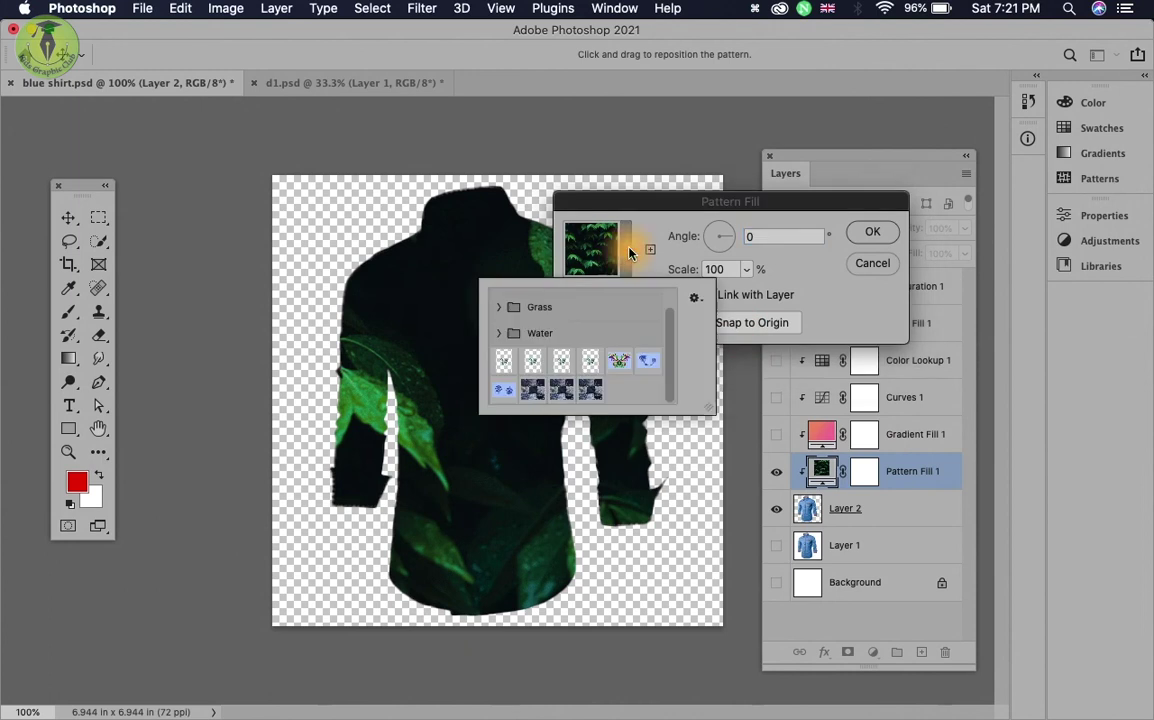
click(590, 391)
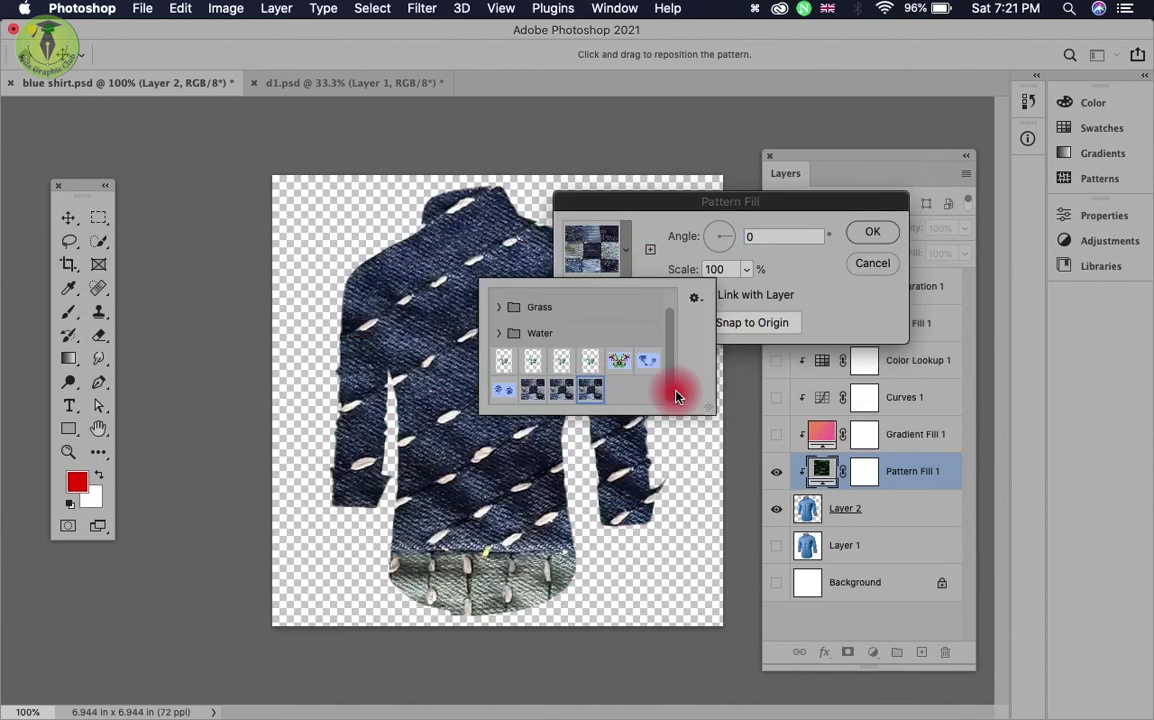
click(828, 320)
click(746, 269)
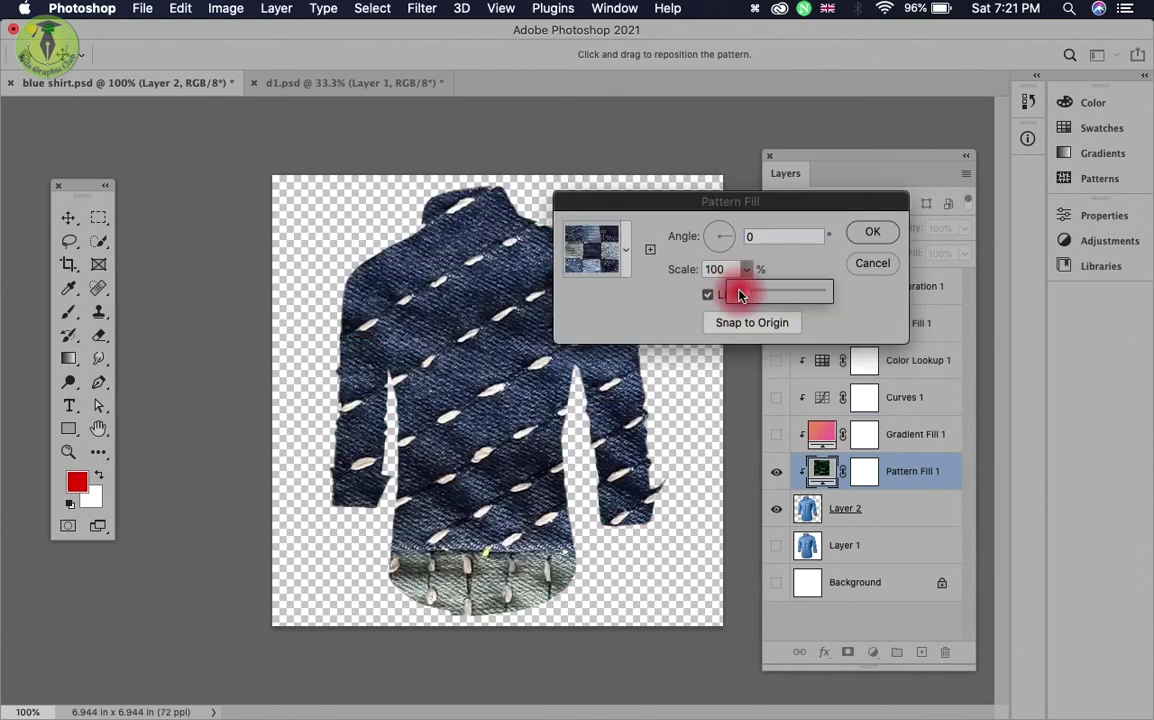
drag(740, 295, 741, 298)
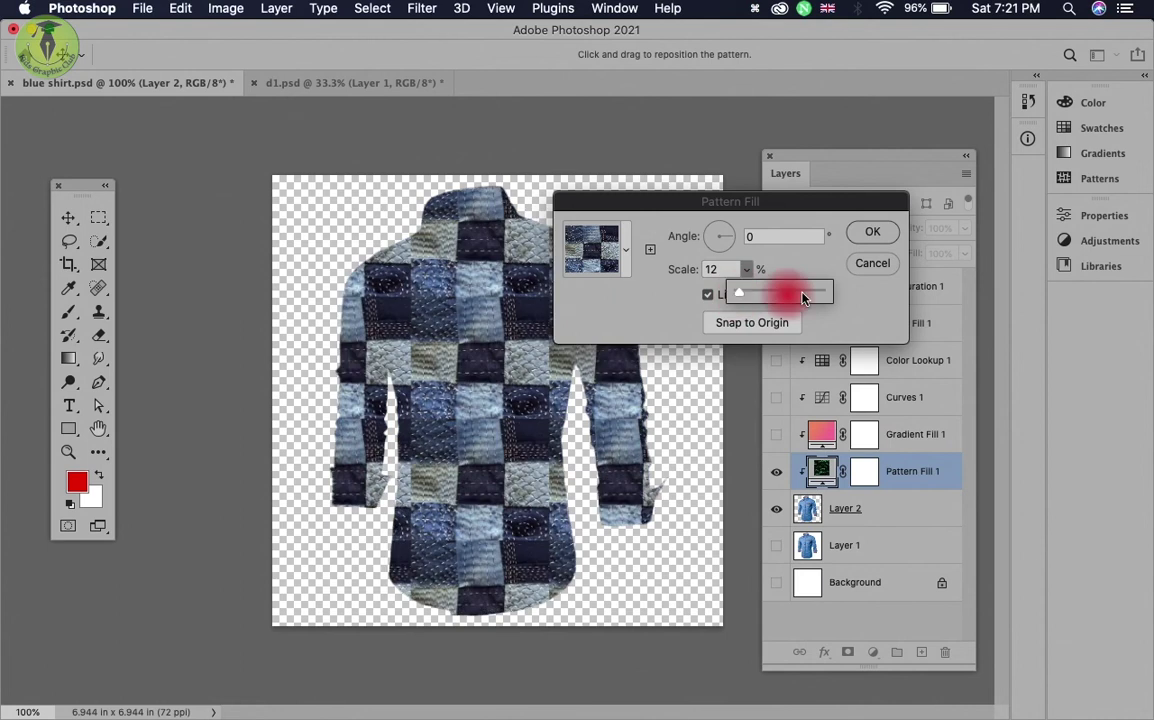
click(752, 313)
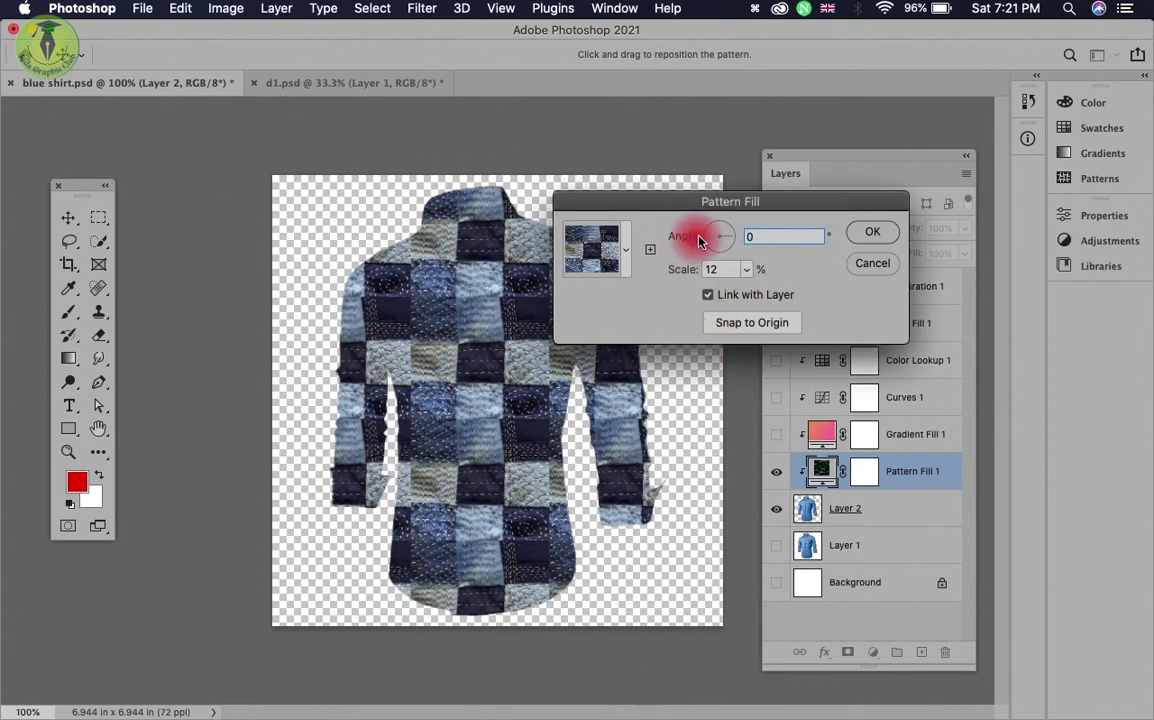
drag(699, 240, 727, 237)
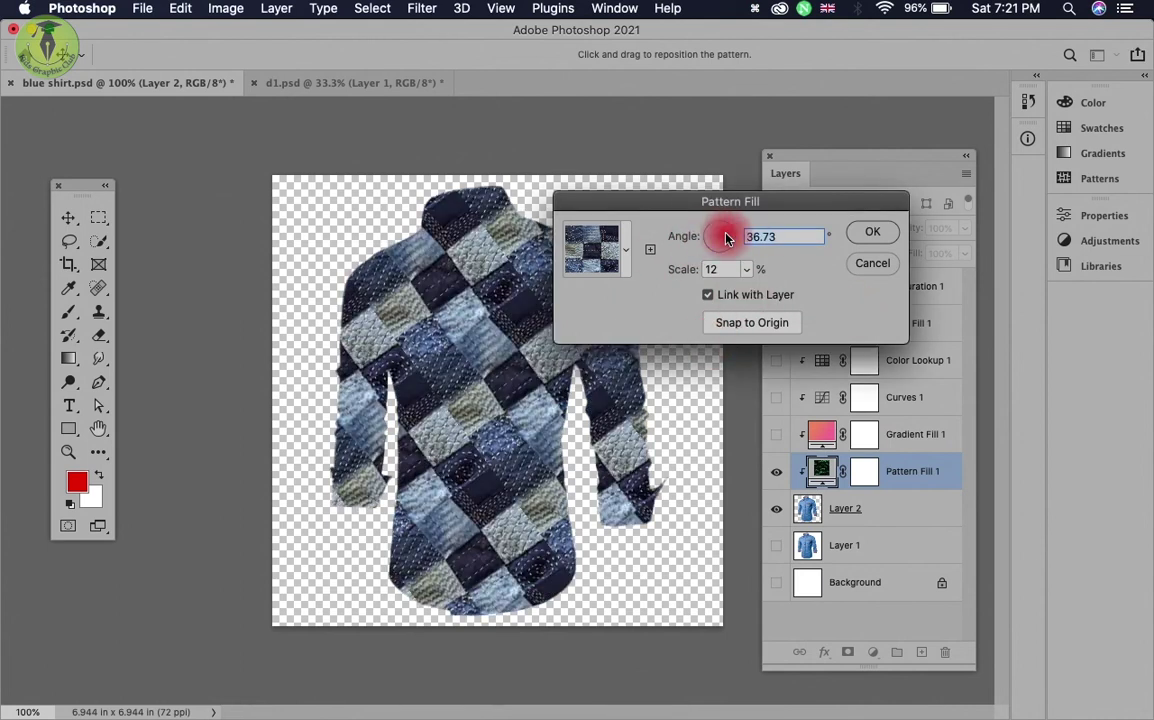
click(870, 233)
click(777, 474)
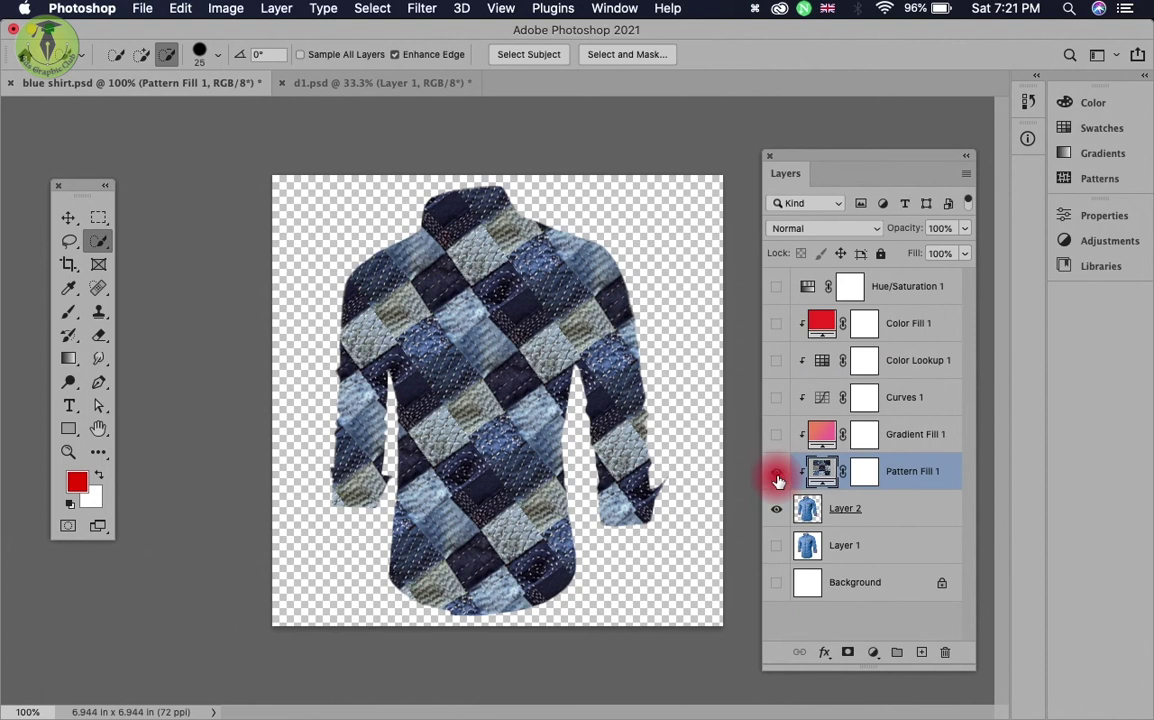
Step: Set Pattern Fill 1 to Overlay blending and test lower opacity values around 65%
click(819, 228)
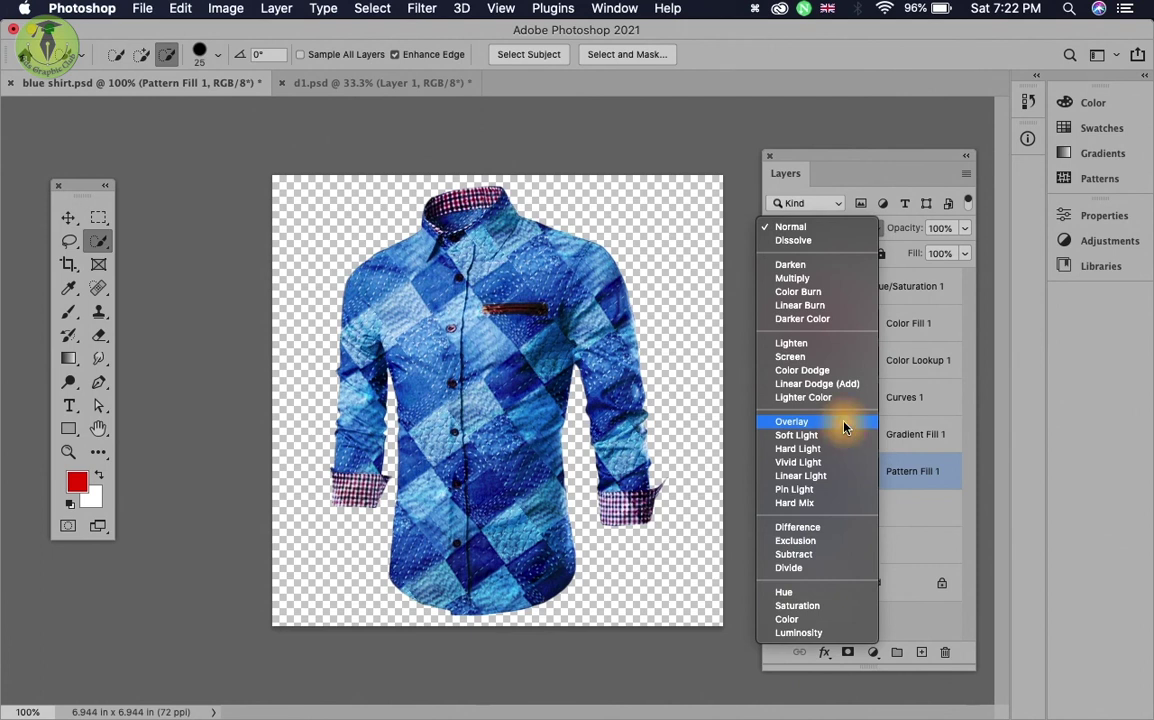
click(845, 424)
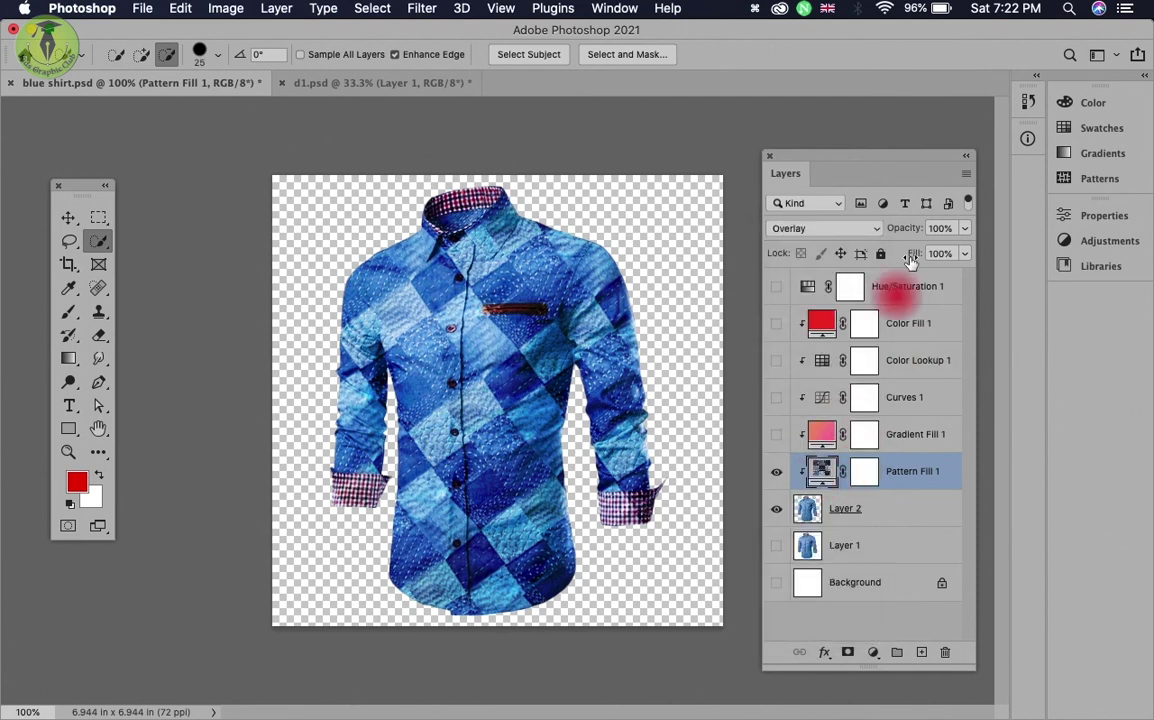
drag(892, 232, 890, 233)
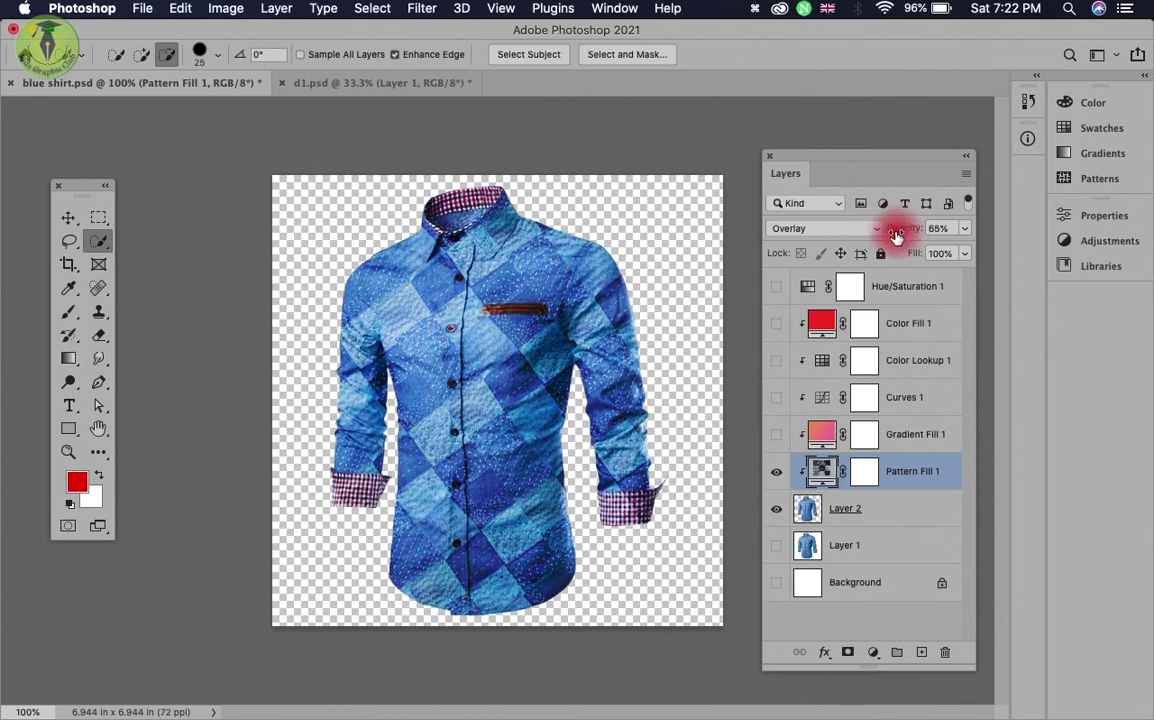
mouse_move(896, 234)
mouse_down()
mouse_move(885, 232)
mouse_move(990, 226)
mouse_up()
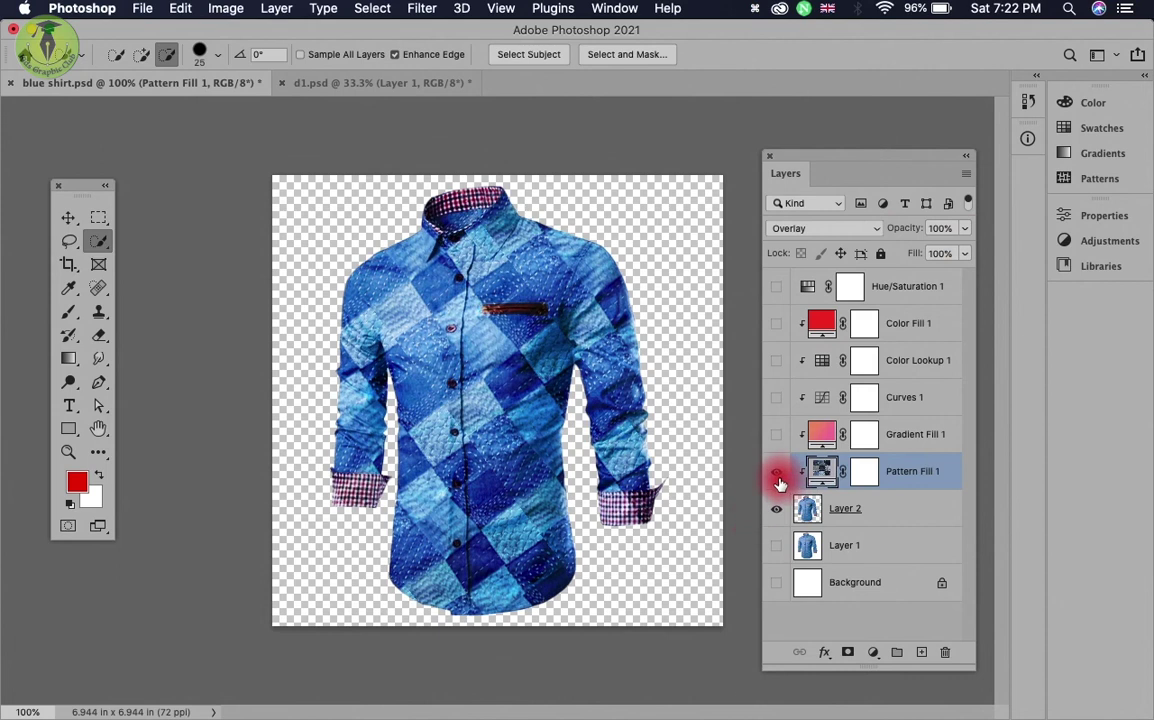
click(778, 476)
click(777, 473)
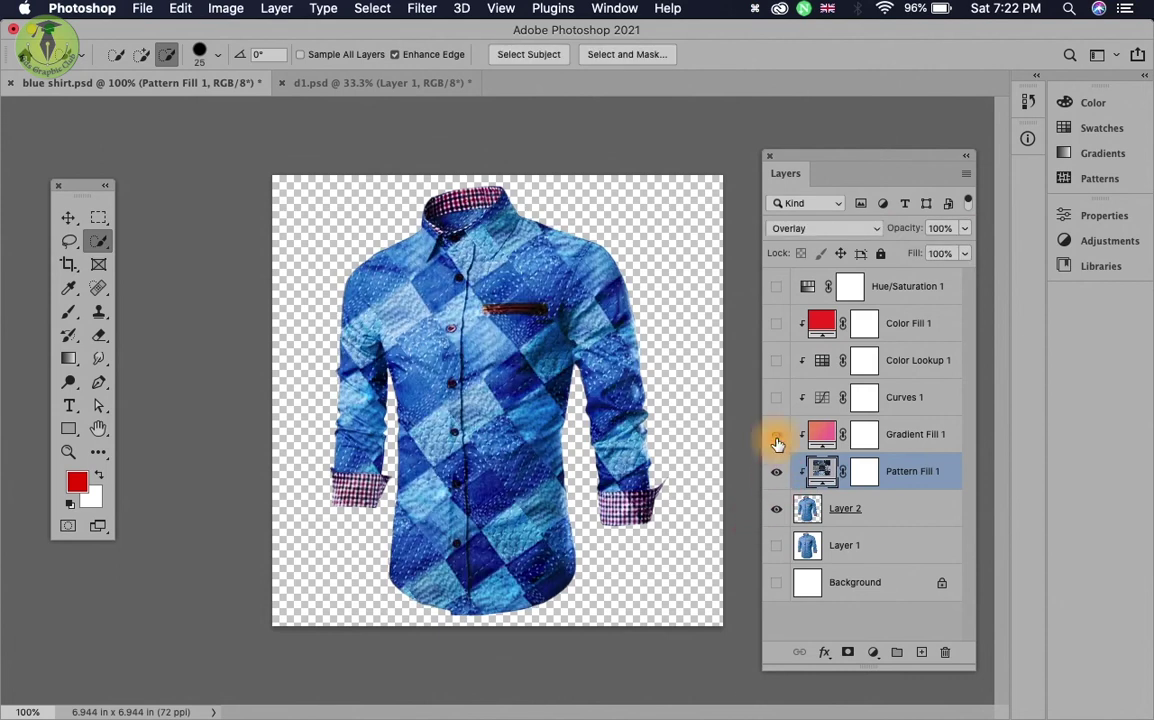
click(777, 441)
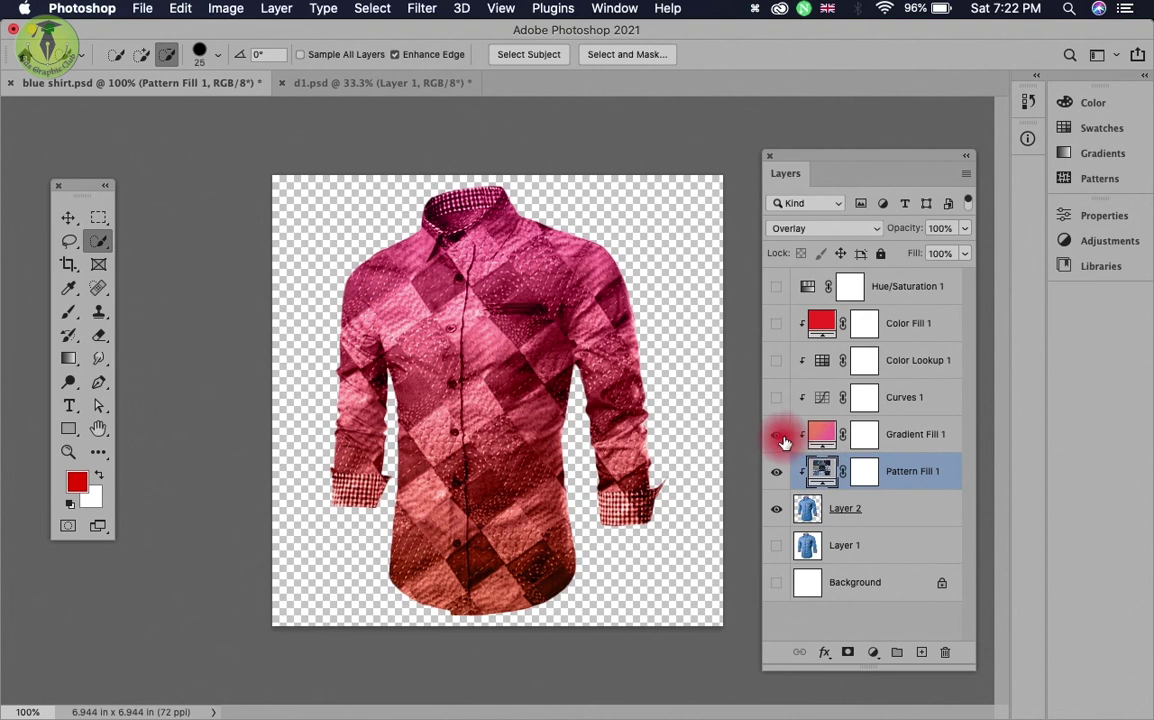
click(781, 439)
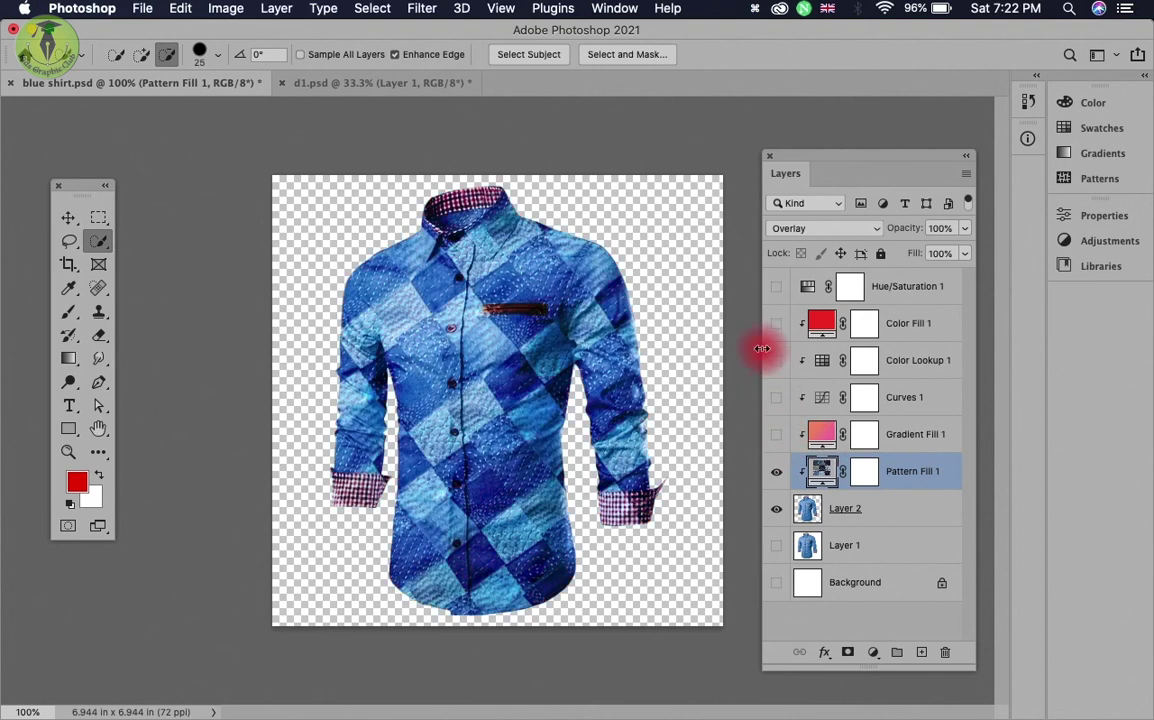
click(778, 289)
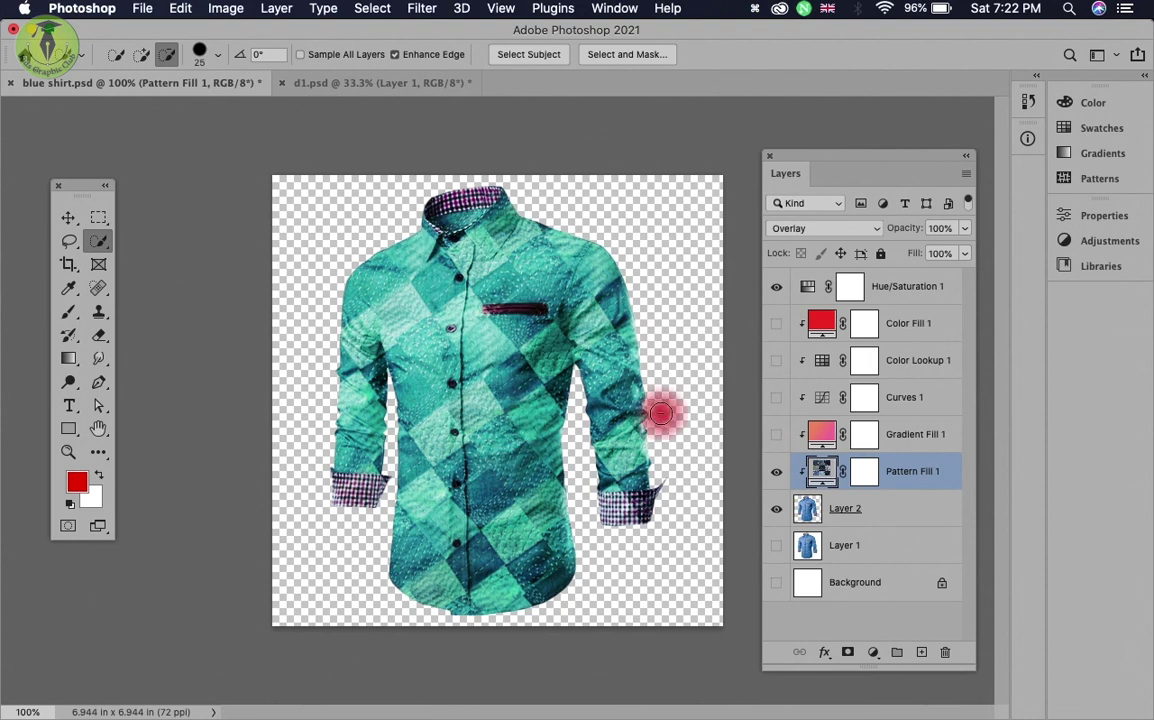
click(778, 289)
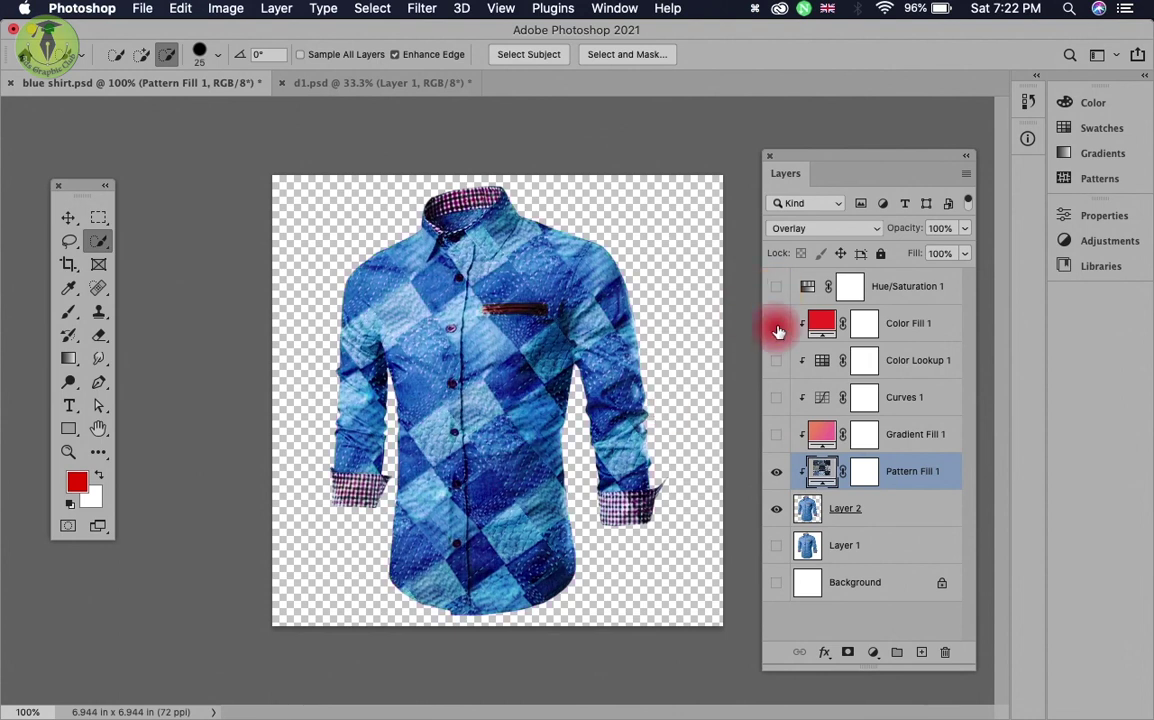
click(778, 323)
click(778, 328)
click(778, 362)
click(778, 362)
click(776, 397)
click(776, 397)
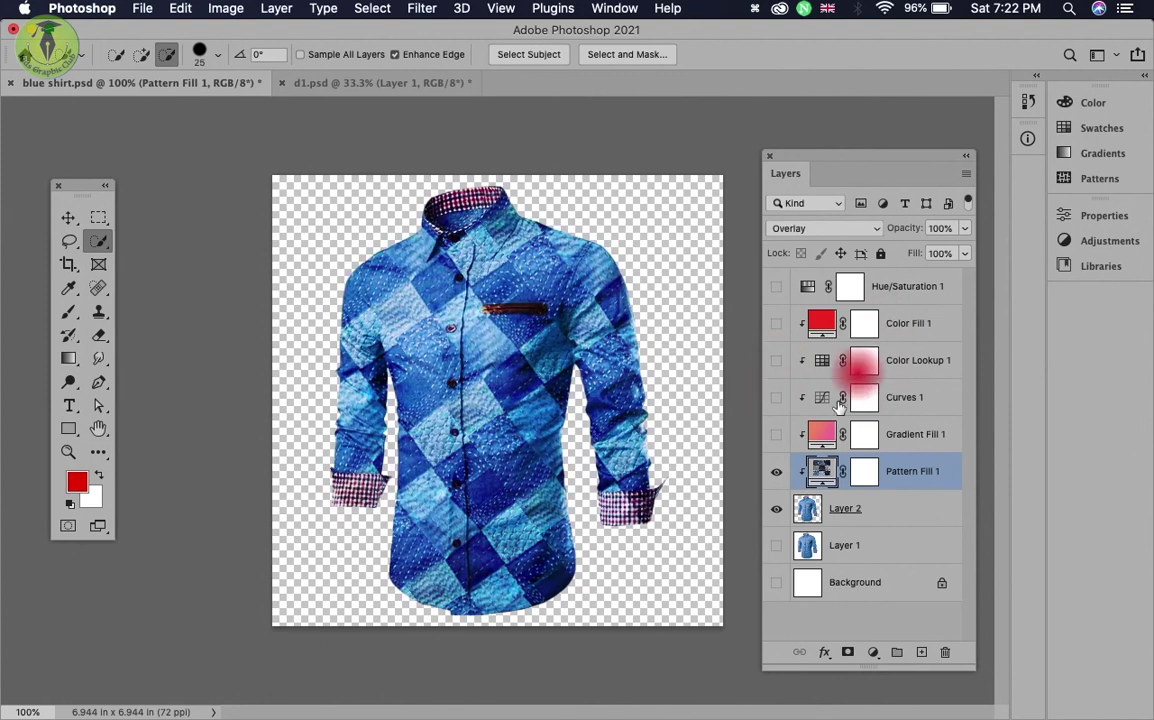
click(778, 363)
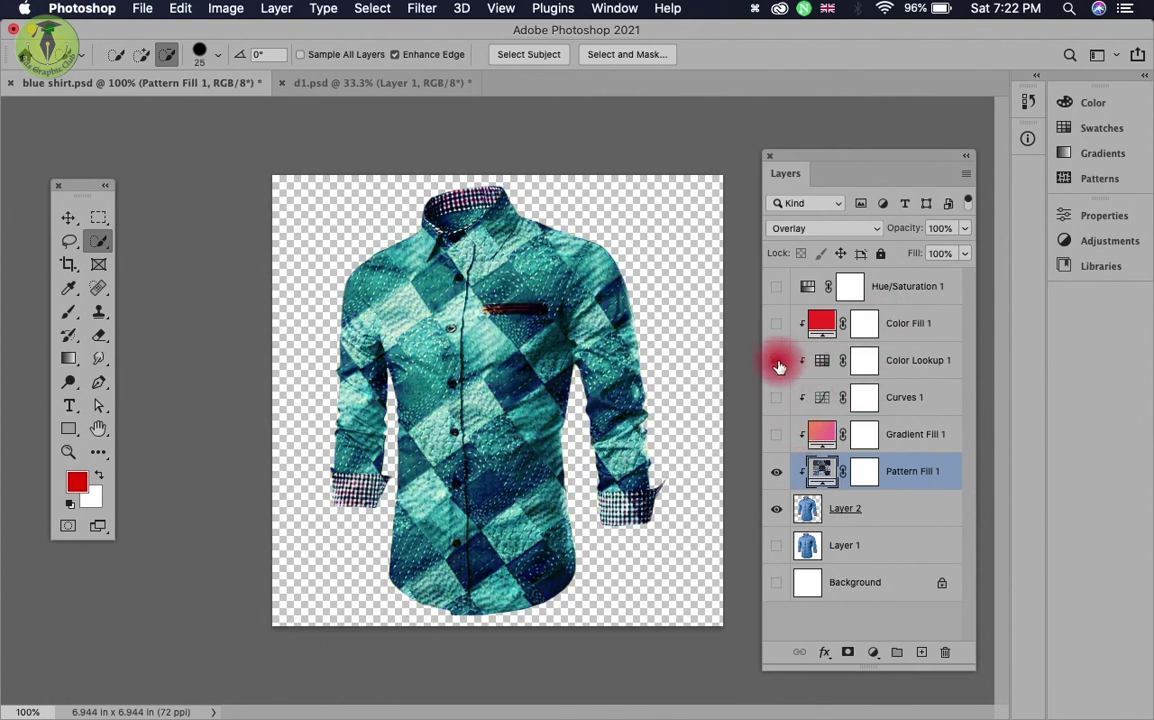
click(778, 363)
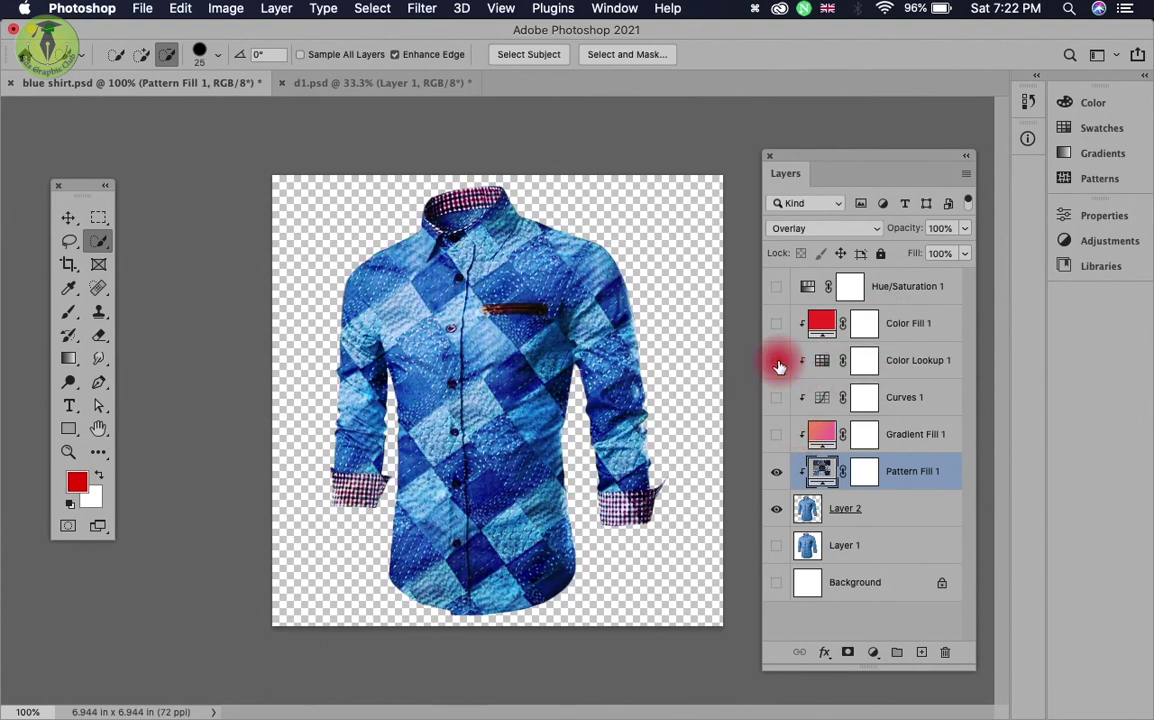
click(776, 289)
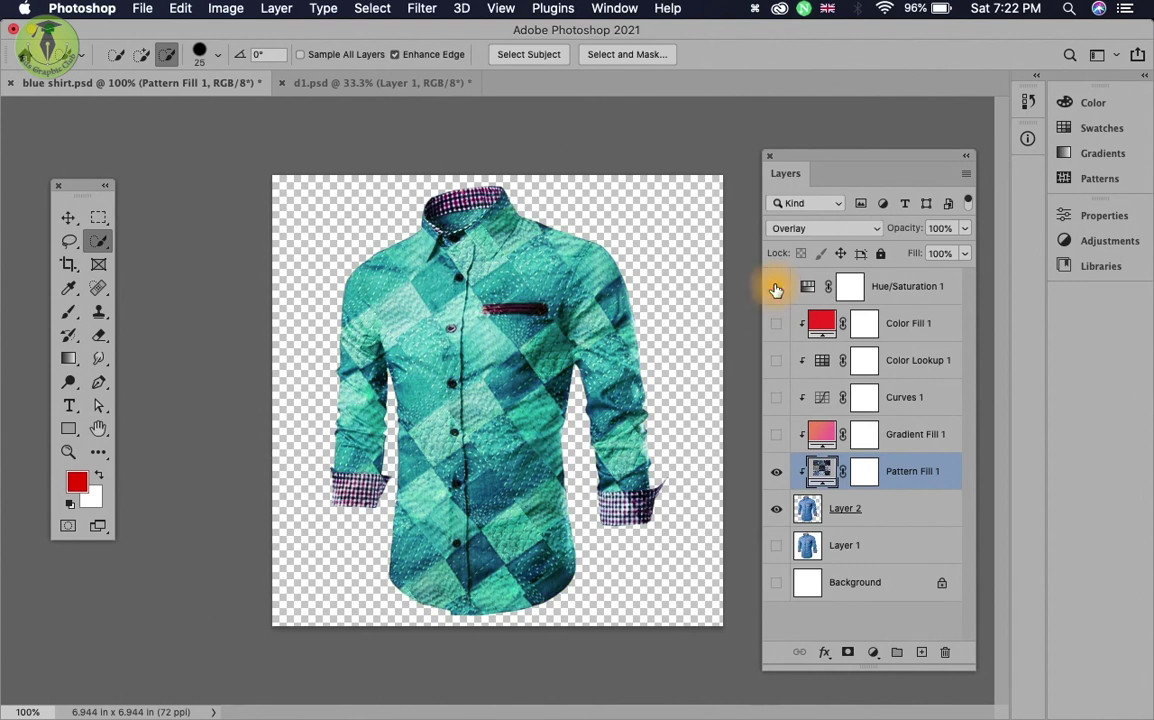
click(776, 289)
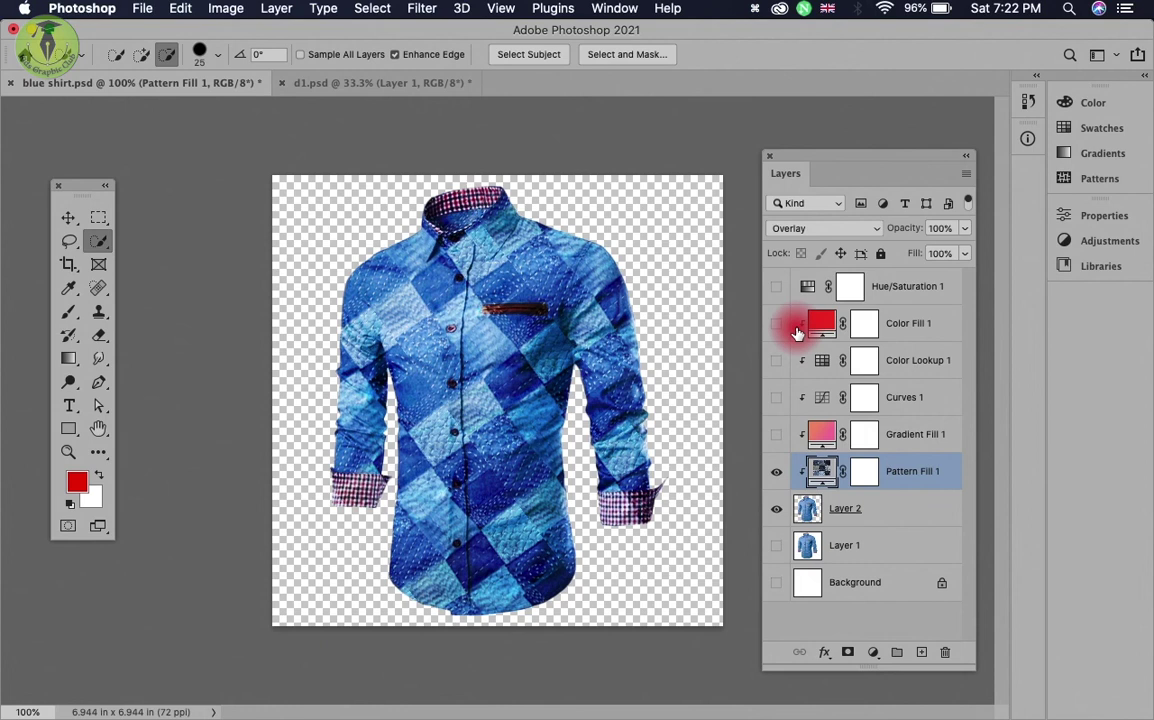
Step: In d1.psd, select the man's white shirt with the Object Selection Tool, then zoom in
click(337, 86)
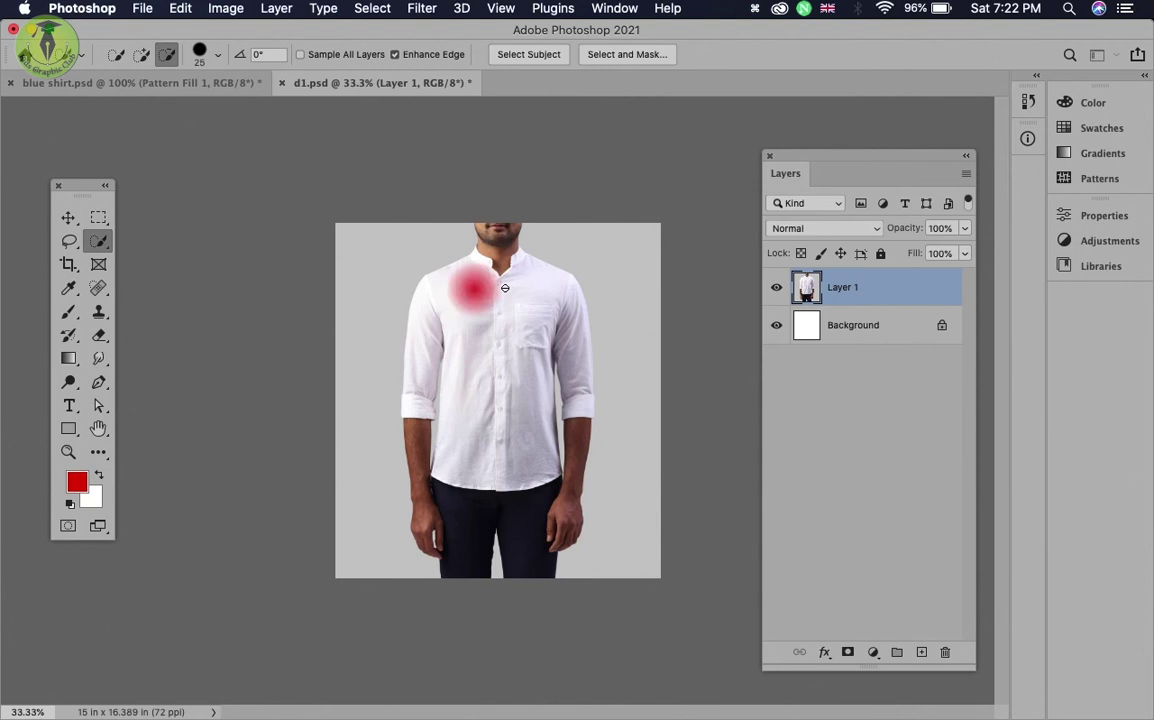
right_click(98, 241)
click(158, 243)
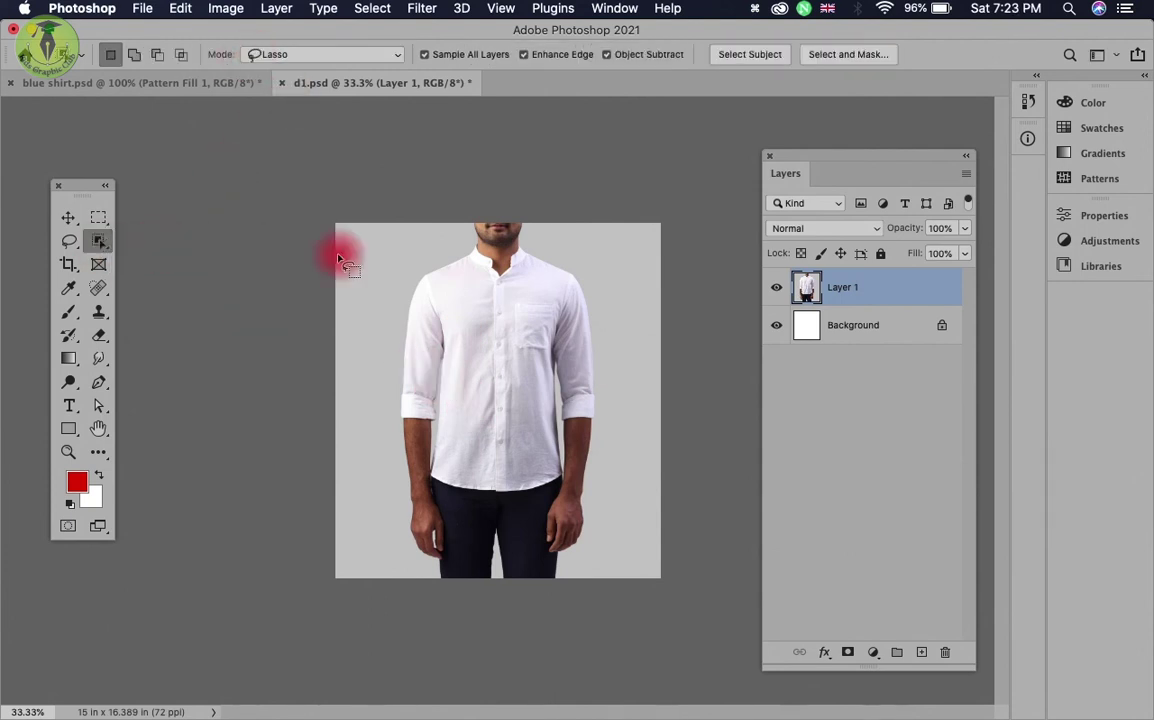
mouse_move(421, 254)
mouse_down()
mouse_move(535, 240)
mouse_move(660, 414)
mouse_up()
mouse_move(614, 479)
mouse_down()
mouse_move(541, 515)
mouse_move(443, 515)
mouse_move(374, 381)
mouse_move(374, 347)
mouse_move(378, 380)
mouse_up()
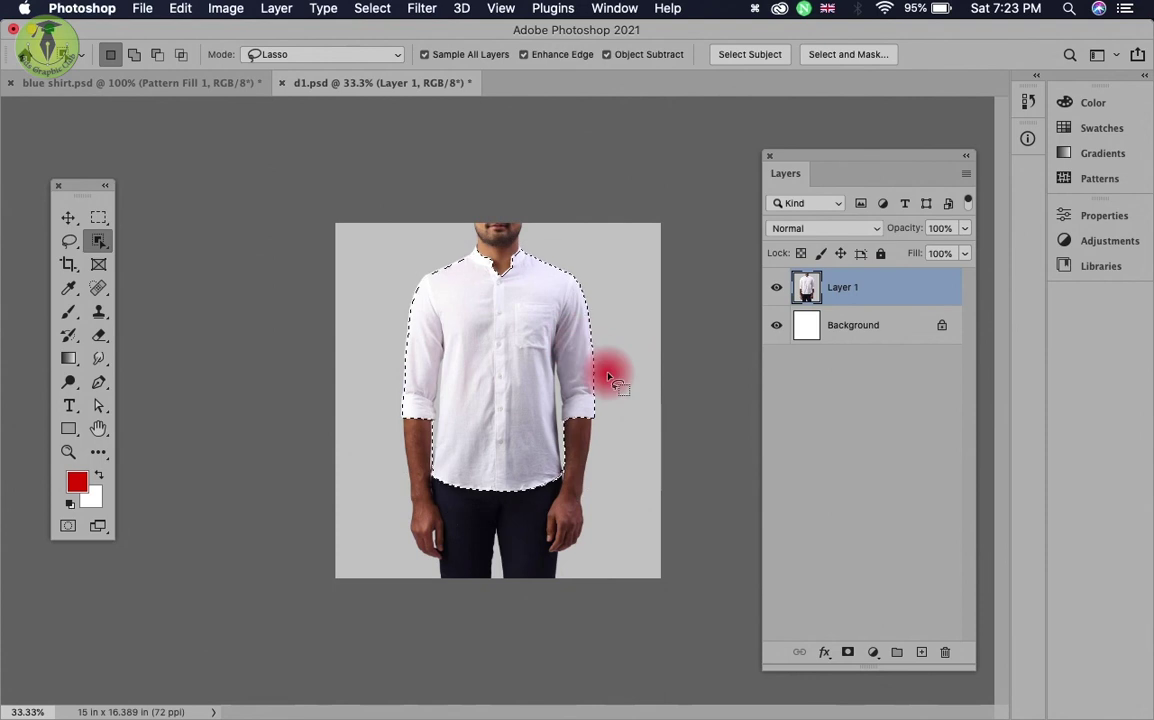
key(super+equal)
key(super+equal)
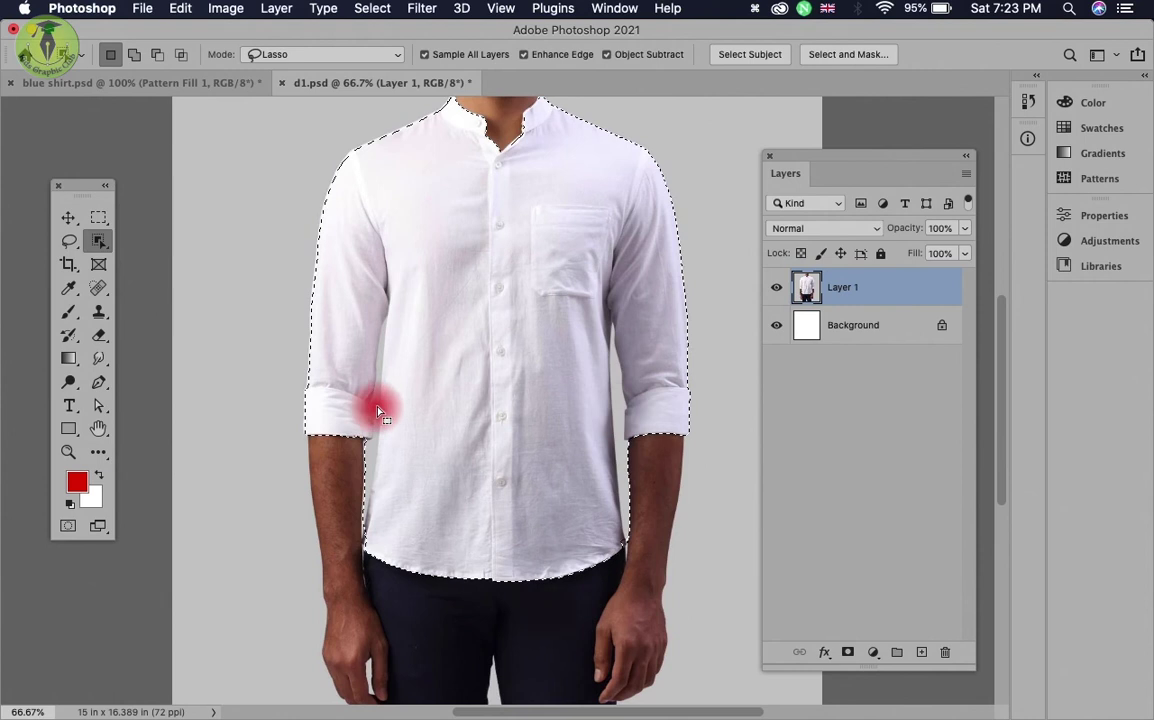
Step: Refine the shirt selection with Quick Selection along the sleeves and left edge
drag(98, 240, 125, 258)
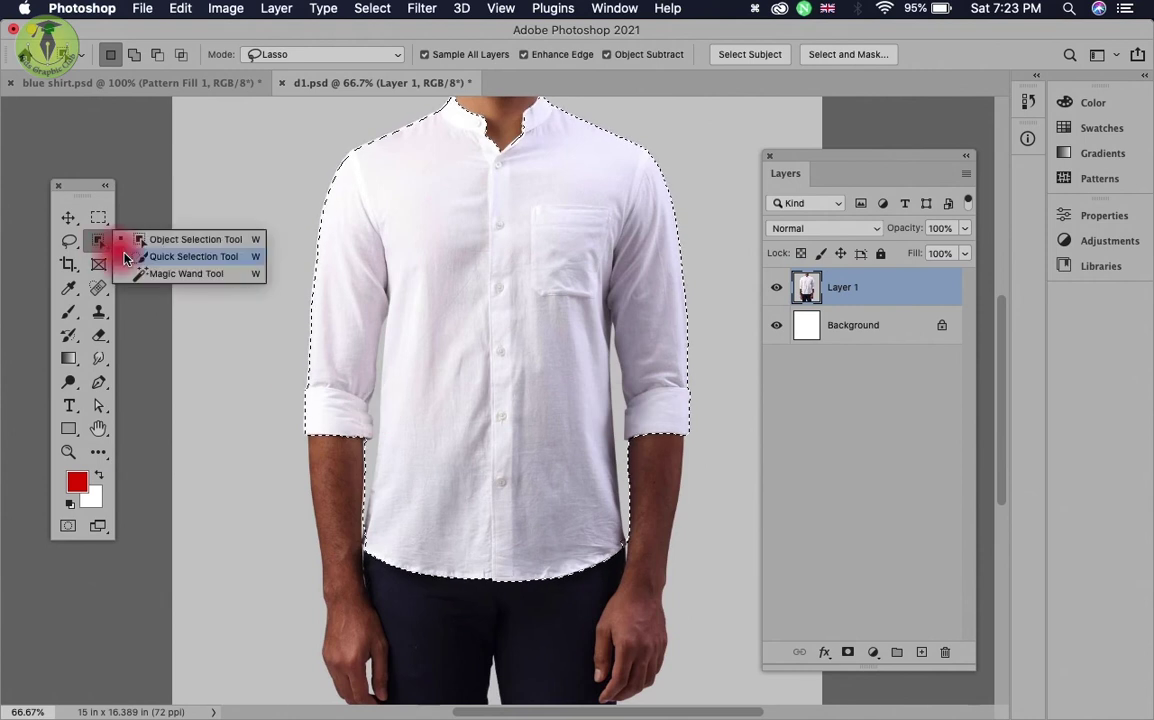
click(125, 257)
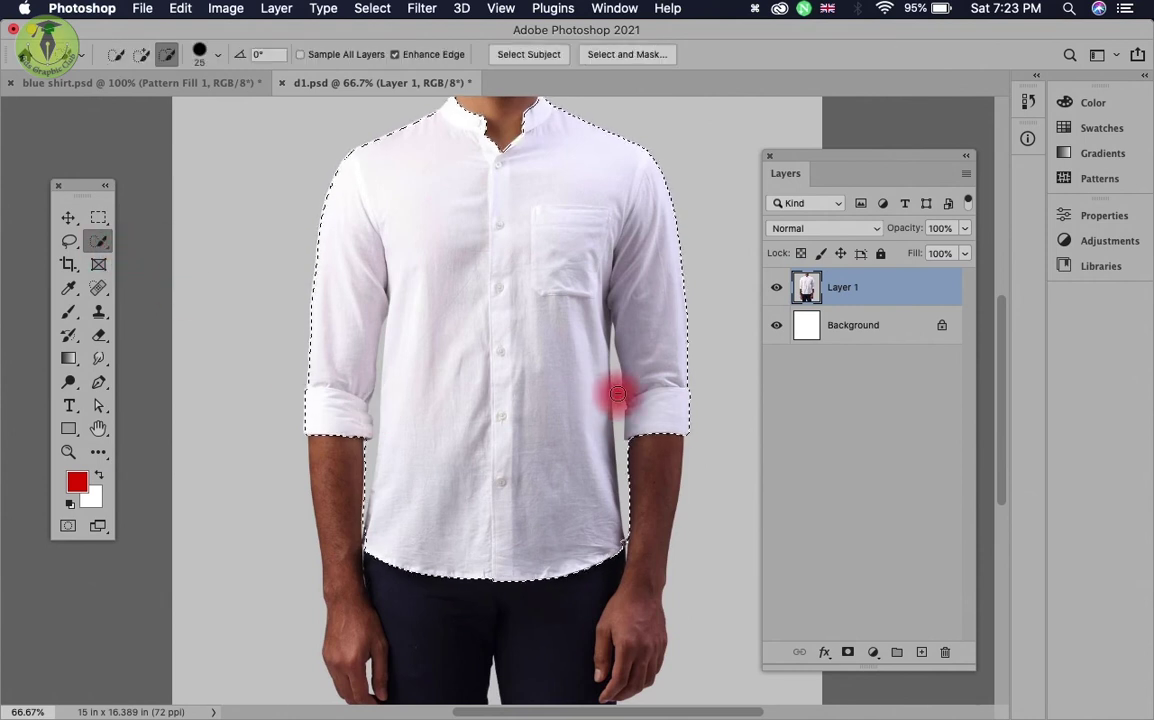
drag(617, 394, 618, 392)
mouse_move(587, 497)
mouse_down()
mouse_move(371, 431)
mouse_move(376, 409)
mouse_up()
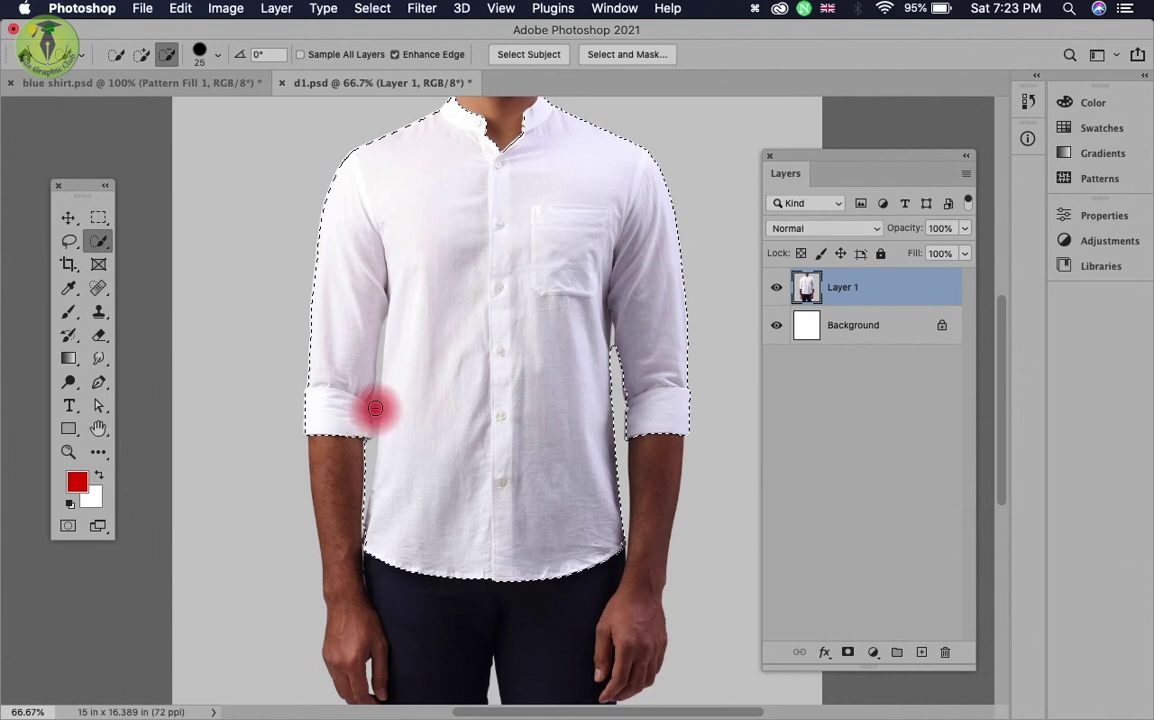
key(bracketleft)
click(434, 490)
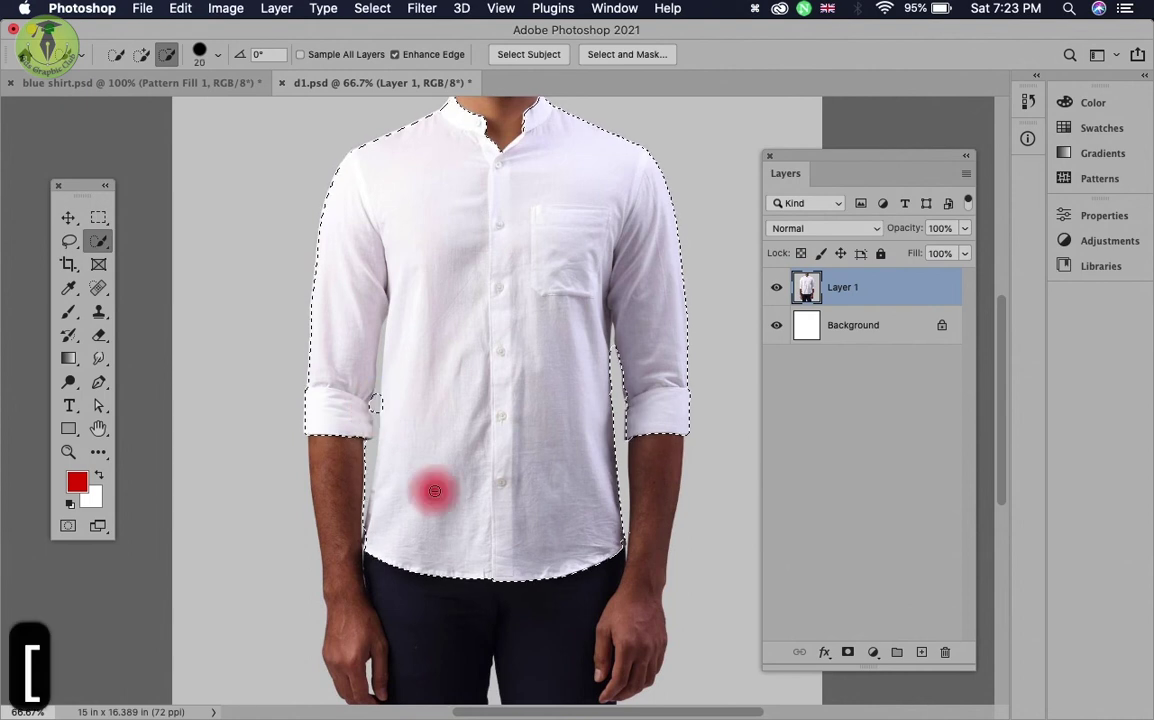
drag(434, 490, 373, 407)
click(371, 490)
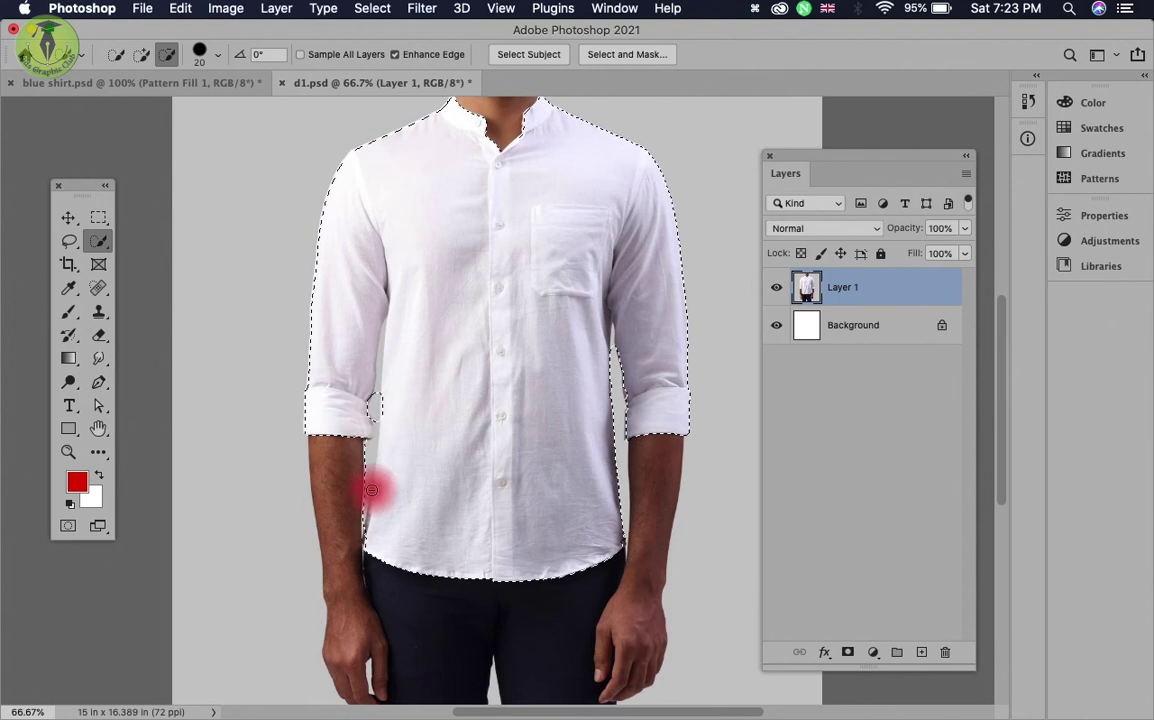
mouse_move(371, 490)
mouse_down()
mouse_move(377, 443)
mouse_move(368, 515)
mouse_move(447, 455)
mouse_move(317, 361)
mouse_move(334, 334)
mouse_move(335, 373)
mouse_up()
Step: Undo stray sleeve additions and pick the grey sleeve gap with Magic Wand
key(super+equal)
mouse_move(335, 280)
mouse_down()
mouse_move(345, 206)
mouse_move(333, 395)
mouse_up()
key(bracketleft)
key(bracketleft)
key(bracketleft)
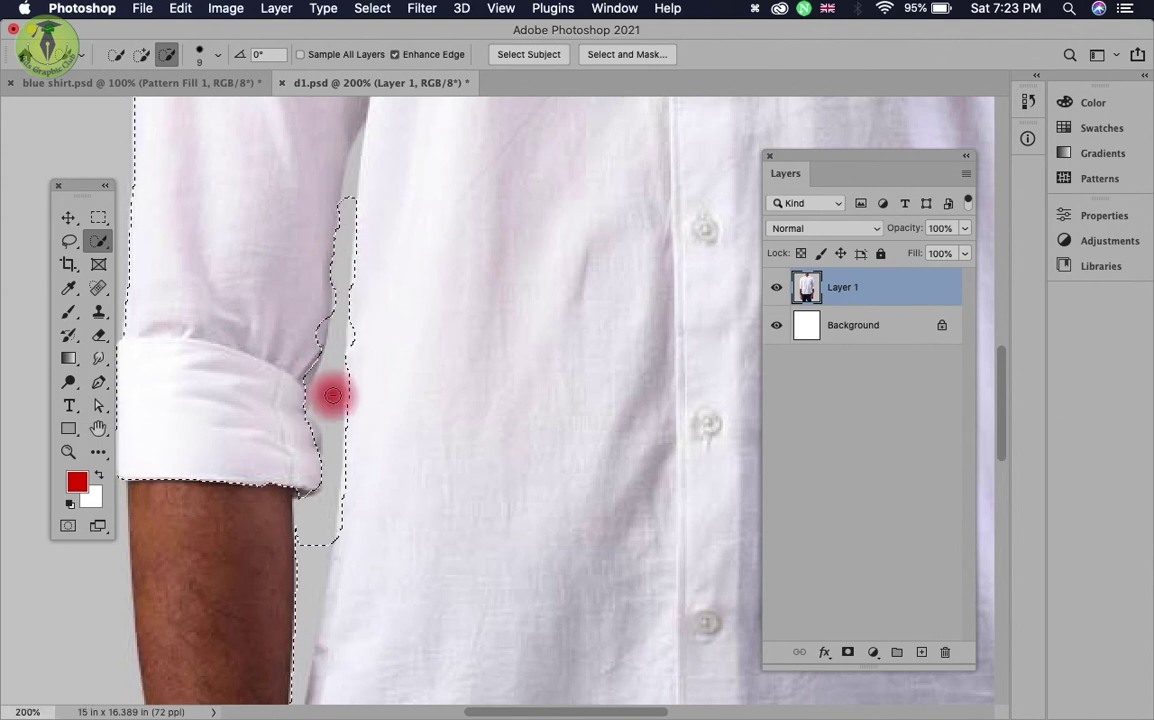
key(super+z)
key(super+z)
key(super+z)
key(super+z)
key(super+z)
key(super+z)
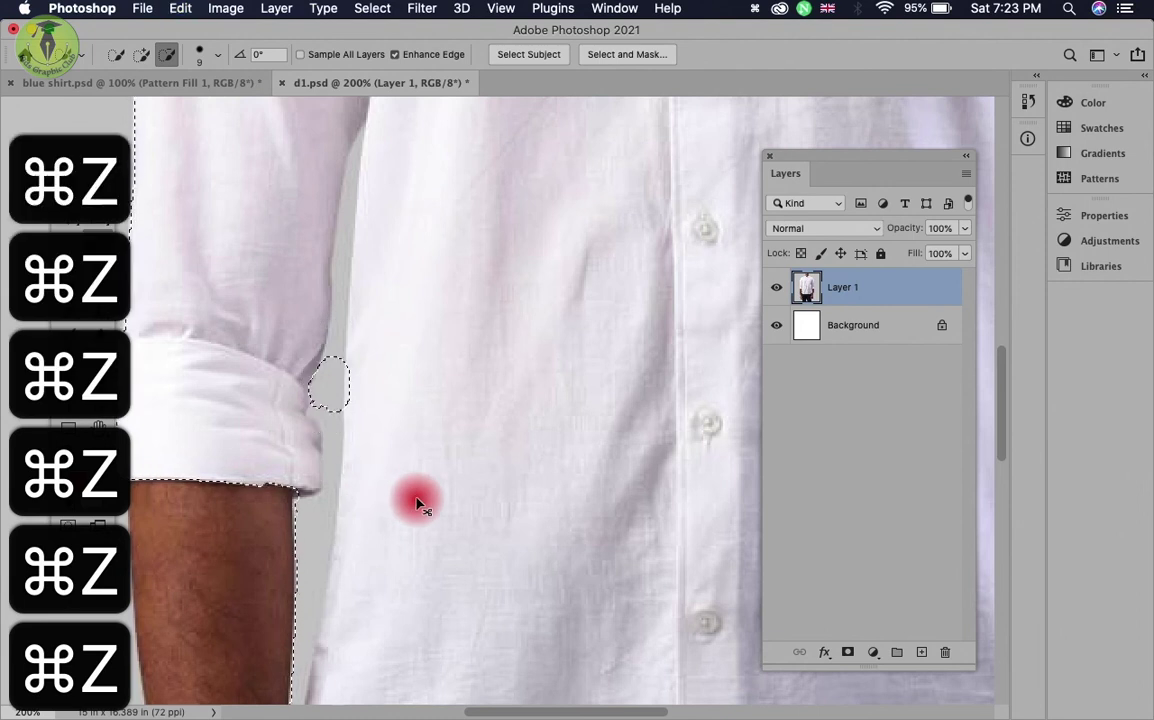
key(super+z)
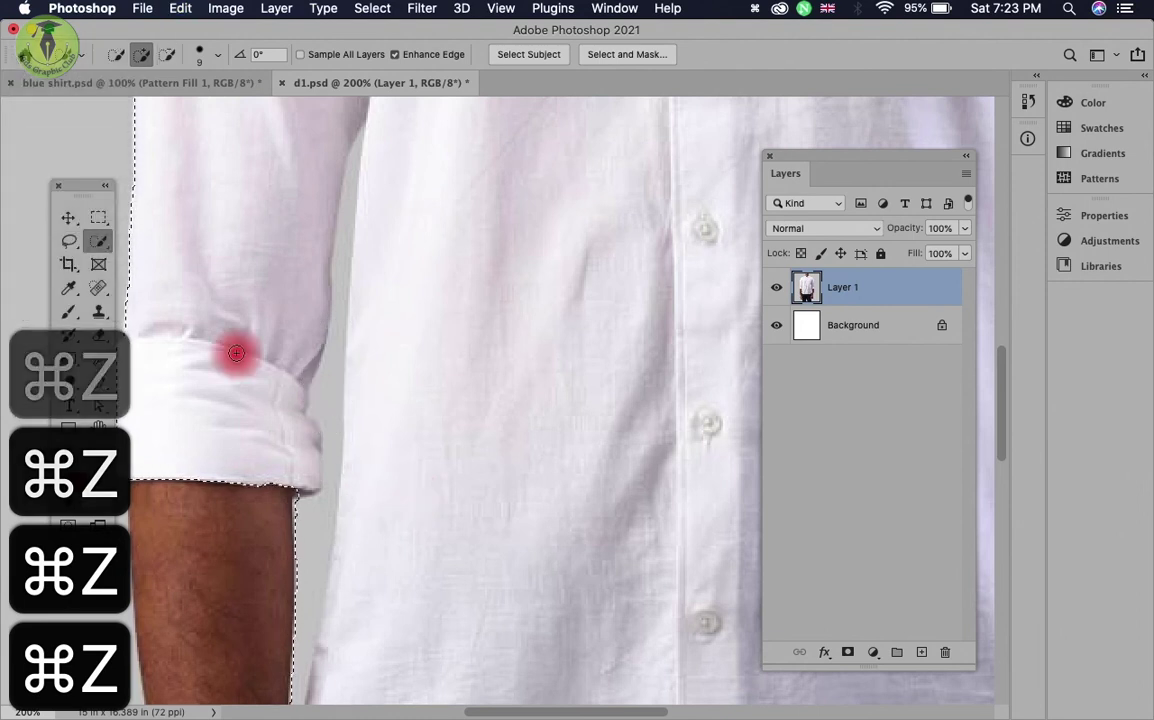
key(w)
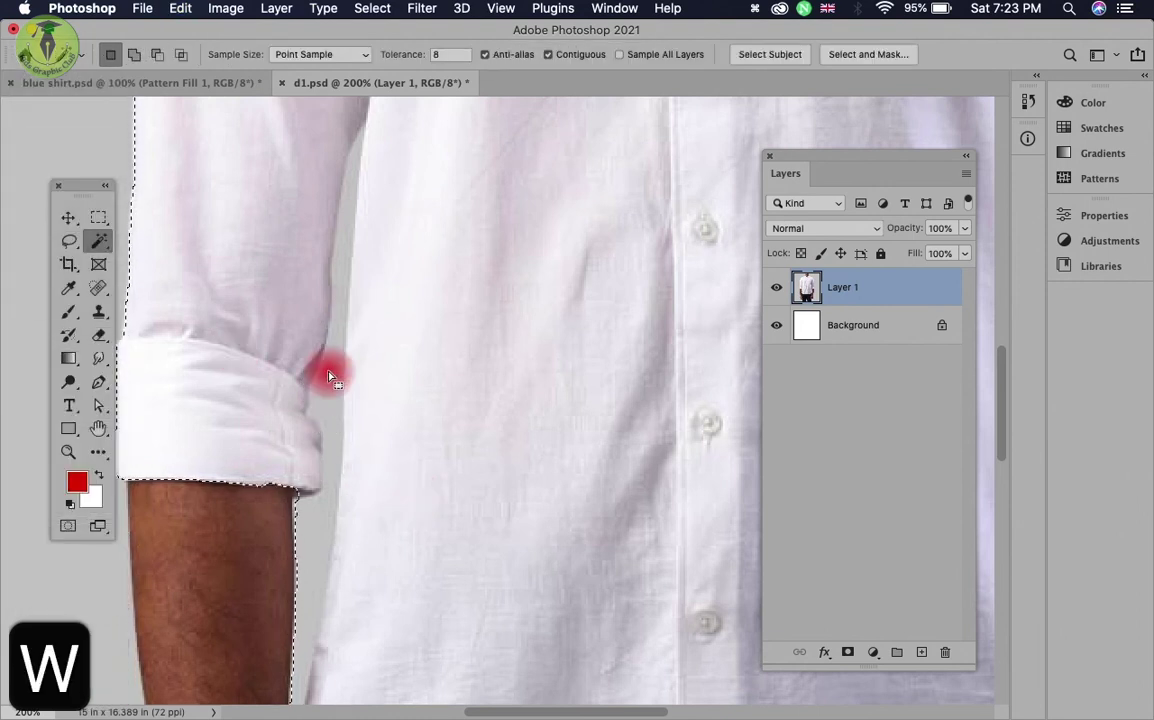
click(331, 378)
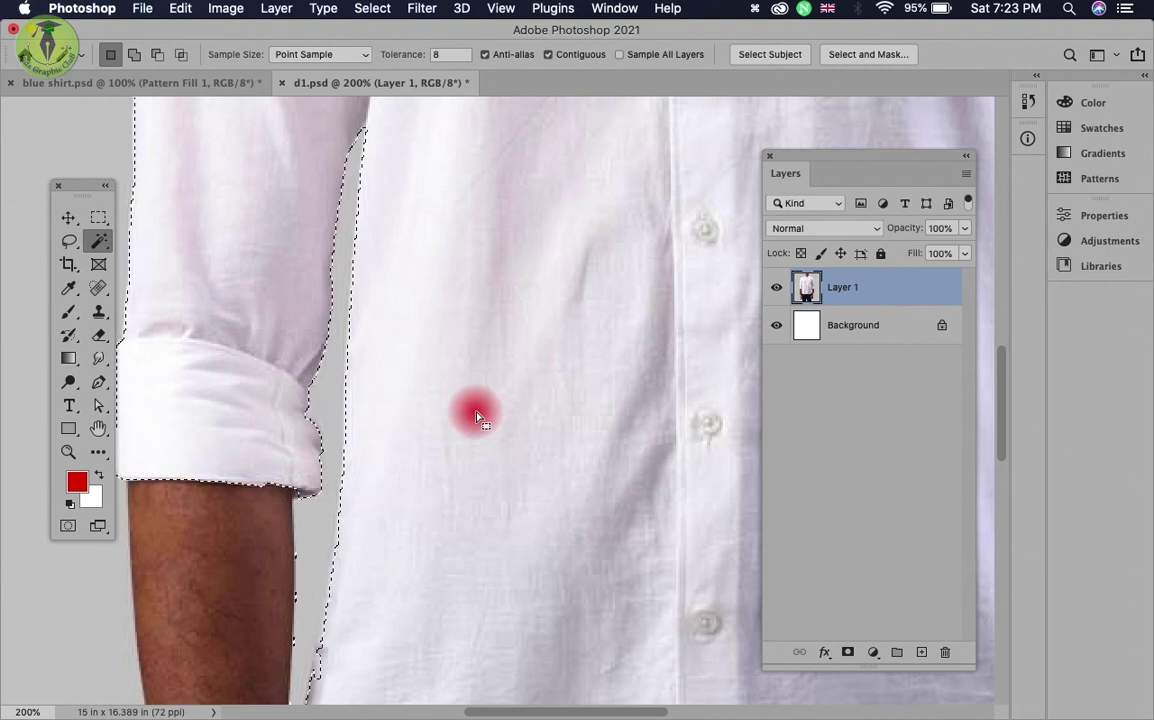
drag(474, 456, 466, 324)
drag(438, 468, 432, 411)
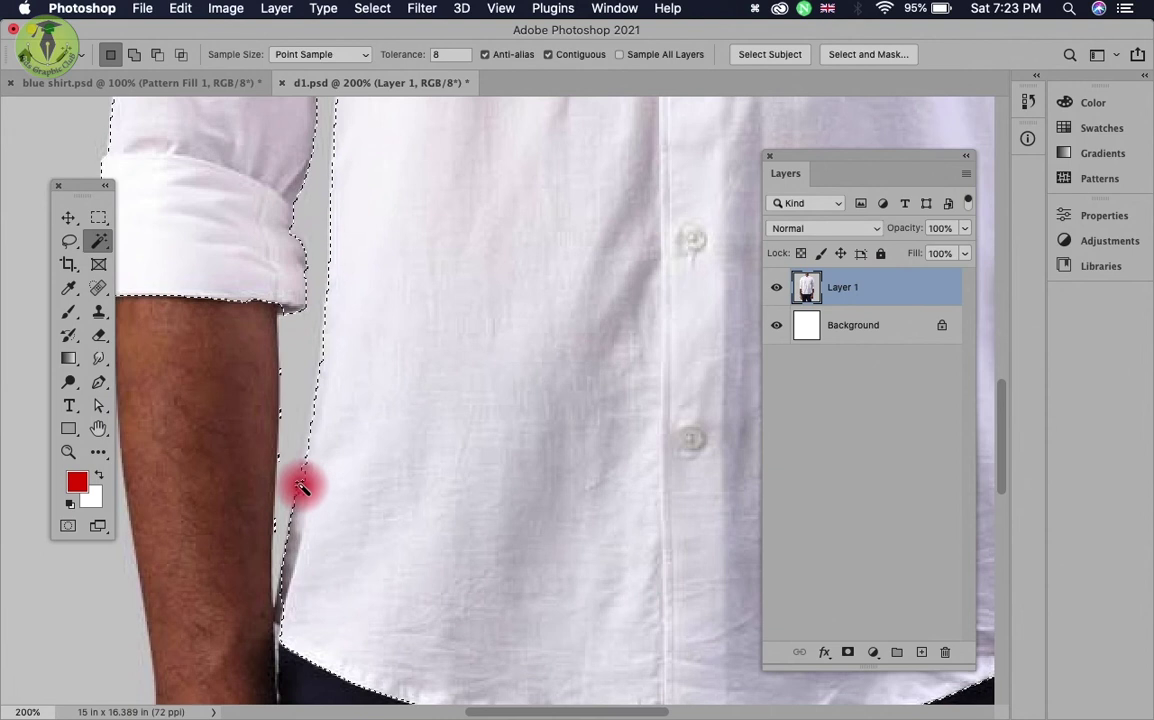
Step: Use the Lasso to trim the gaps beside both arms and trace the neckline
key(l)
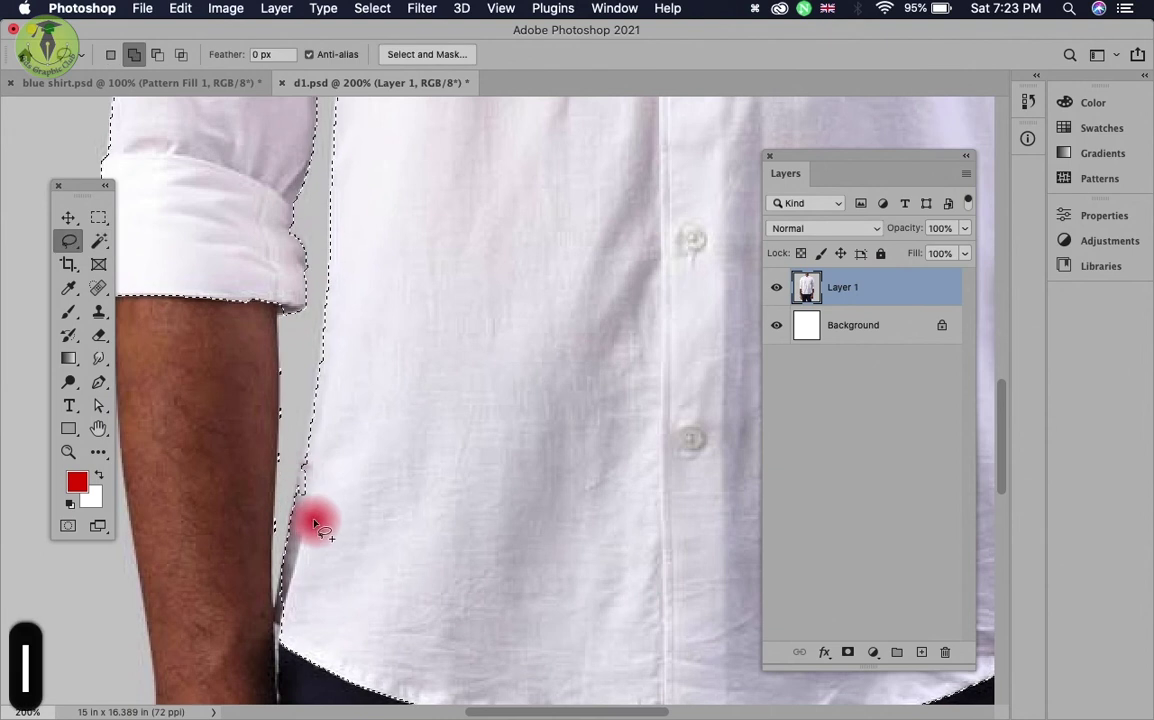
mouse_move(313, 521)
mouse_down()
mouse_move(293, 494)
mouse_move(303, 458)
mouse_up()
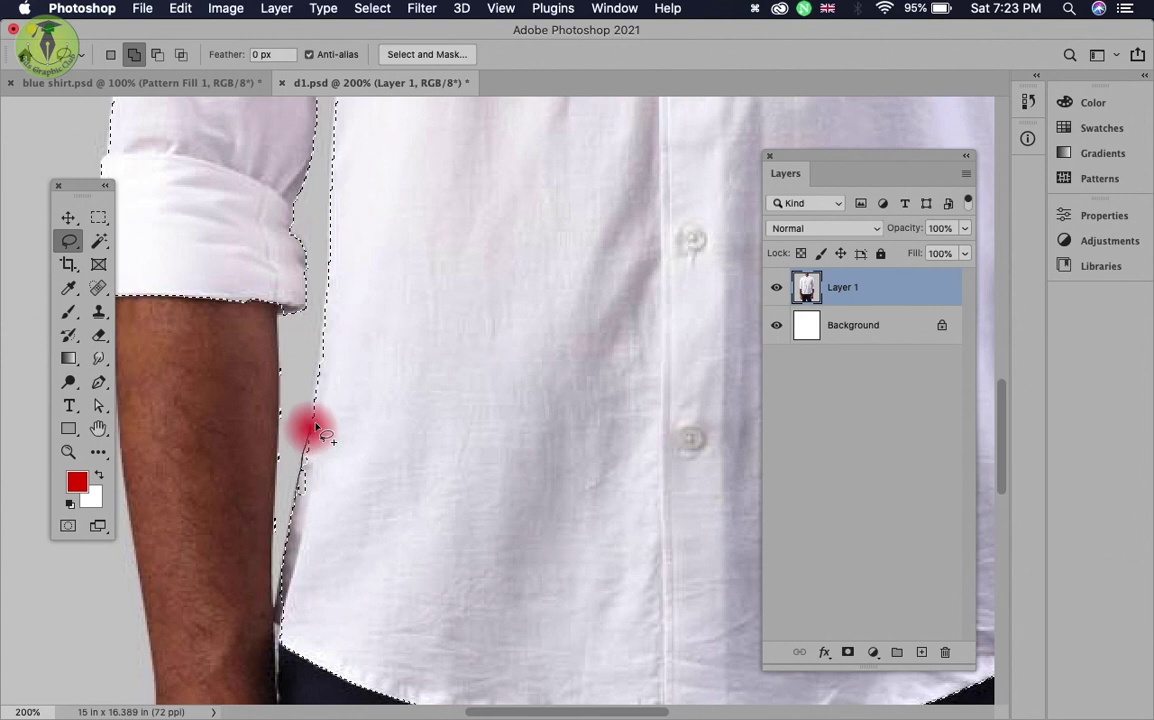
drag(308, 447, 280, 597)
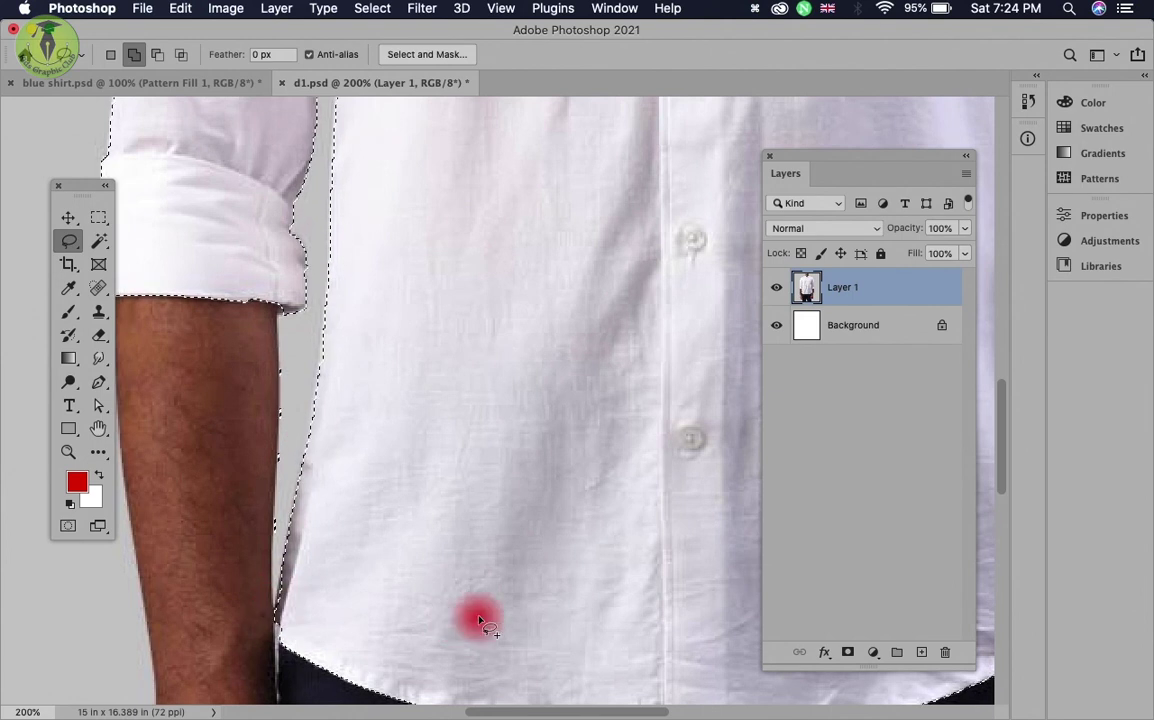
mouse_move(1000, 502)
mouse_down()
mouse_move(520, 492)
mouse_move(530, 628)
mouse_move(517, 663)
mouse_up()
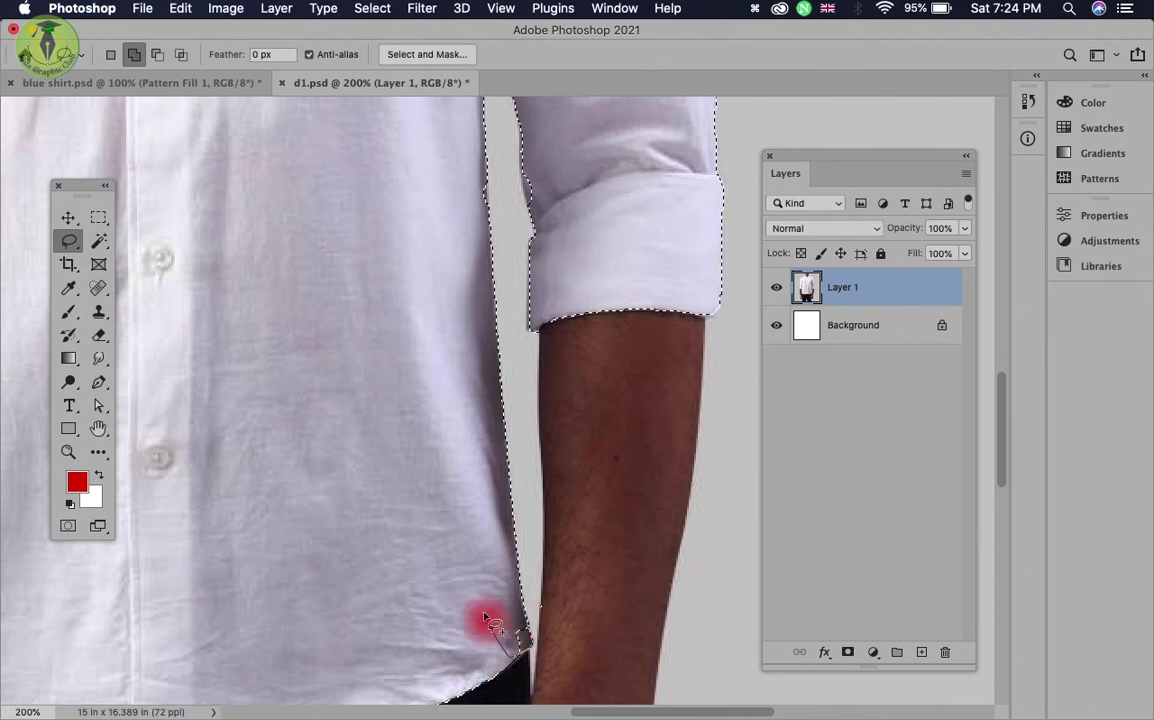
mouse_move(517, 663)
mouse_down()
mouse_move(496, 651)
mouse_move(536, 413)
mouse_up()
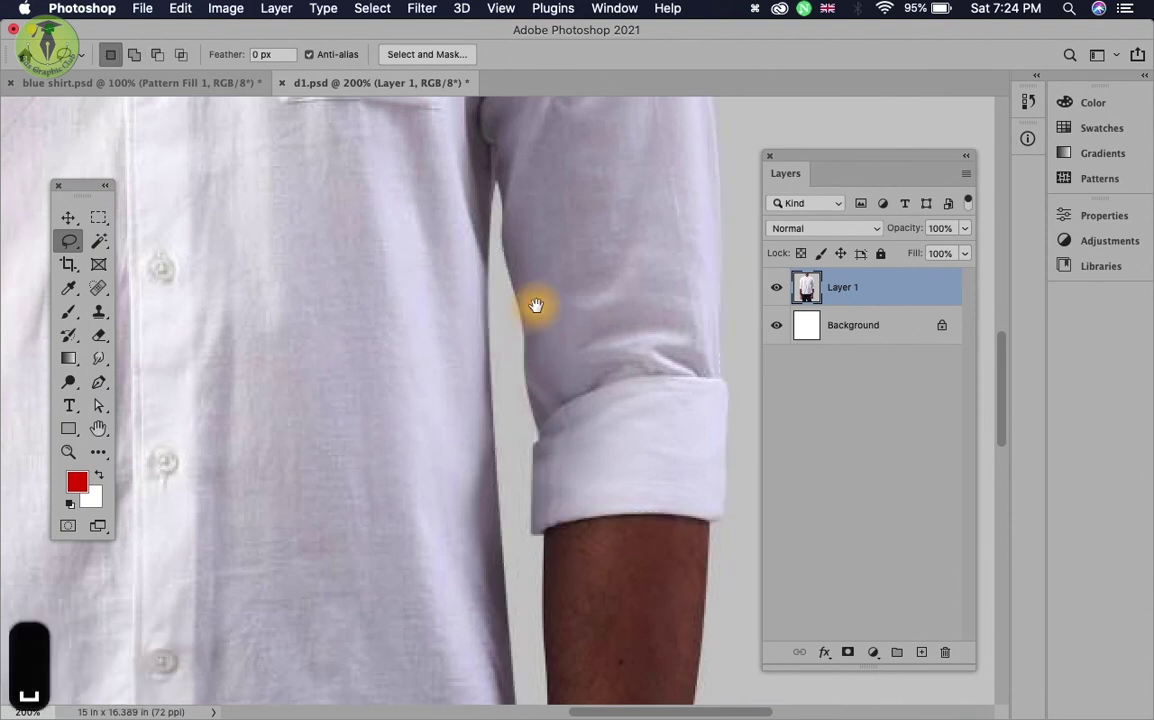
mouse_move(528, 385)
mouse_down()
mouse_move(602, 442)
mouse_move(563, 413)
mouse_move(563, 365)
mouse_up()
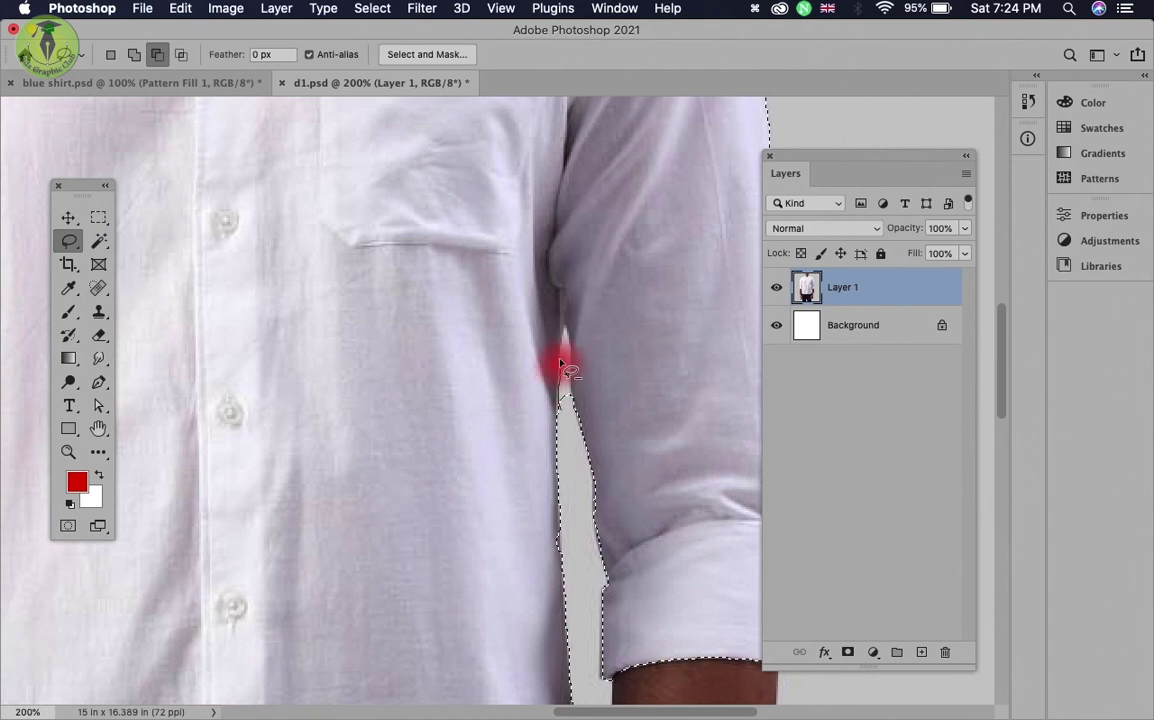
drag(570, 336, 575, 380)
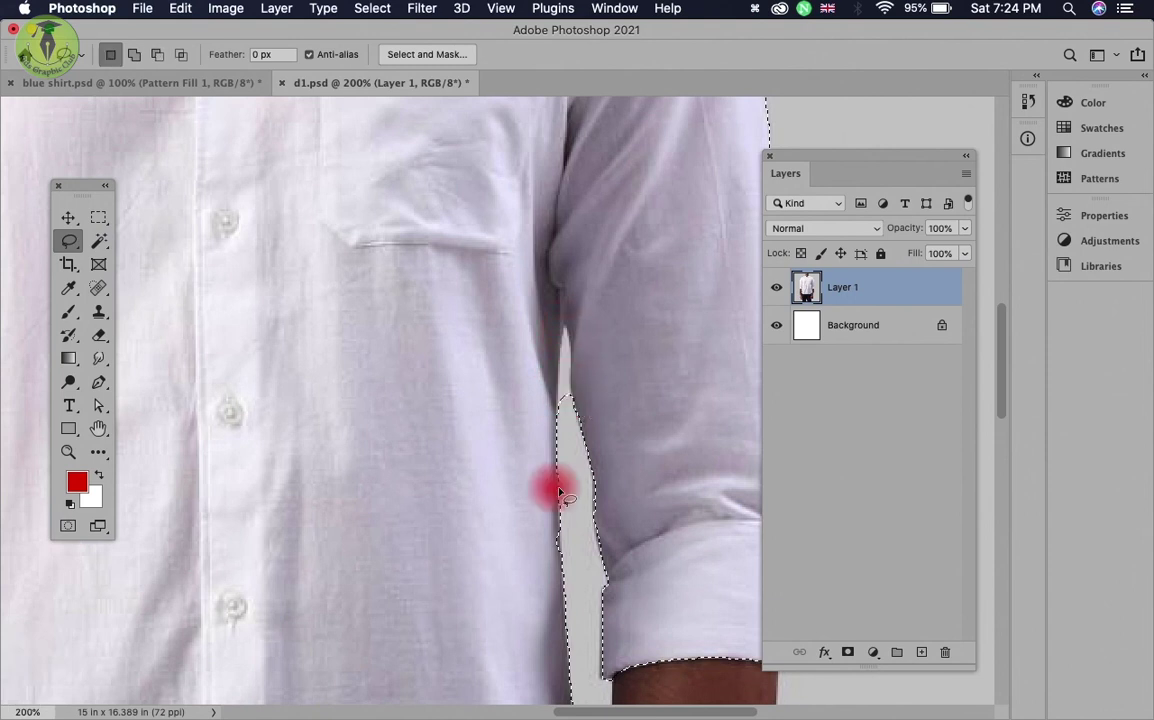
mouse_move(574, 393)
mouse_down()
mouse_move(576, 358)
mouse_move(572, 376)
mouse_move(665, 399)
mouse_move(507, 402)
mouse_up()
mouse_move(502, 329)
mouse_down()
mouse_move(583, 512)
mouse_move(562, 353)
mouse_move(508, 304)
mouse_move(580, 369)
mouse_move(527, 340)
mouse_move(497, 292)
mouse_move(515, 360)
mouse_up()
mouse_move(237, 314)
mouse_down()
mouse_move(247, 277)
mouse_move(232, 312)
mouse_move(231, 293)
mouse_up()
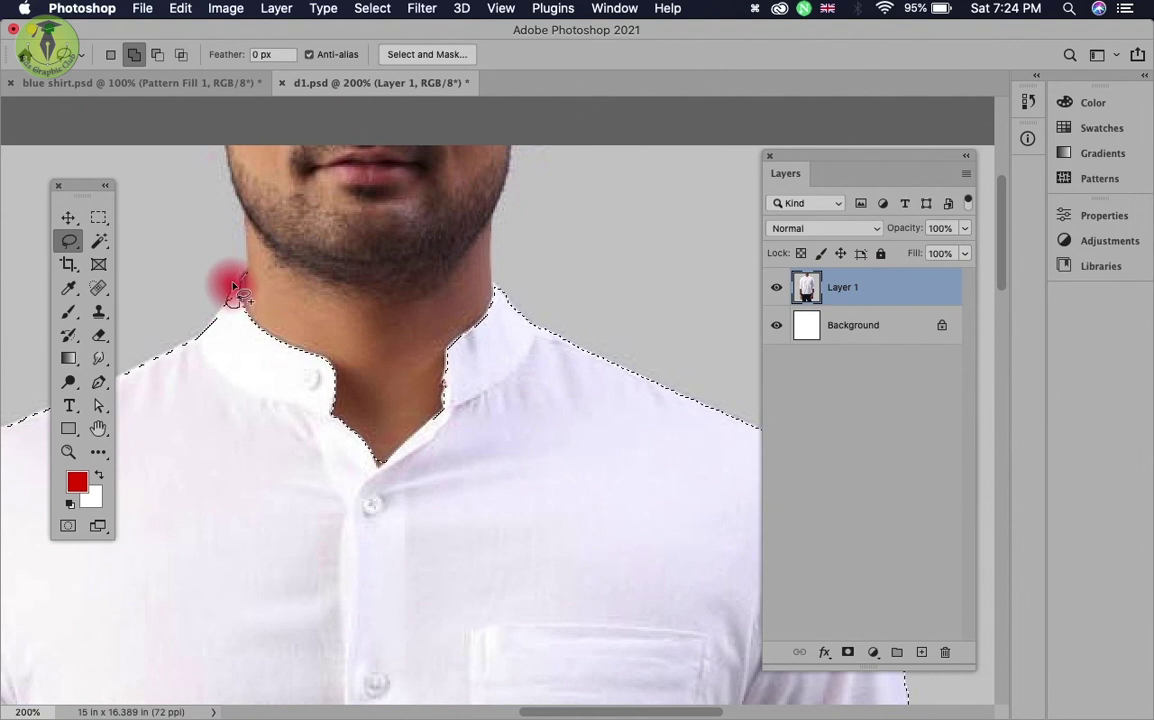
scroll(237, 438, left, 5)
scroll(237, 438, down, 2)
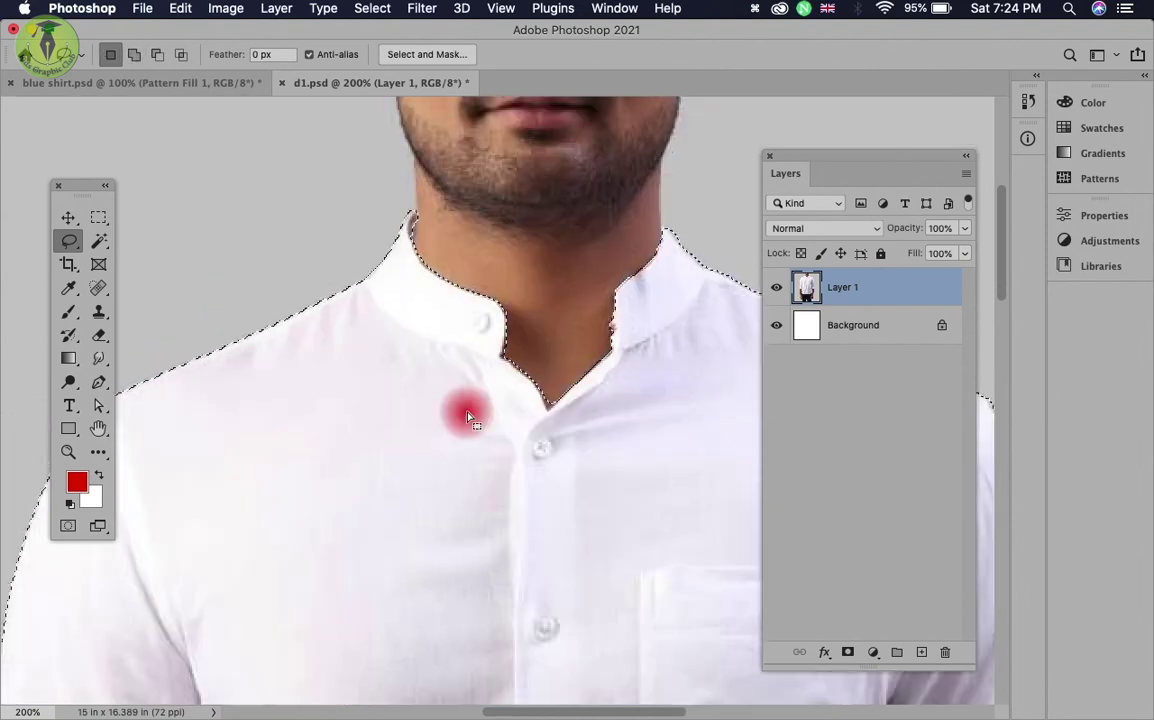
Step: Copy the selected shirt to Layer 2 and check it by toggling Layer 1
key(super+j)
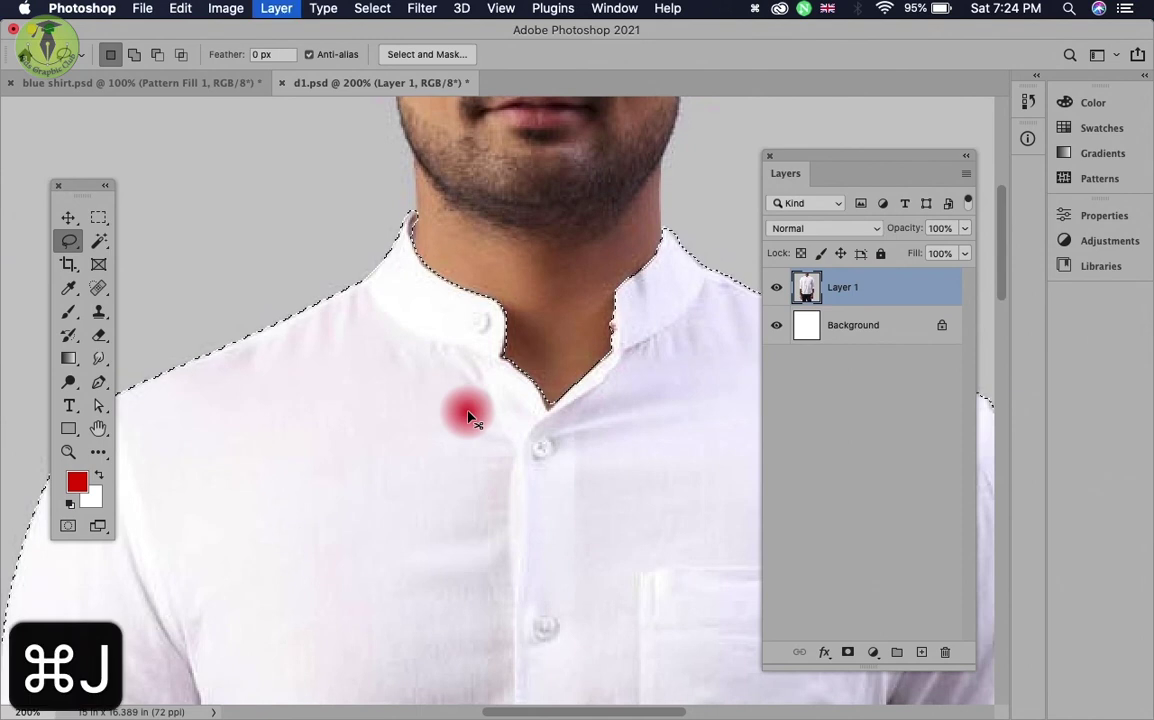
click(777, 326)
click(779, 333)
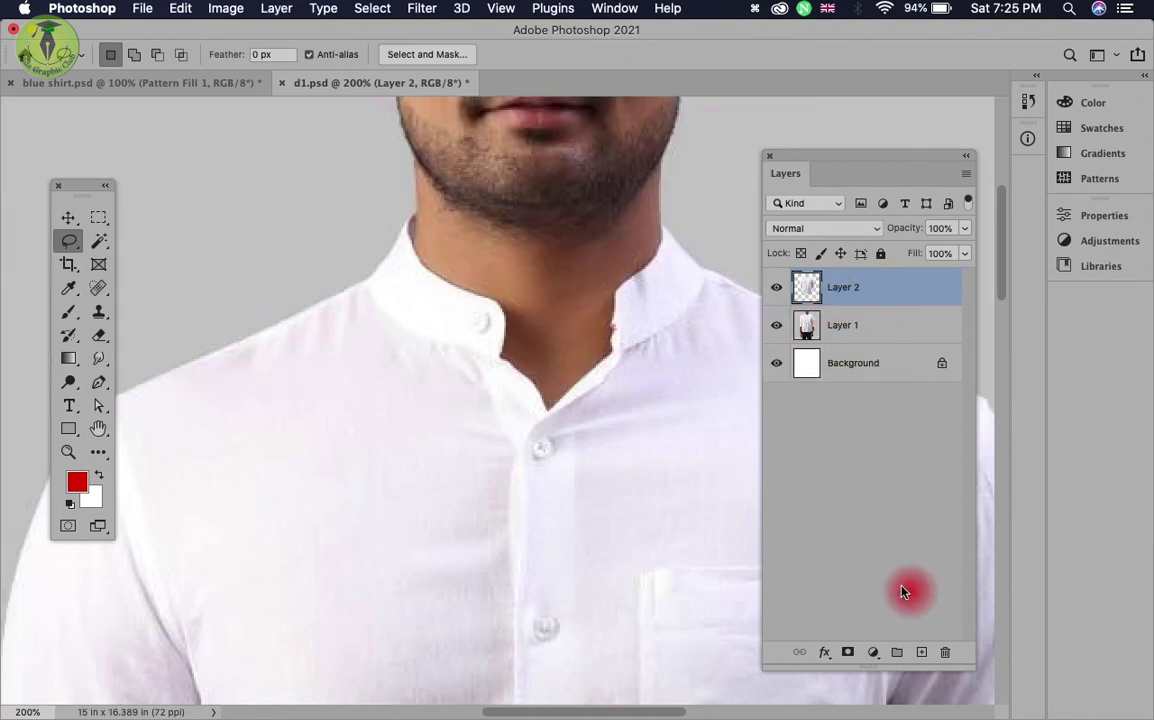
Step: Add a blue #0774e3 Solid Color fill layer
click(874, 656)
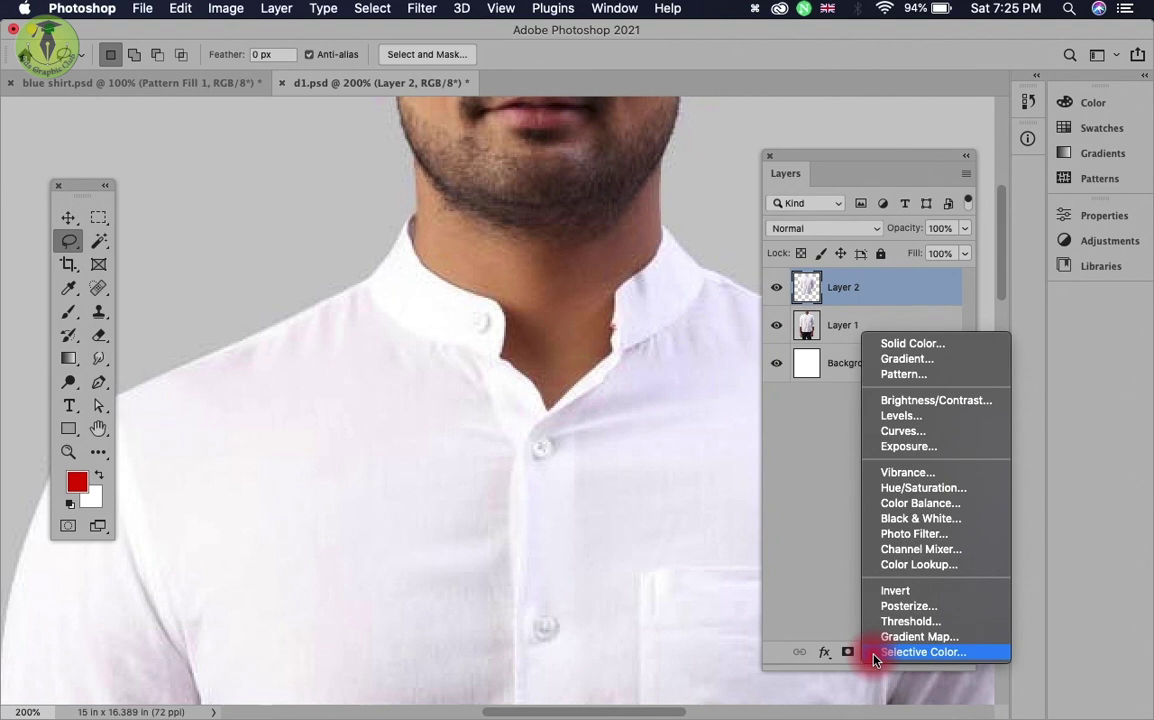
click(910, 345)
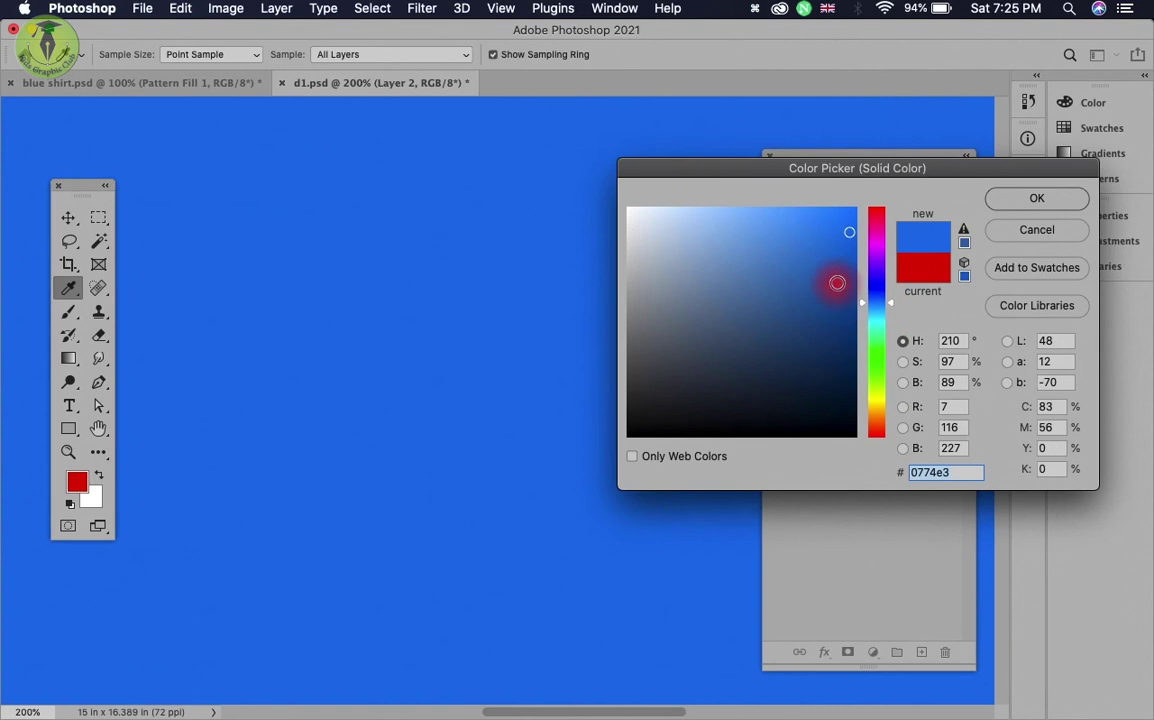
click(1037, 198)
click(900, 298)
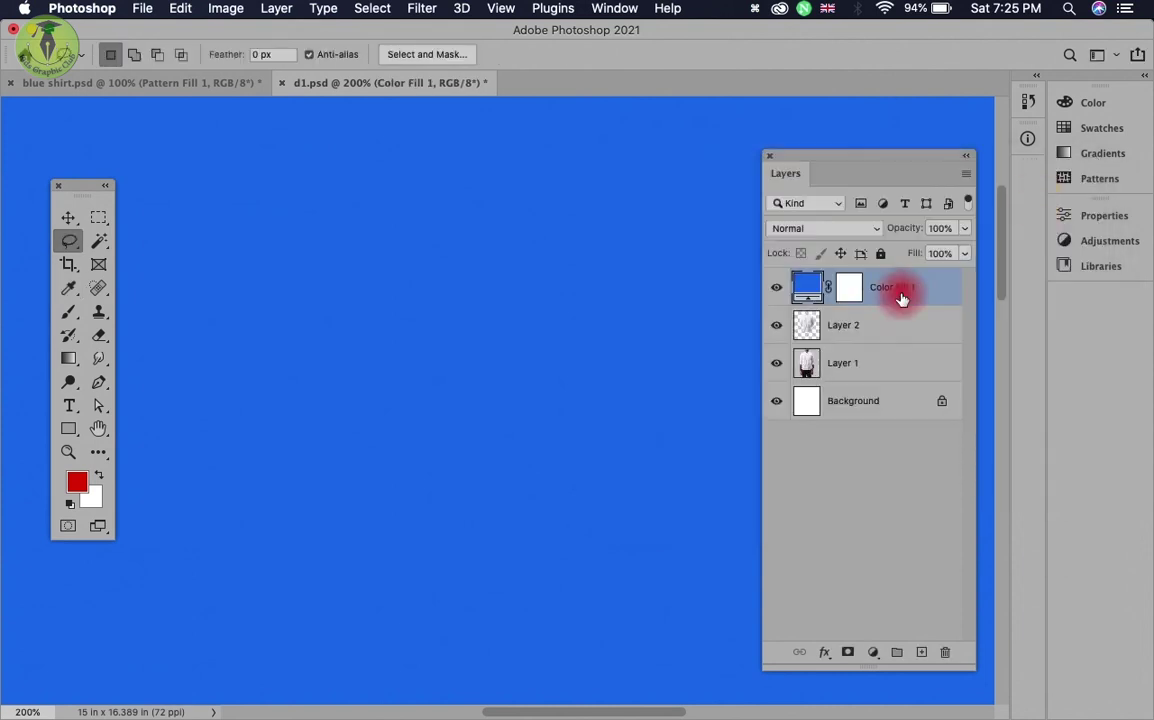
drag(900, 298, 911, 305)
Step: Clip Color Fill 1 to the shirt layer, fit the image to the window, and blend it in Linear Burn
right_click(912, 303)
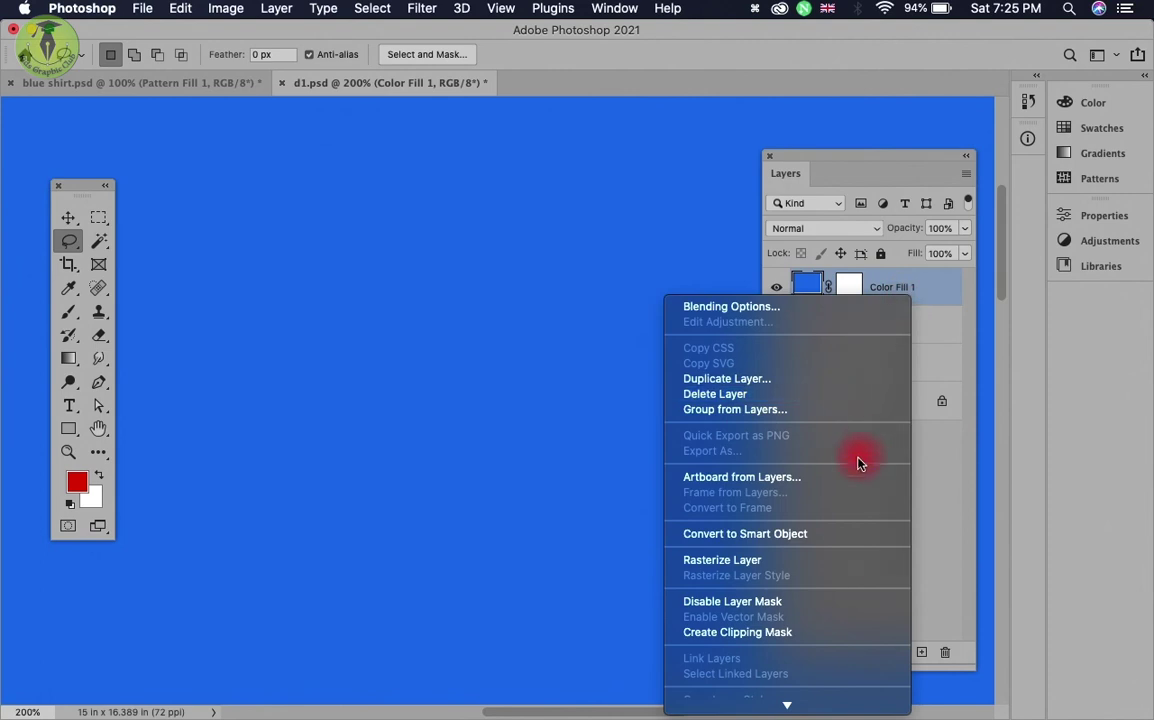
click(821, 632)
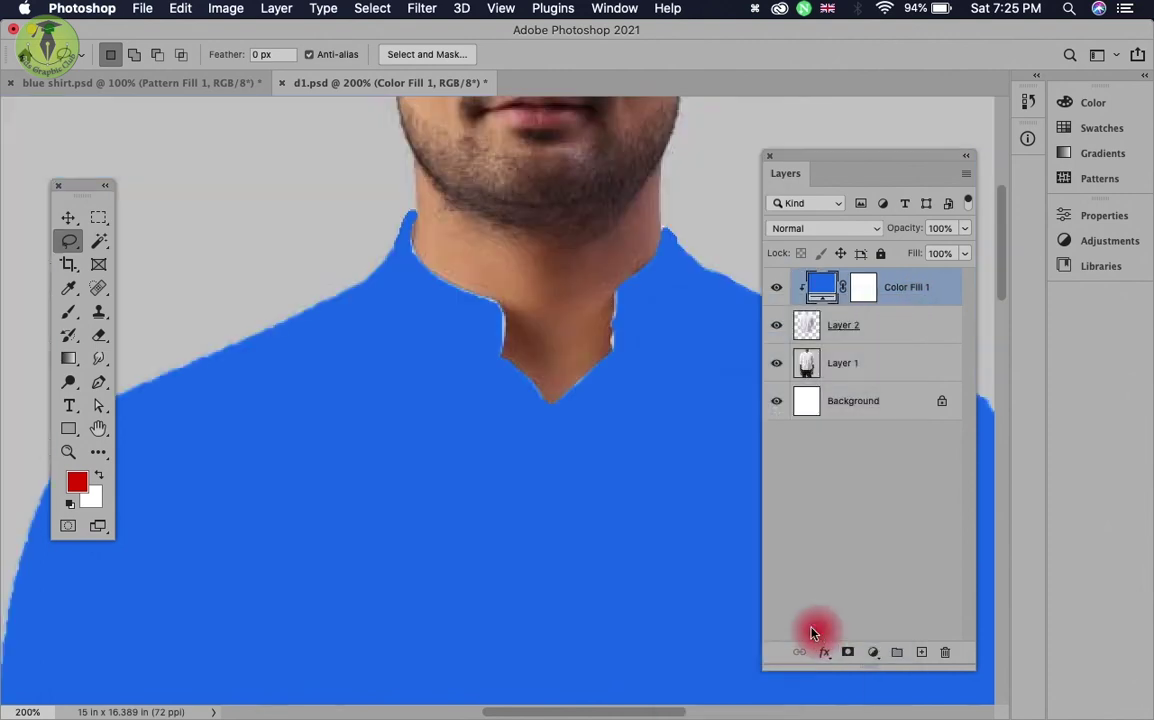
key(super+0)
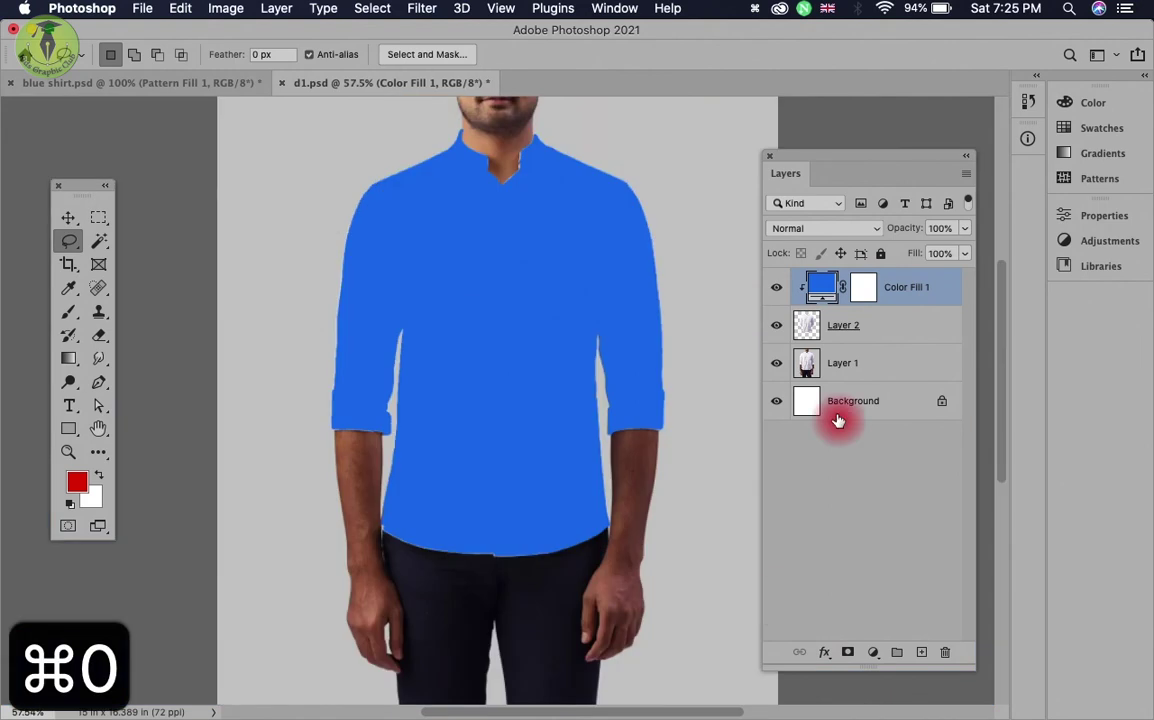
click(820, 231)
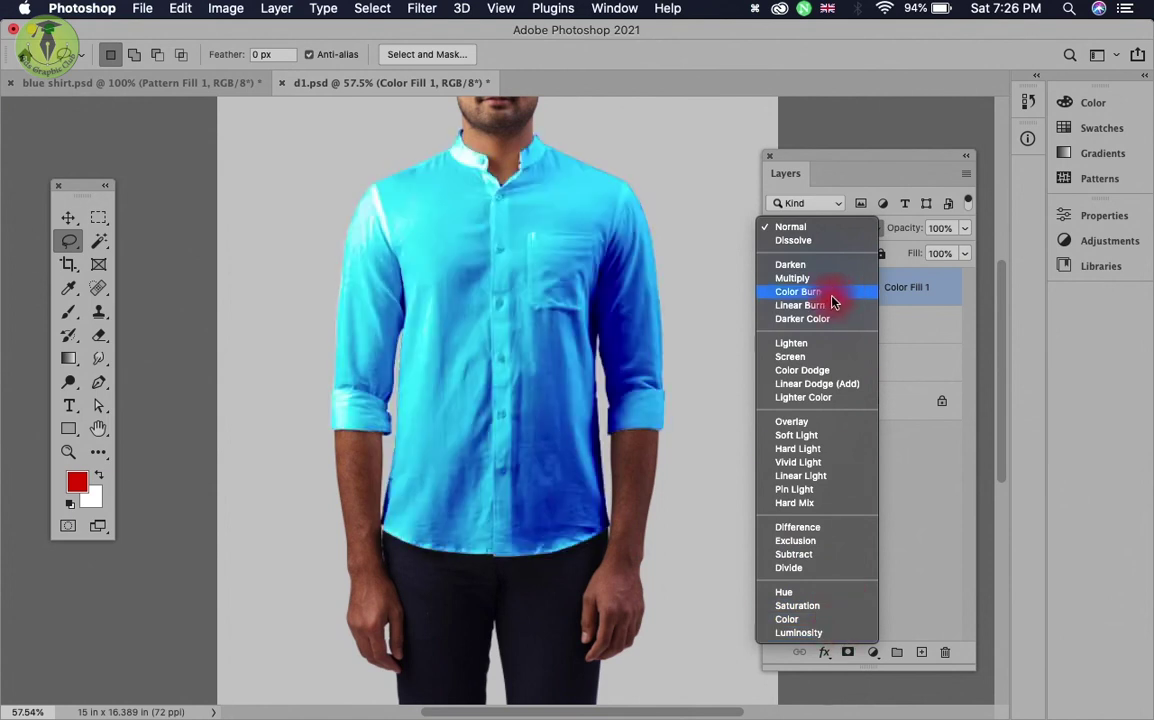
click(830, 305)
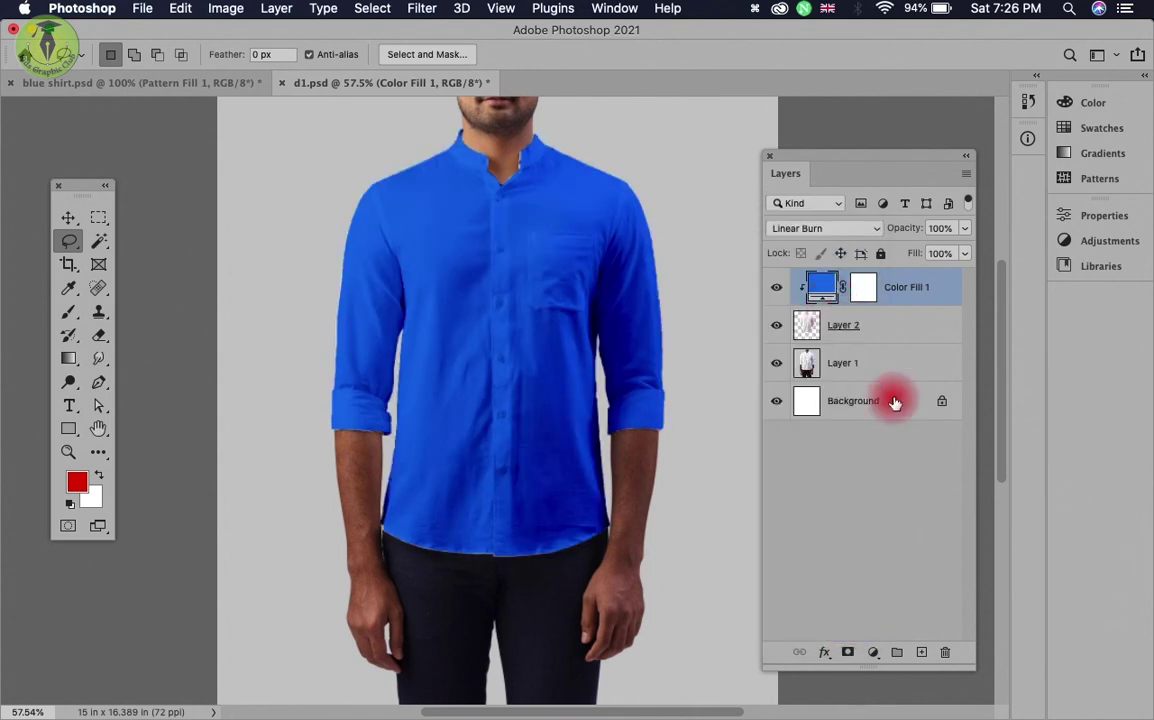
Step: Recolor Color Fill 1 to light purple #9a5aea, then zoom out slightly
double_click(821, 287)
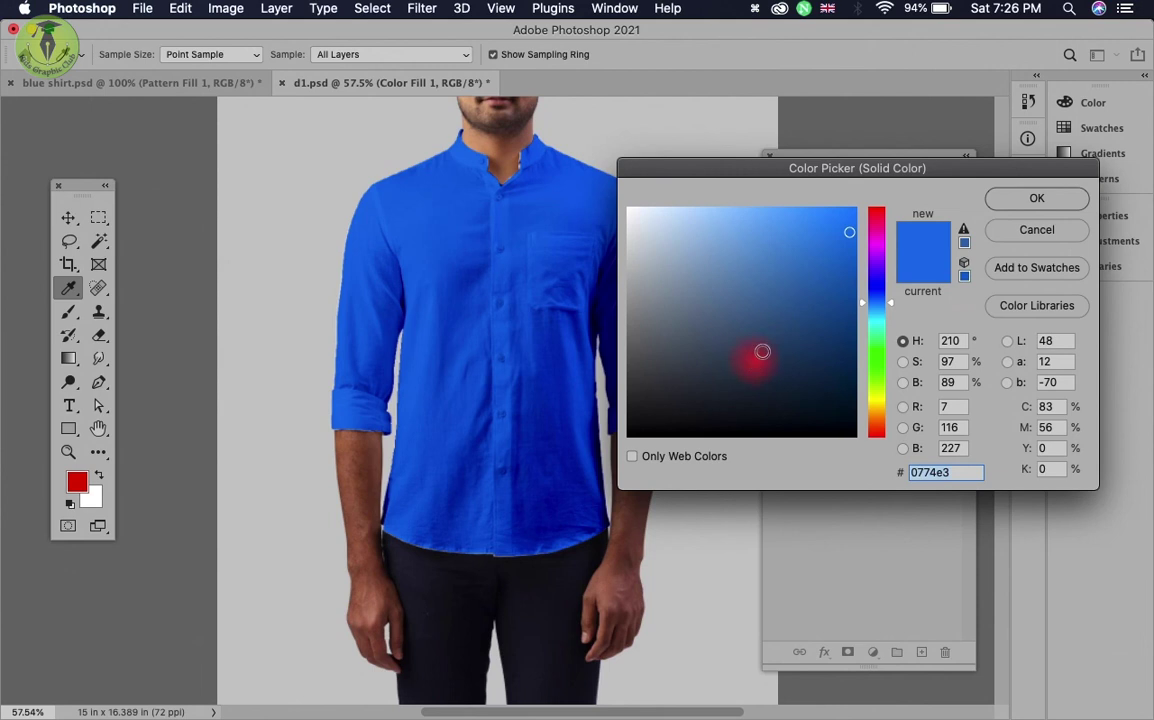
click(765, 245)
click(830, 312)
click(872, 268)
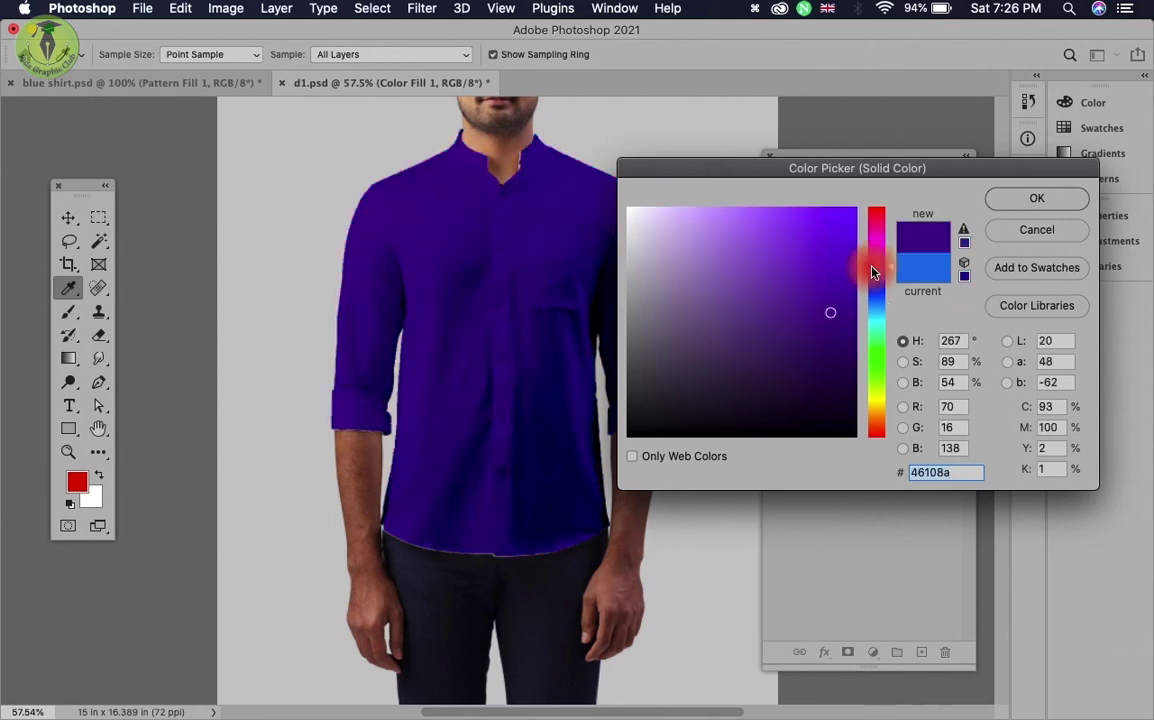
click(768, 226)
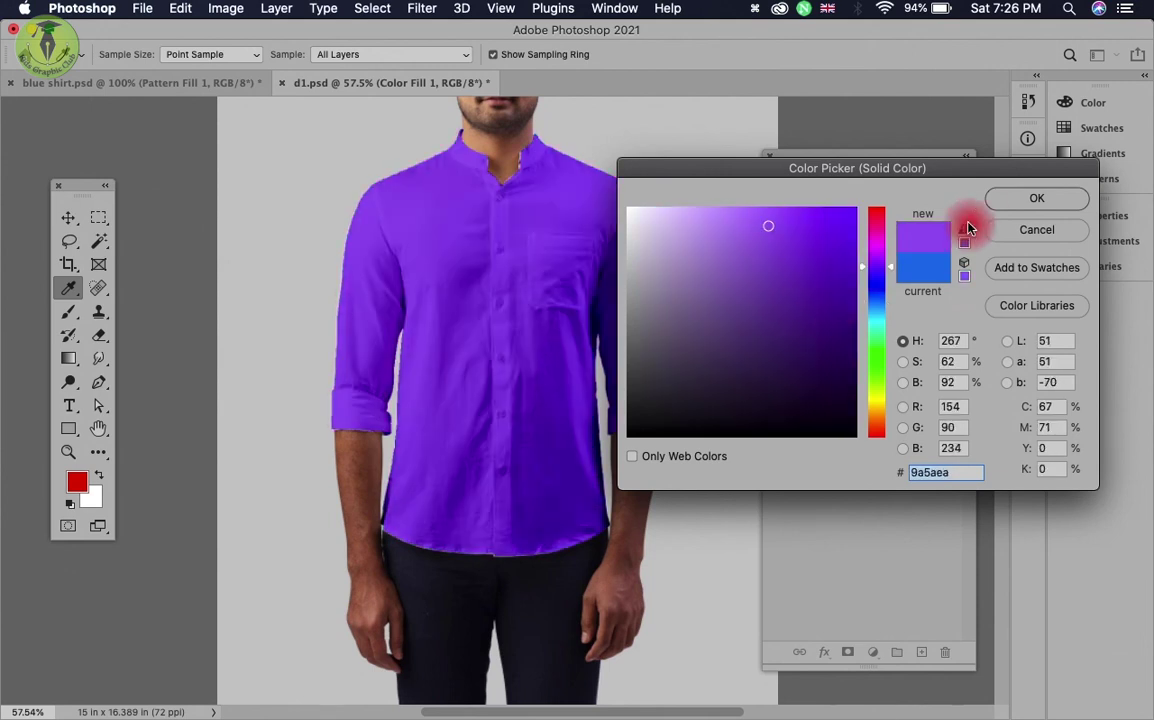
click(1008, 197)
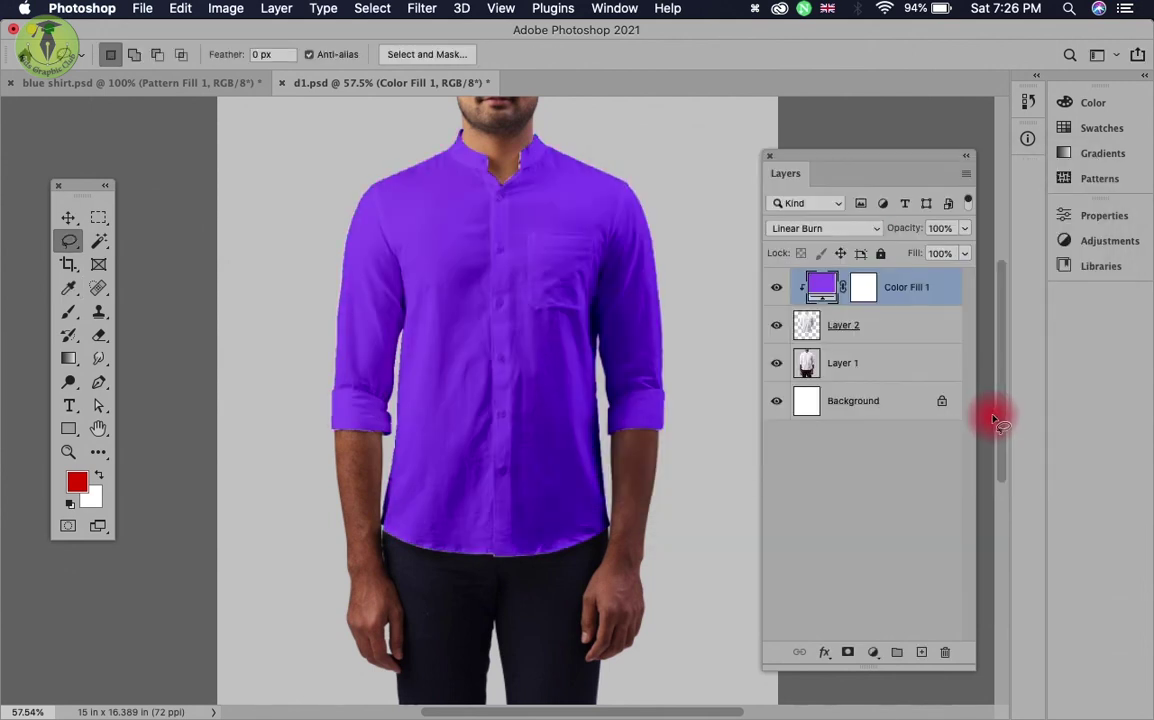
key(super+minus)
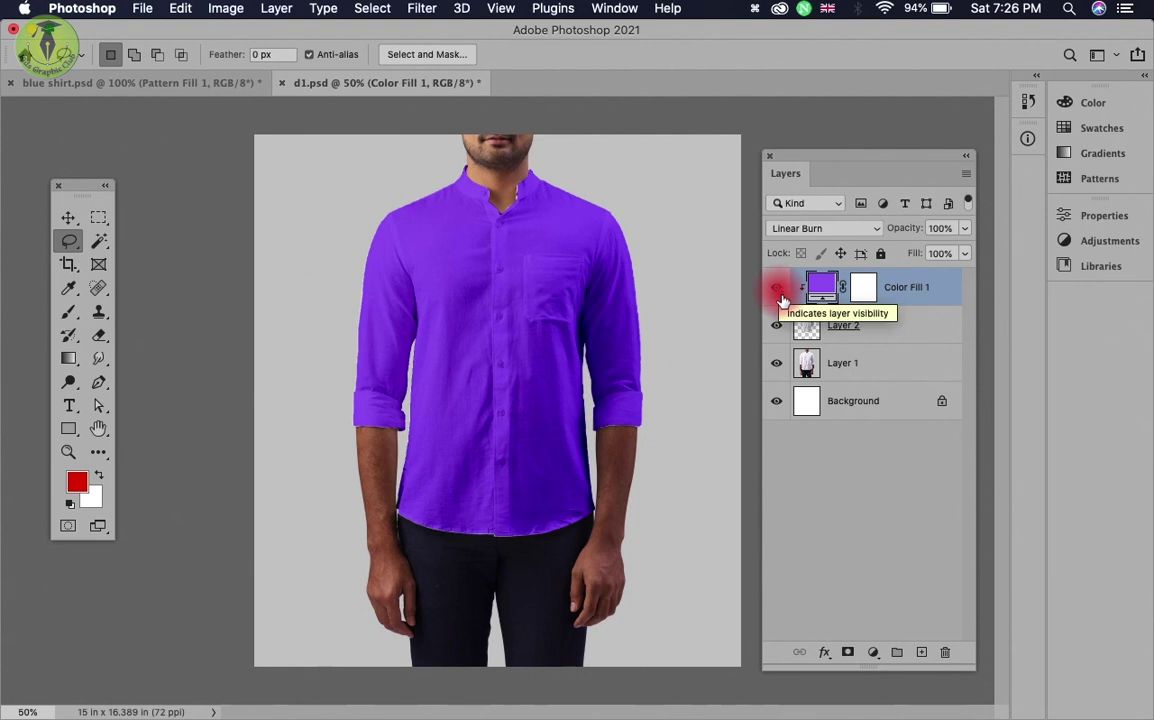
Step: Add a Pattern Fill layer using the fourth pattern at 12% scale and 30.12°, clipped to Color Fill 1
click(873, 652)
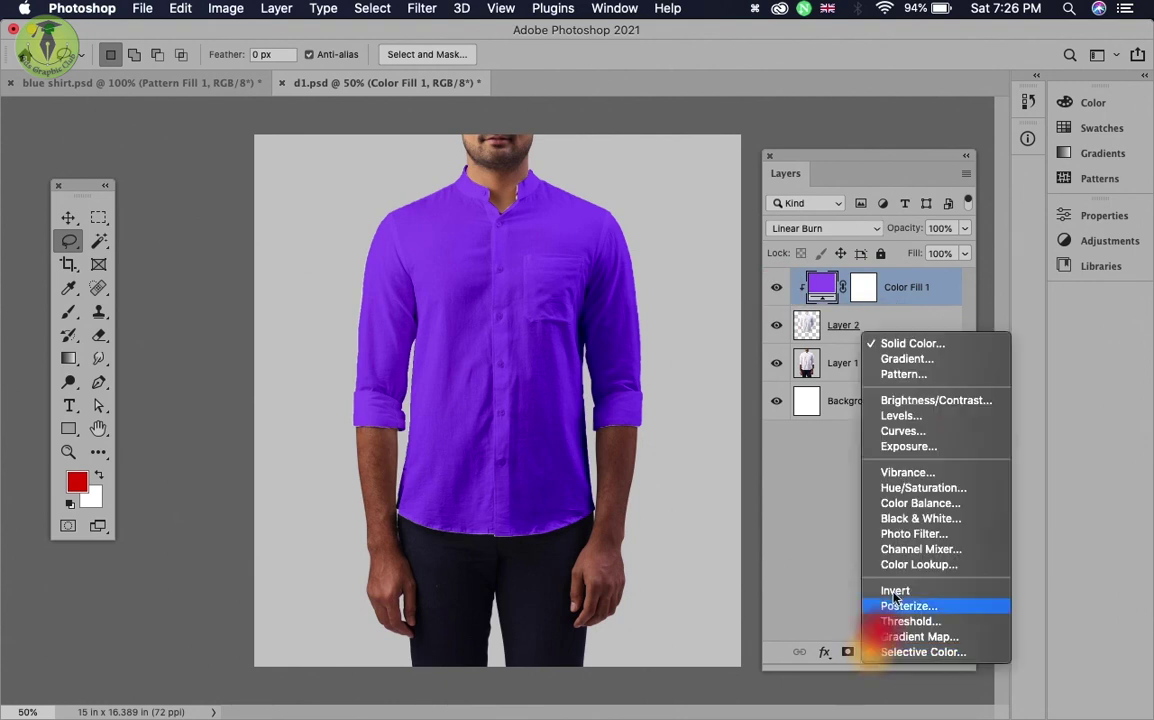
click(910, 376)
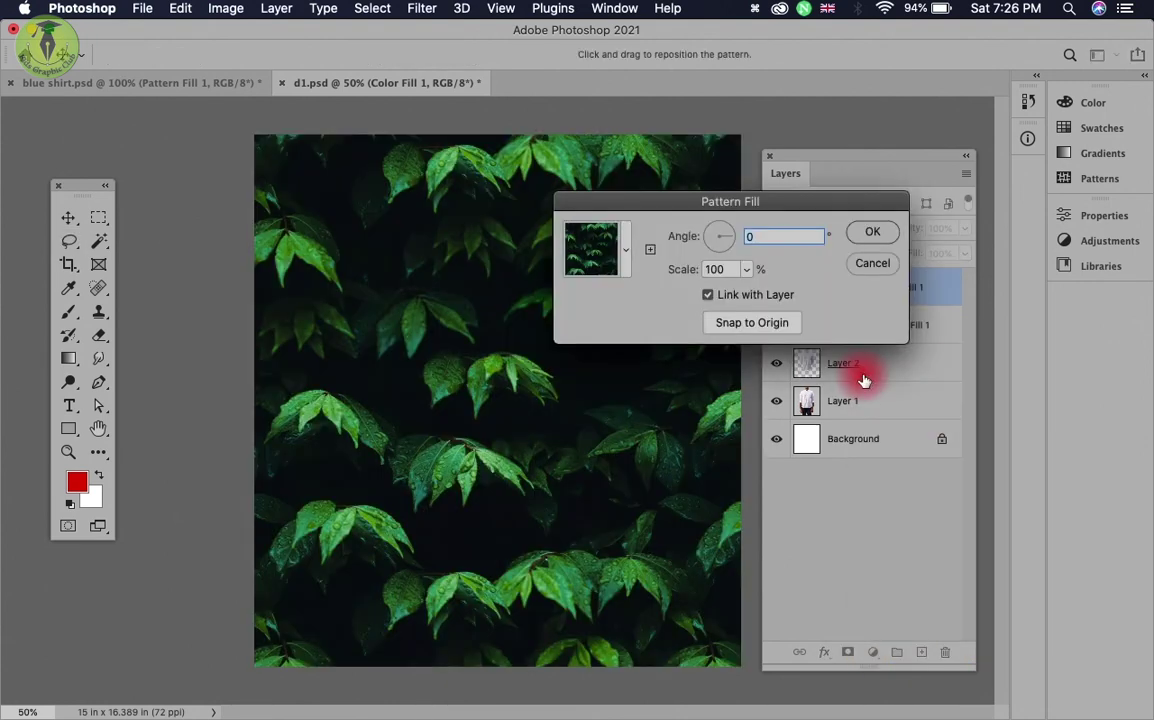
click(631, 260)
click(590, 360)
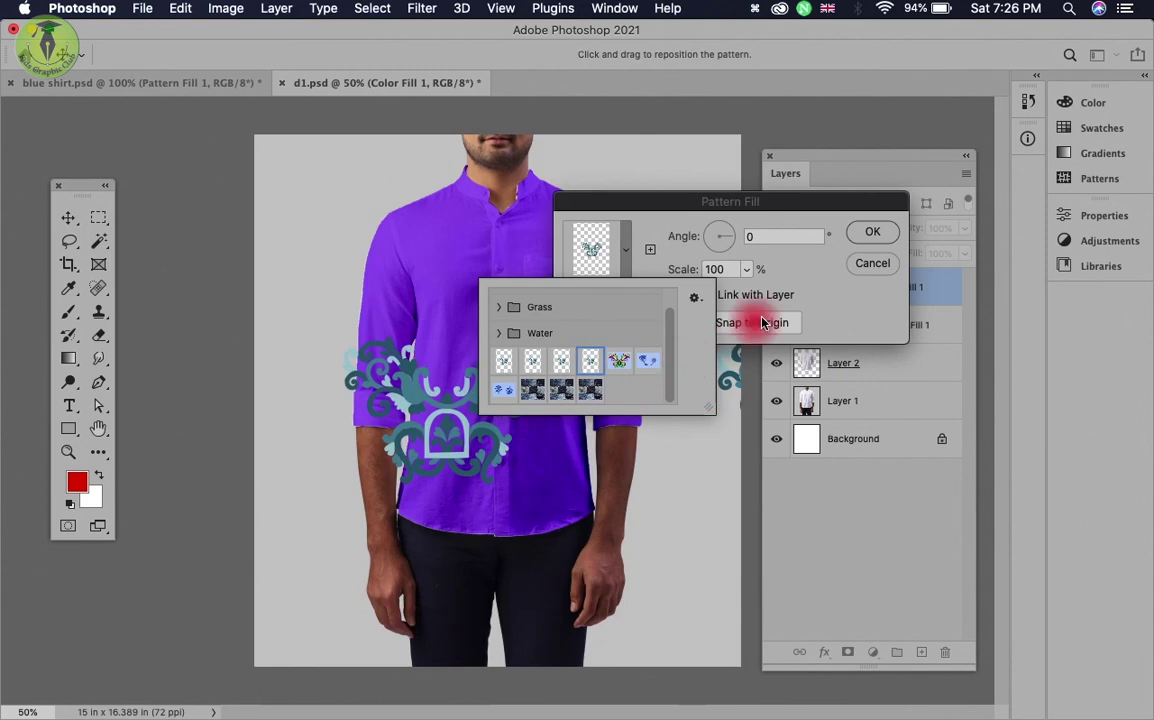
click(838, 320)
click(746, 269)
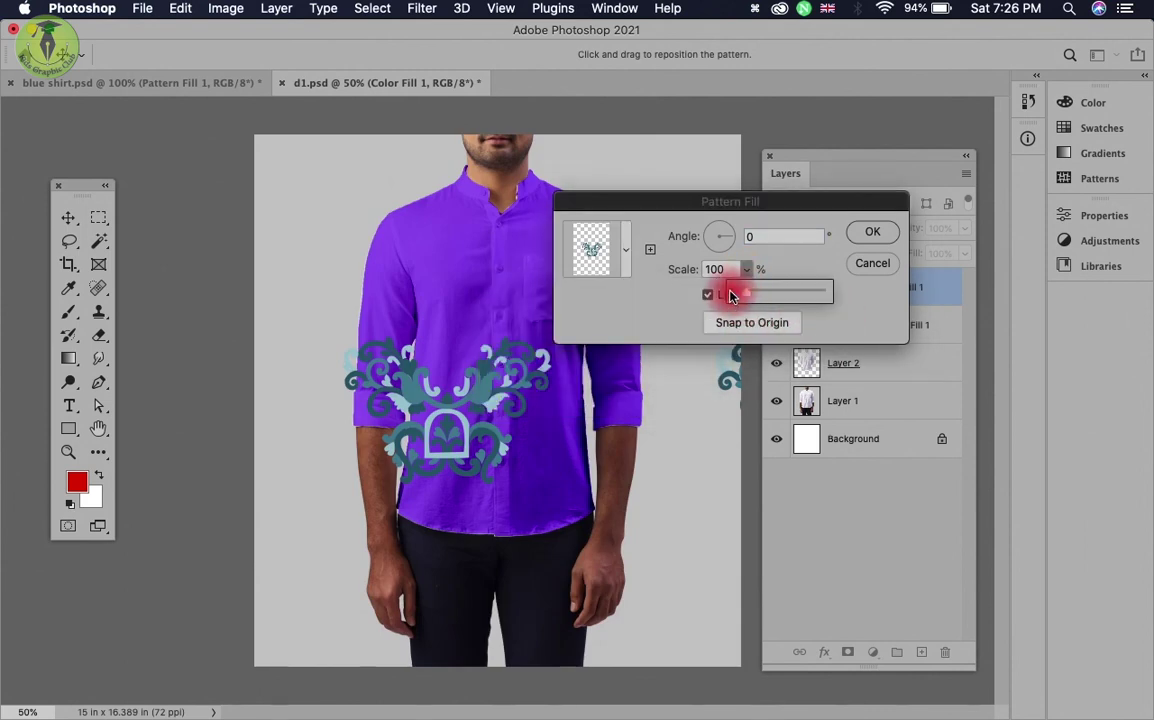
drag(738, 298, 736, 301)
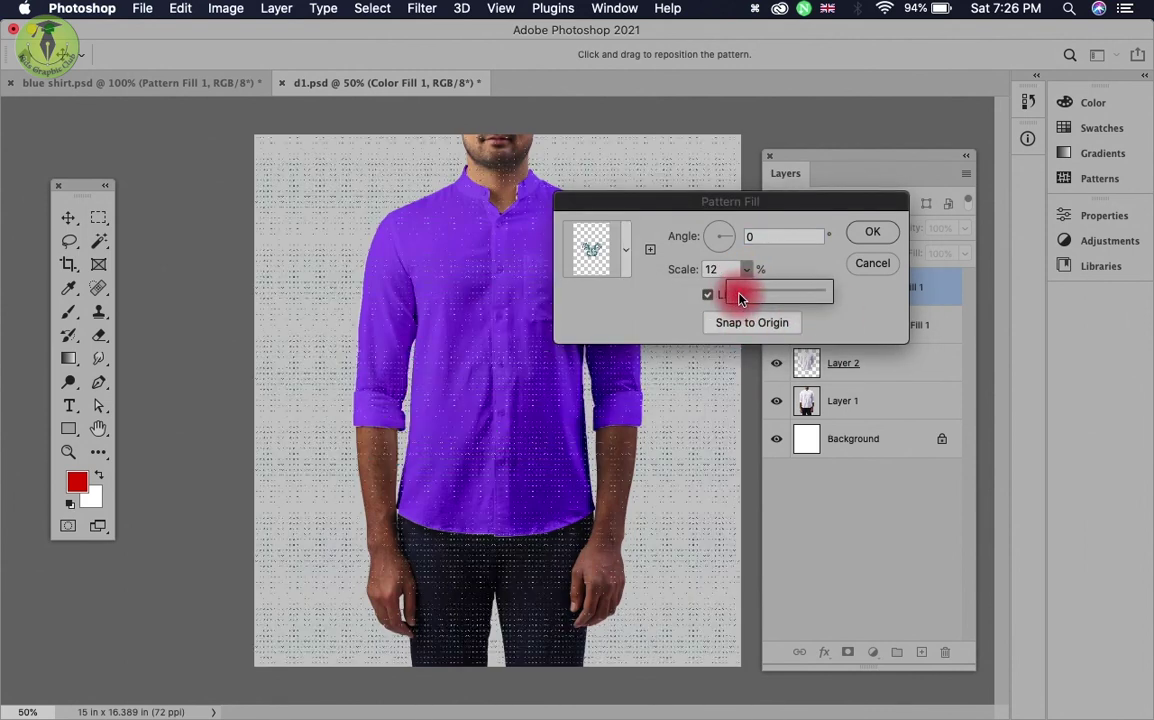
click(727, 231)
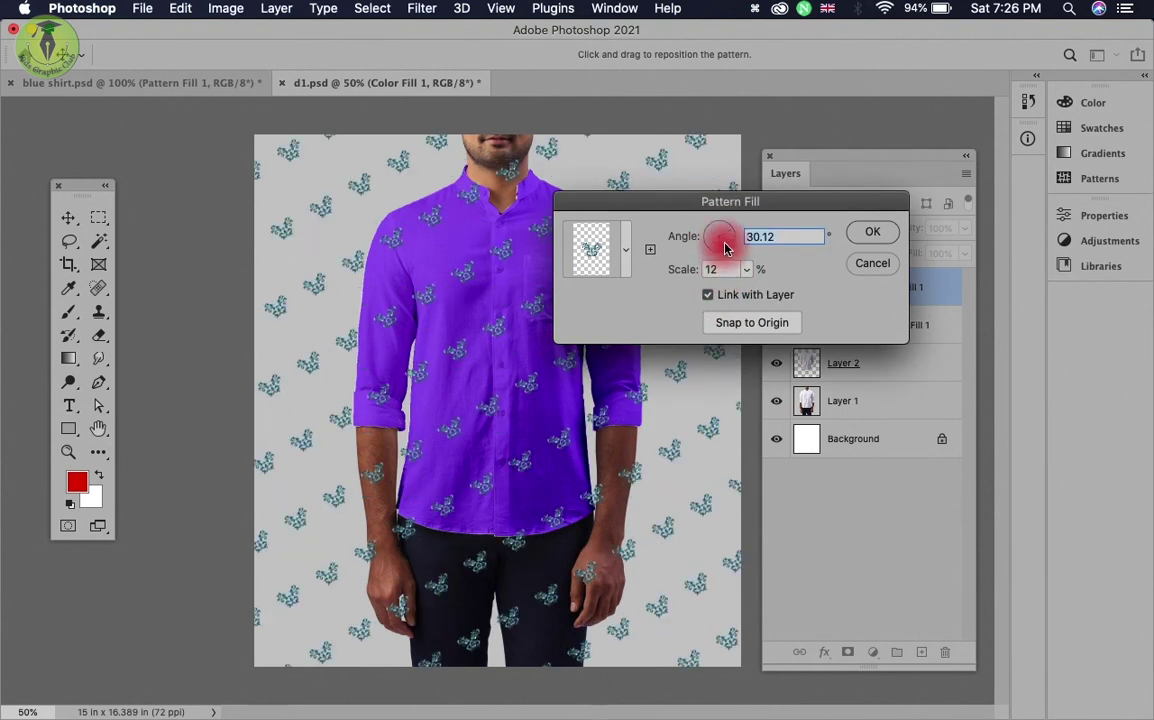
click(869, 235)
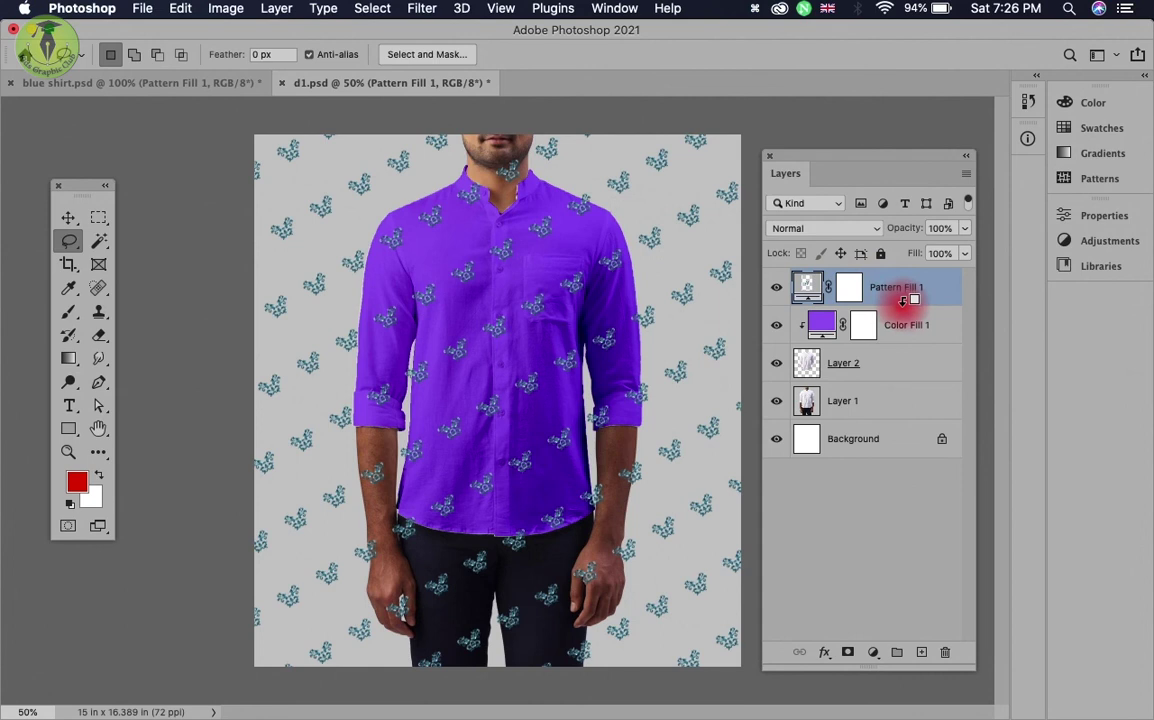
alt+click(902, 302)
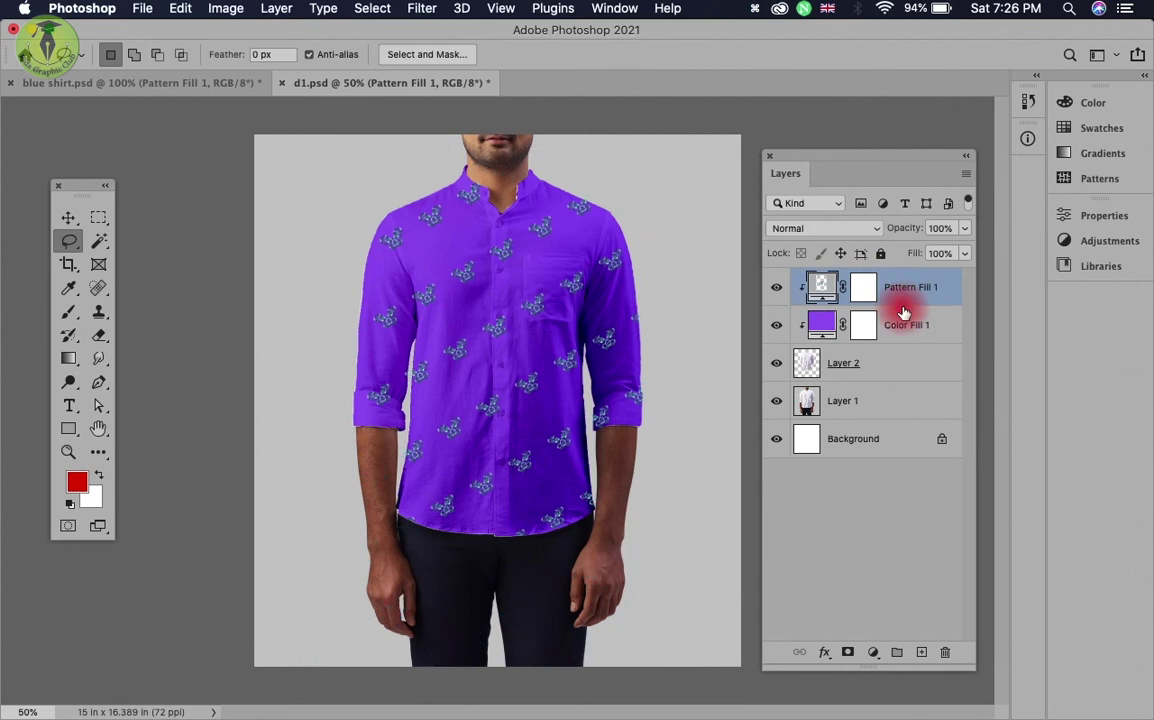
Step: Set Pattern Fill 1 to Luminosity blending and rescale its pattern to 9% at 21.98°
click(820, 228)
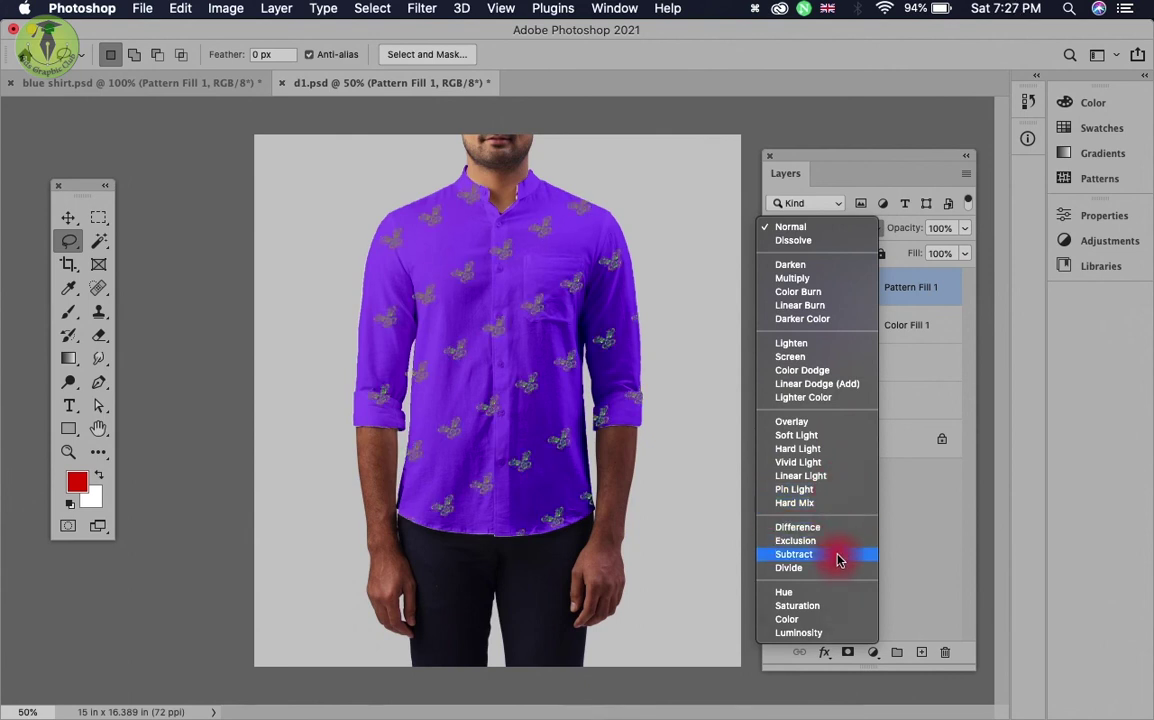
click(845, 633)
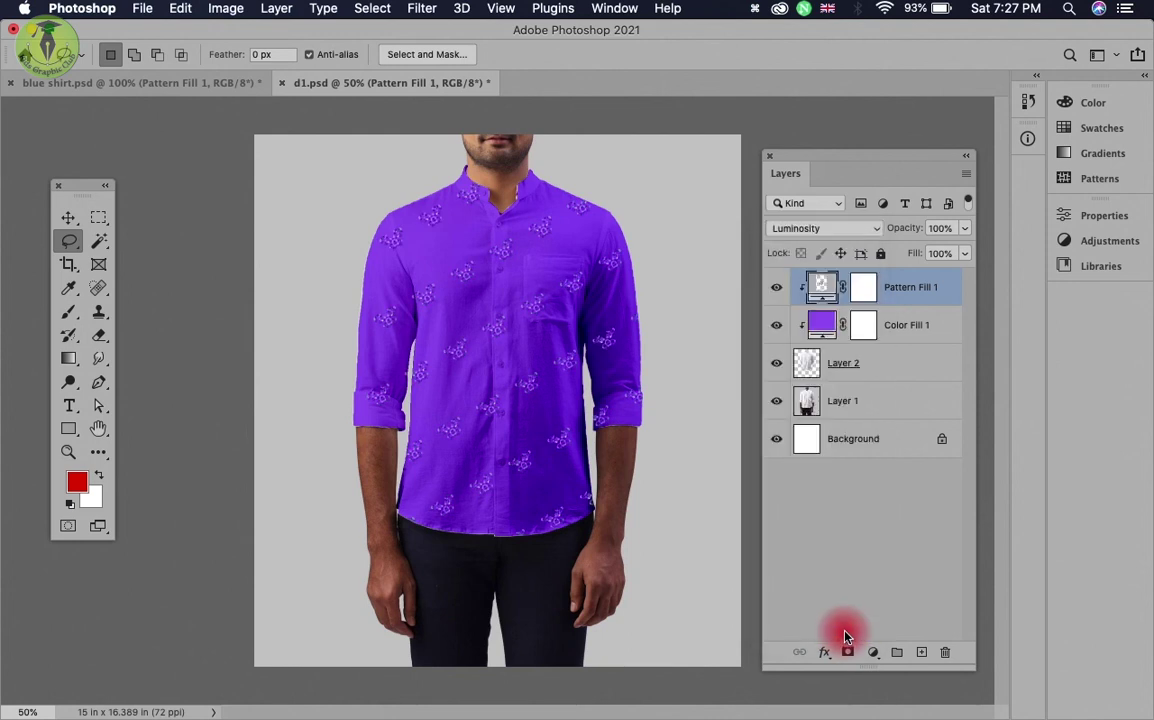
double_click(822, 293)
mouse_move(683, 237)
mouse_down()
mouse_move(831, 254)
mouse_move(849, 283)
mouse_up()
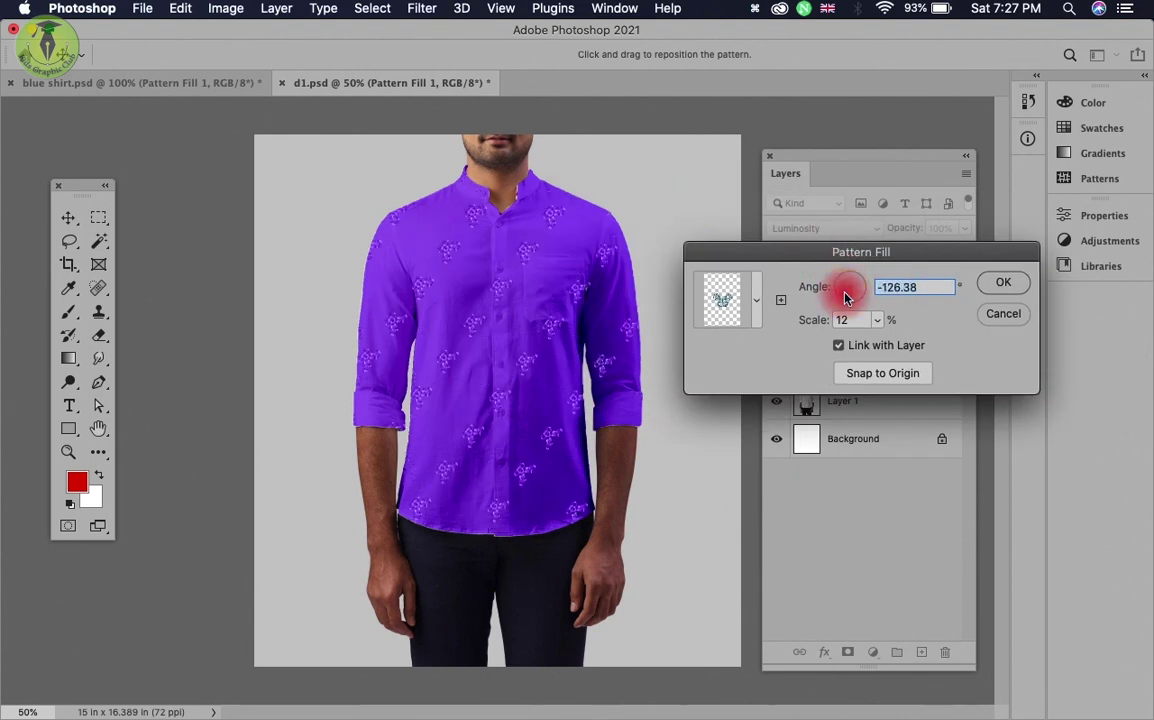
drag(845, 296, 859, 289)
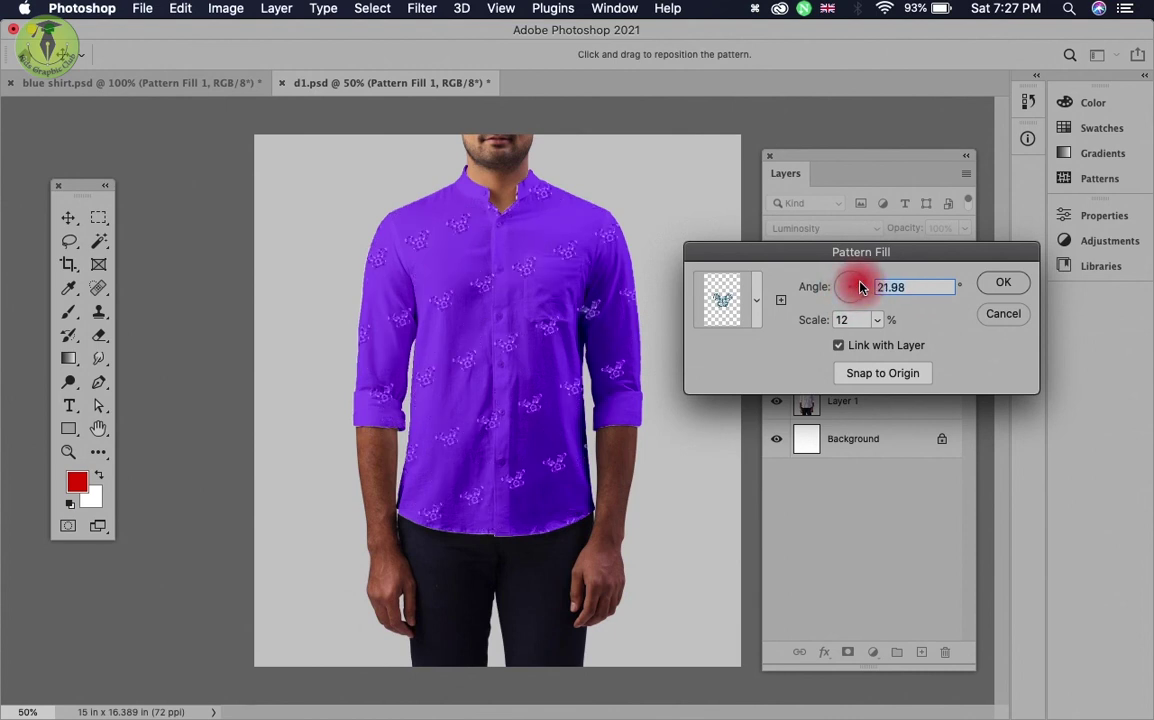
double_click(848, 319)
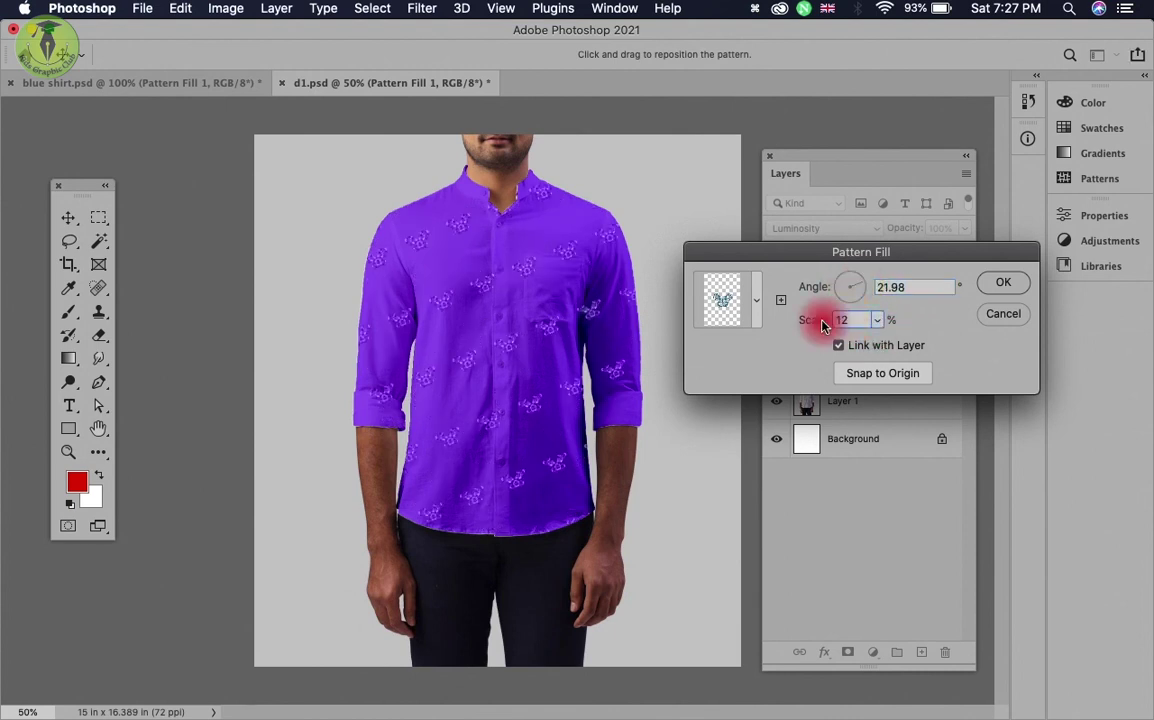
text(9)
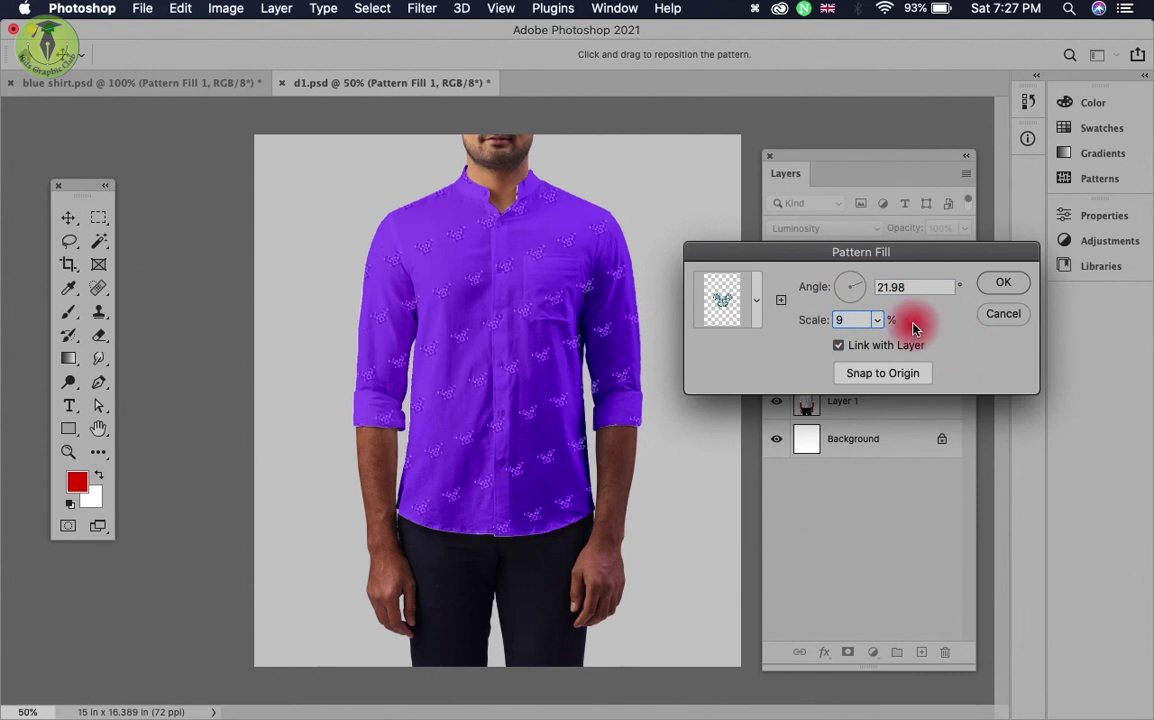
click(995, 284)
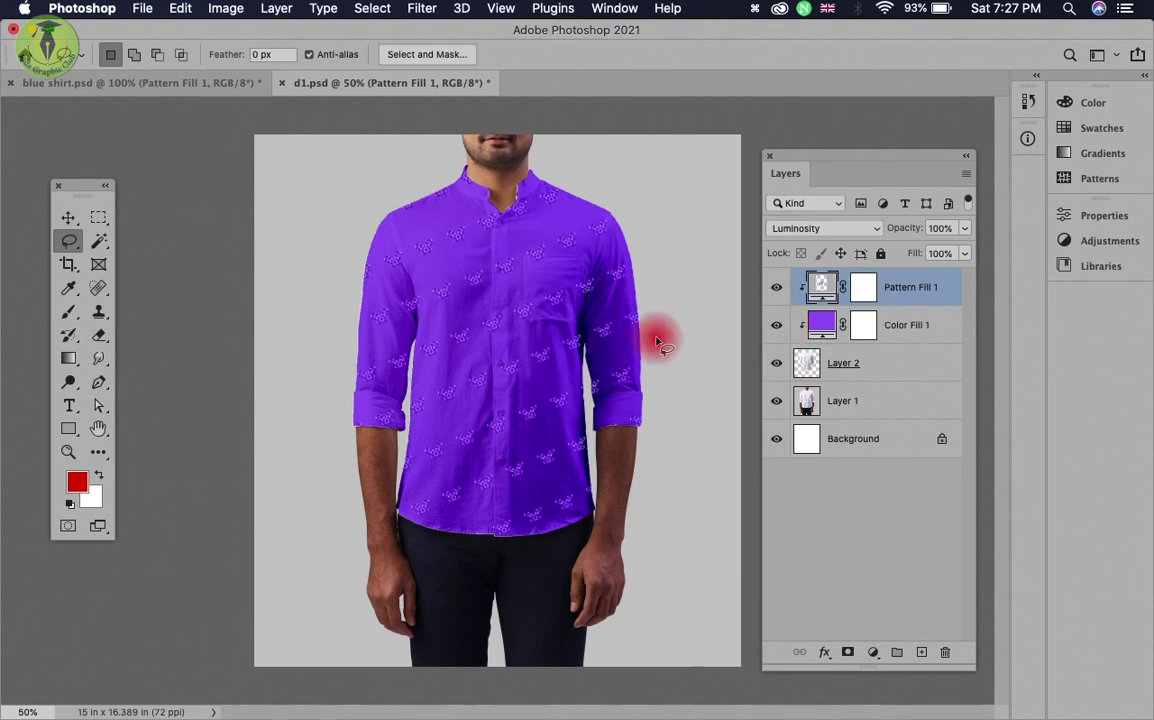
Step: Check Layer 2 and Layer 1 by toggling their visibility, then start a new Gradient Fill layer
click(776, 364)
click(776, 364)
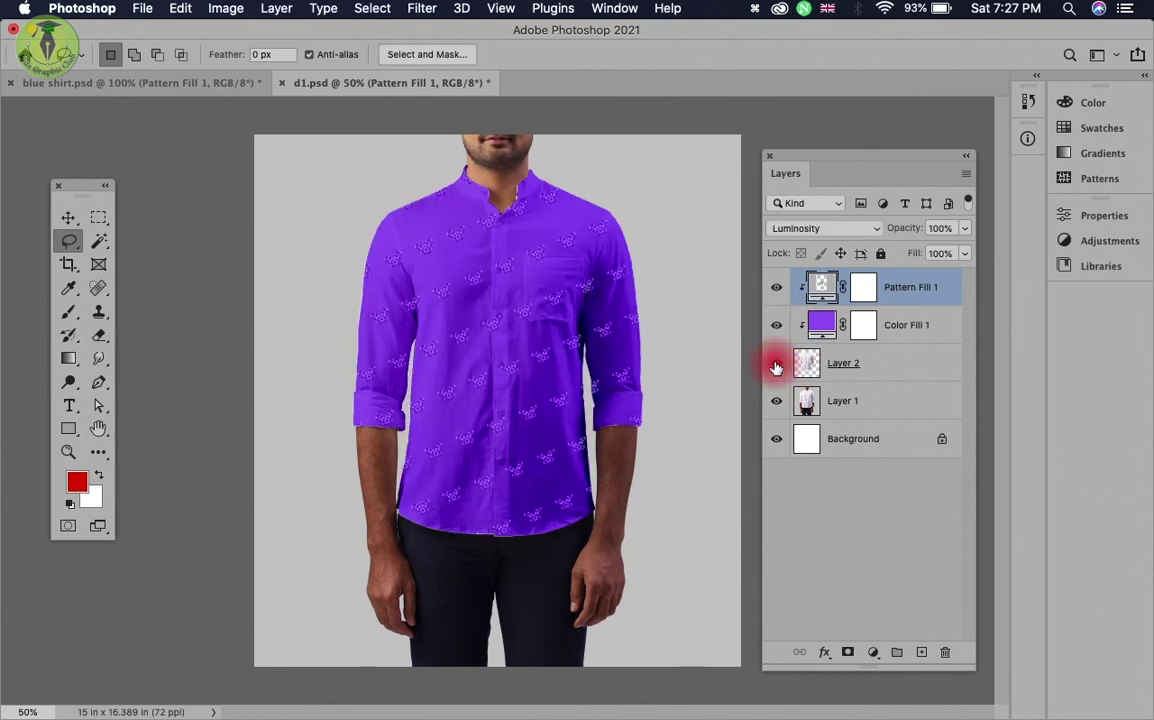
click(777, 401)
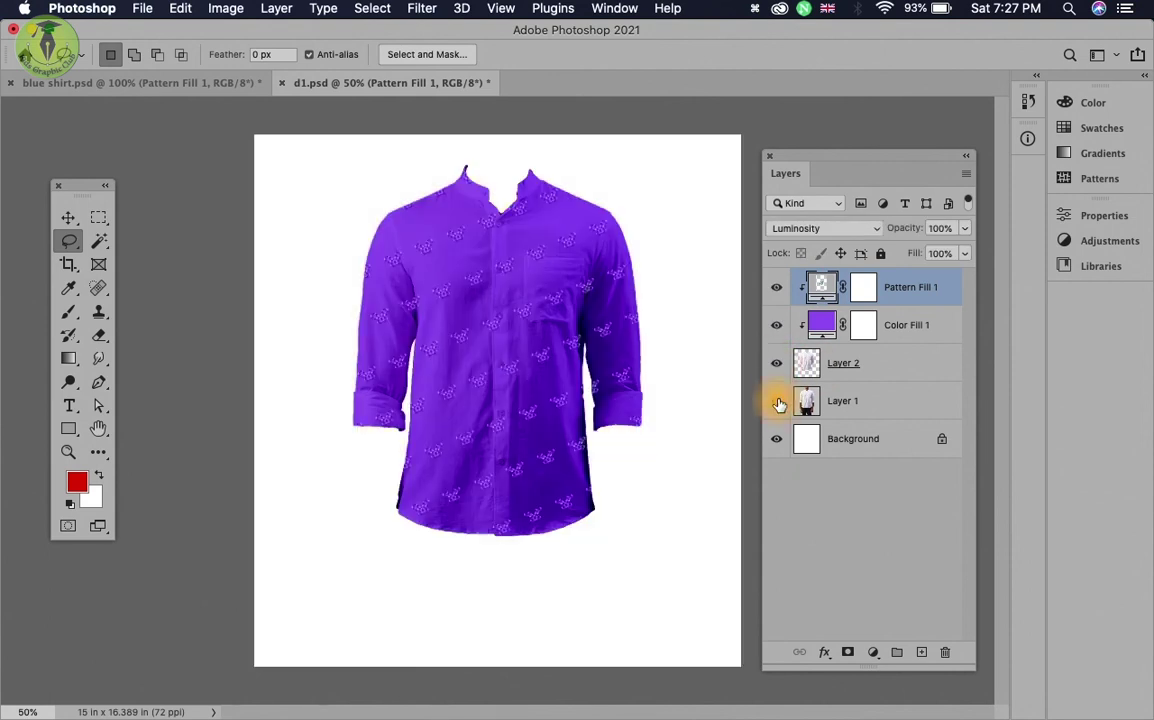
click(777, 401)
click(871, 652)
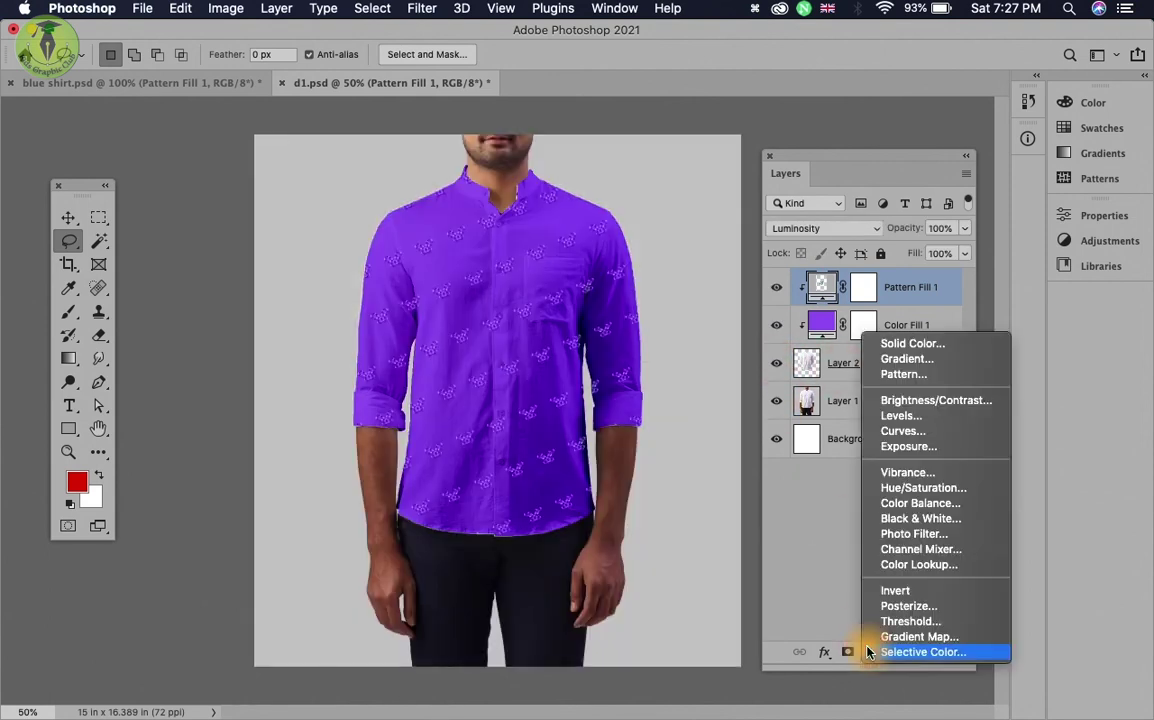
click(930, 360)
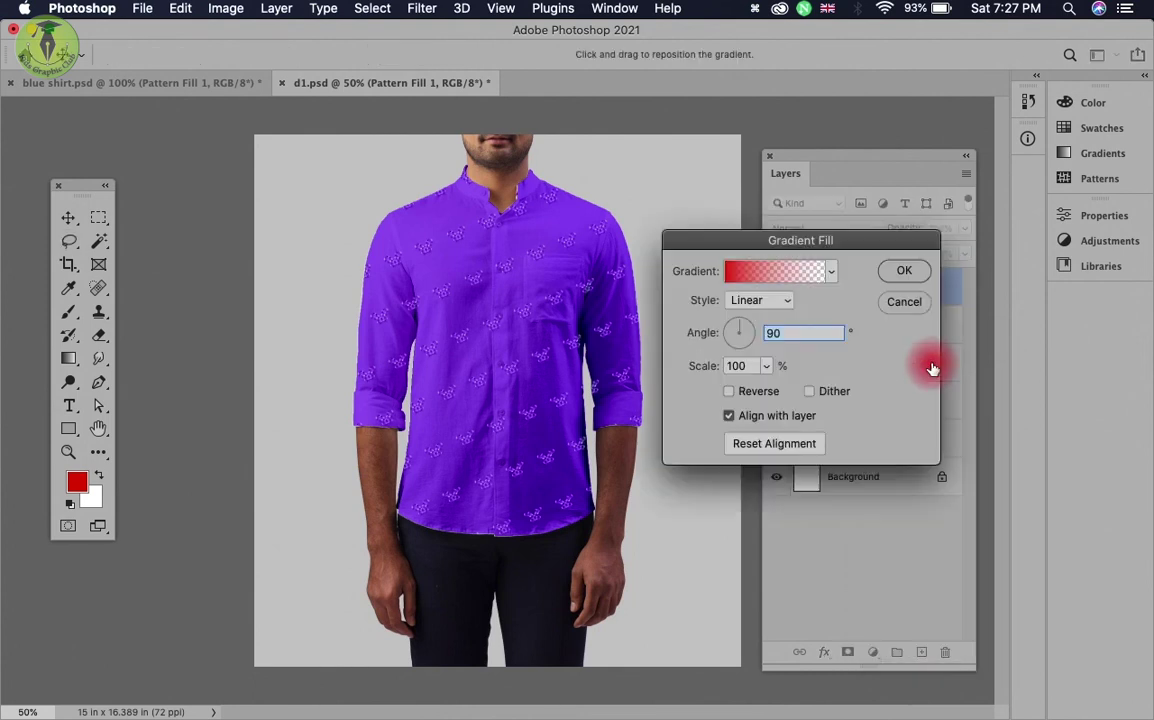
Step: Create a magenta-to-yellow gradient fill layer clipped to the shirt fills
click(833, 275)
click(780, 386)
click(904, 270)
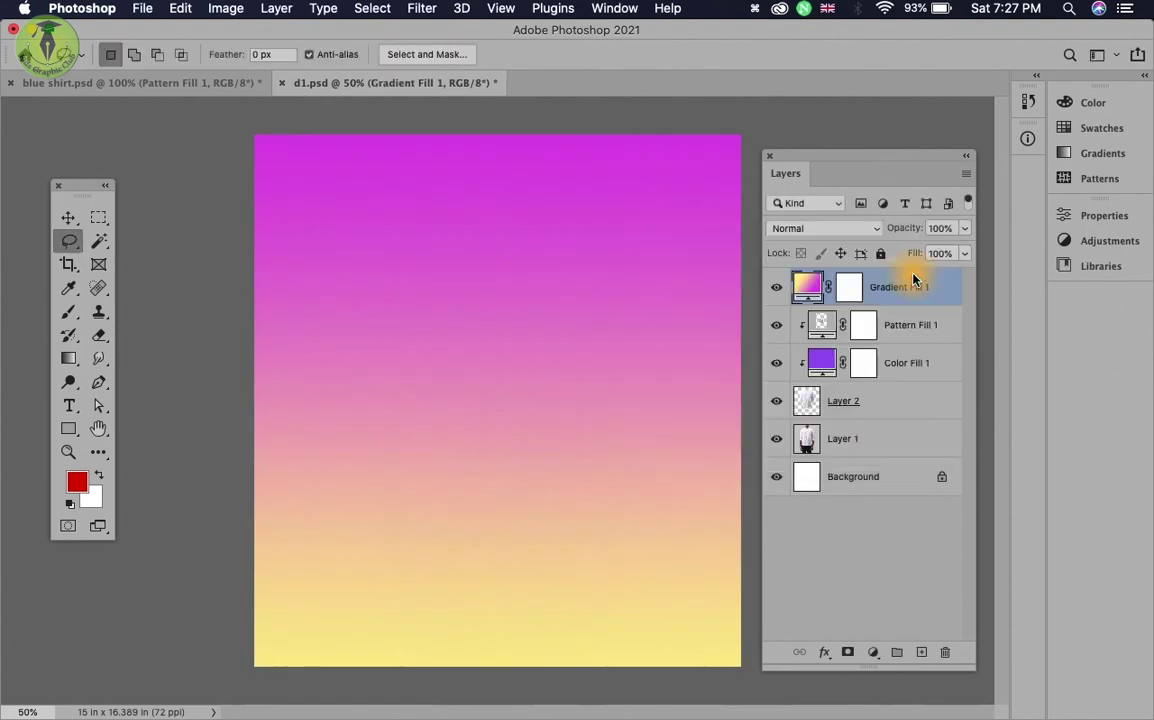
drag(913, 280, 897, 314)
scroll(897, 318, up, 1)
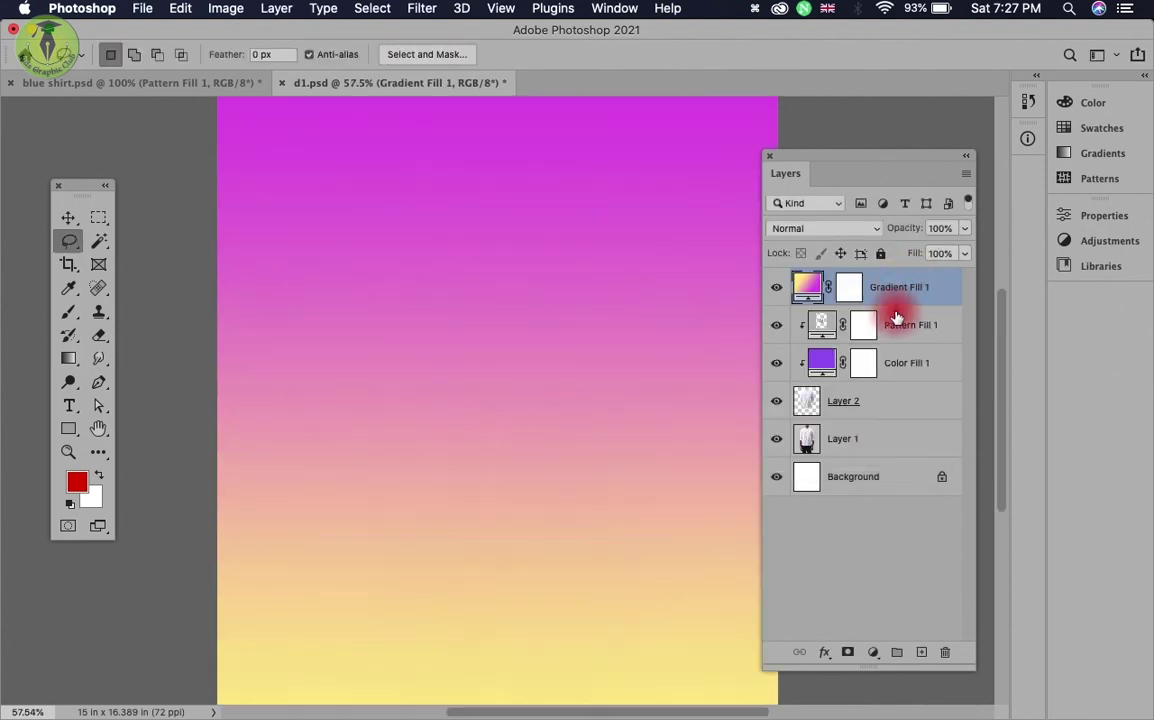
alt+click(893, 314)
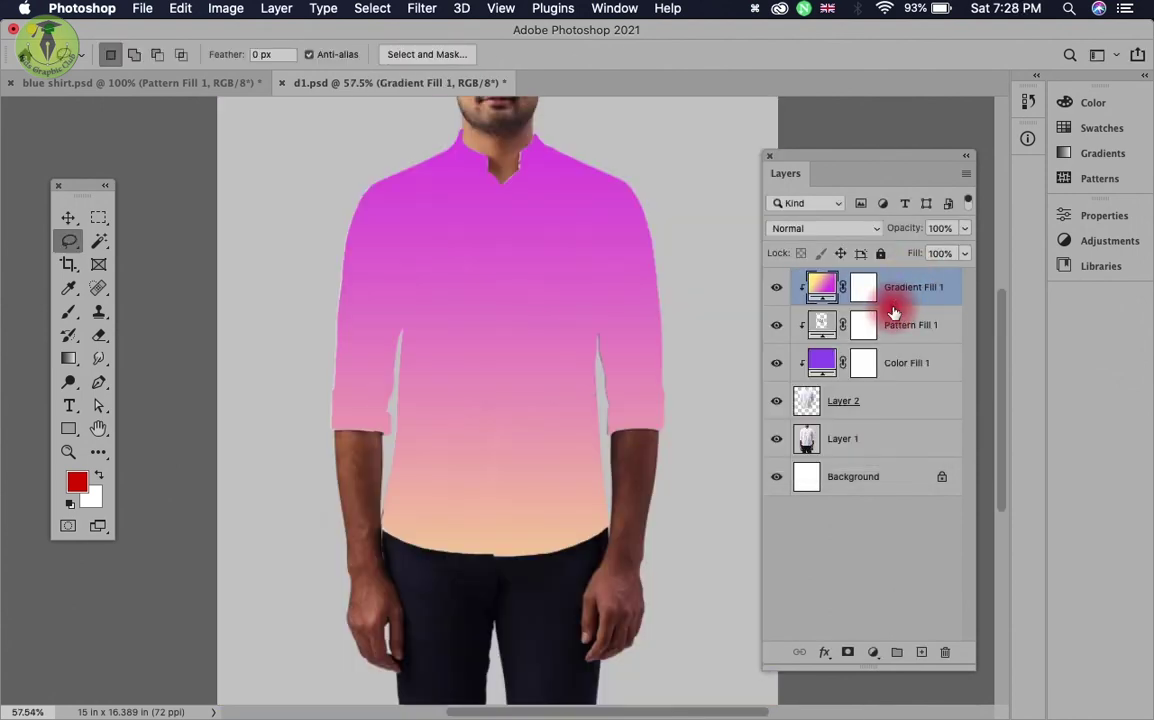
Step: Set Gradient Fill 1 to Color Burn and compare the shirt with it hidden and shown
click(822, 229)
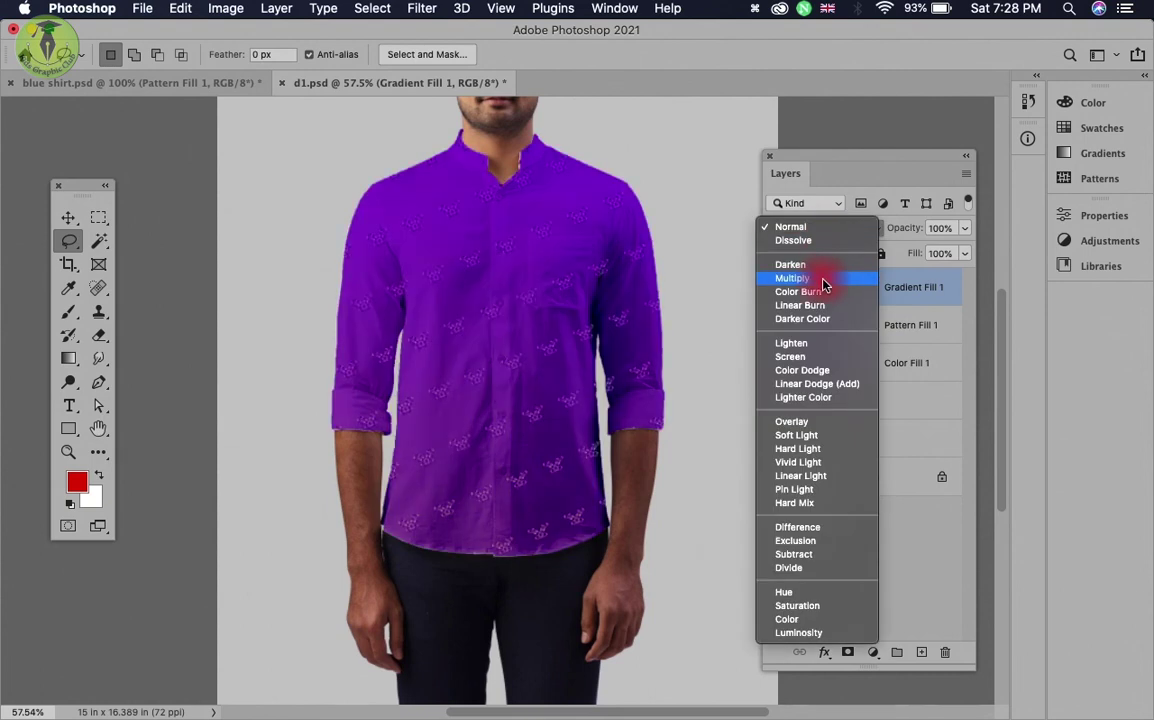
click(819, 291)
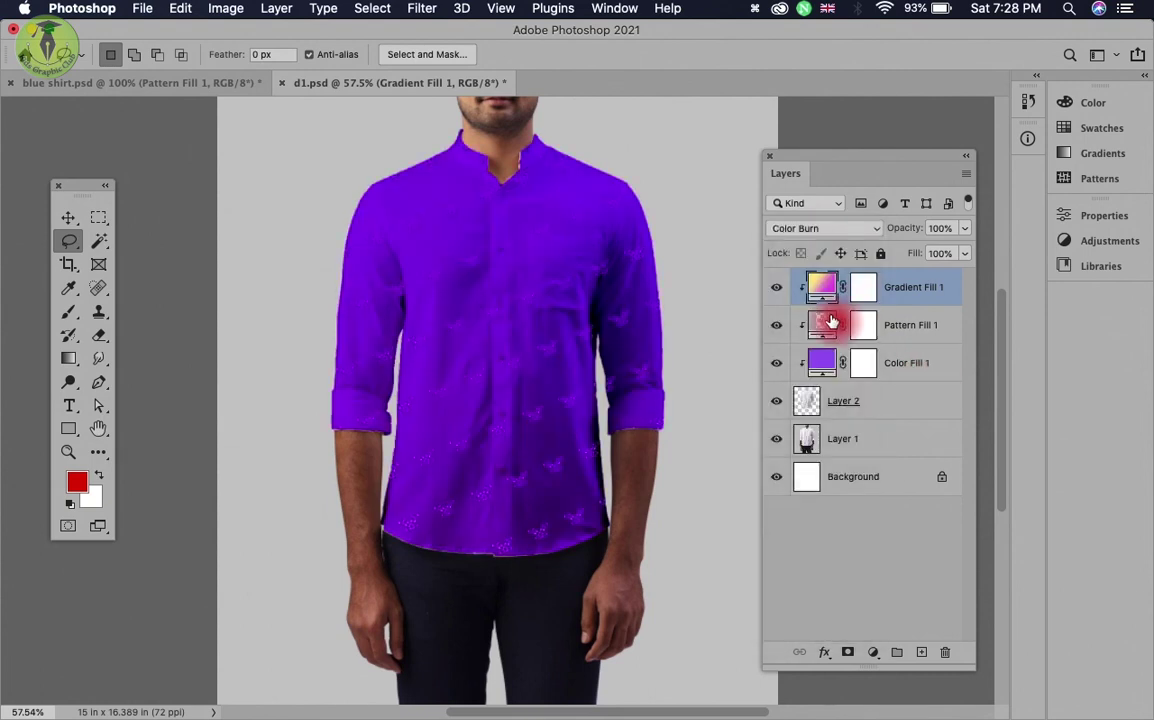
click(778, 289)
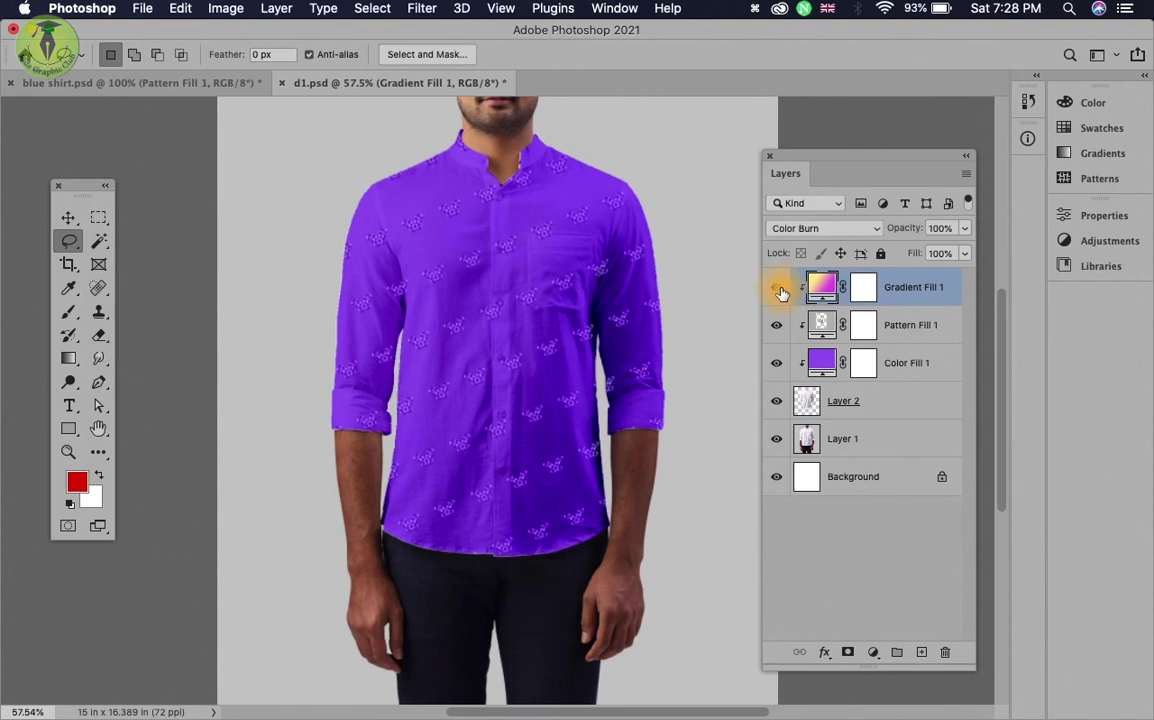
click(779, 289)
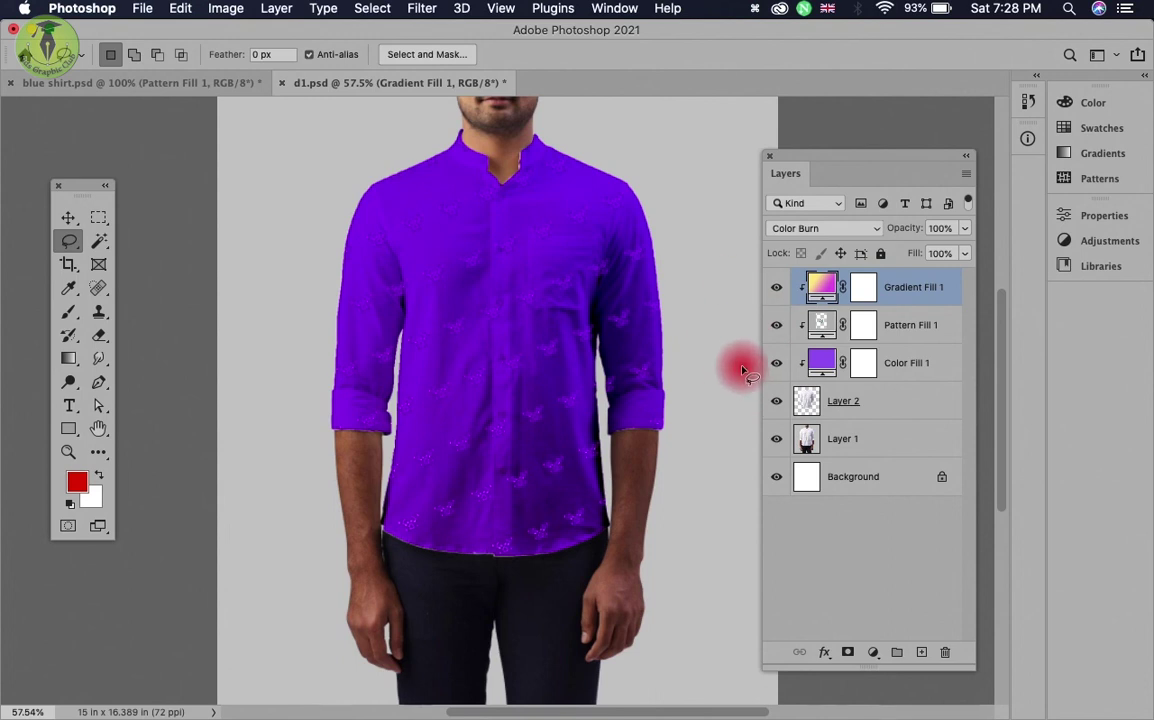
click(872, 652)
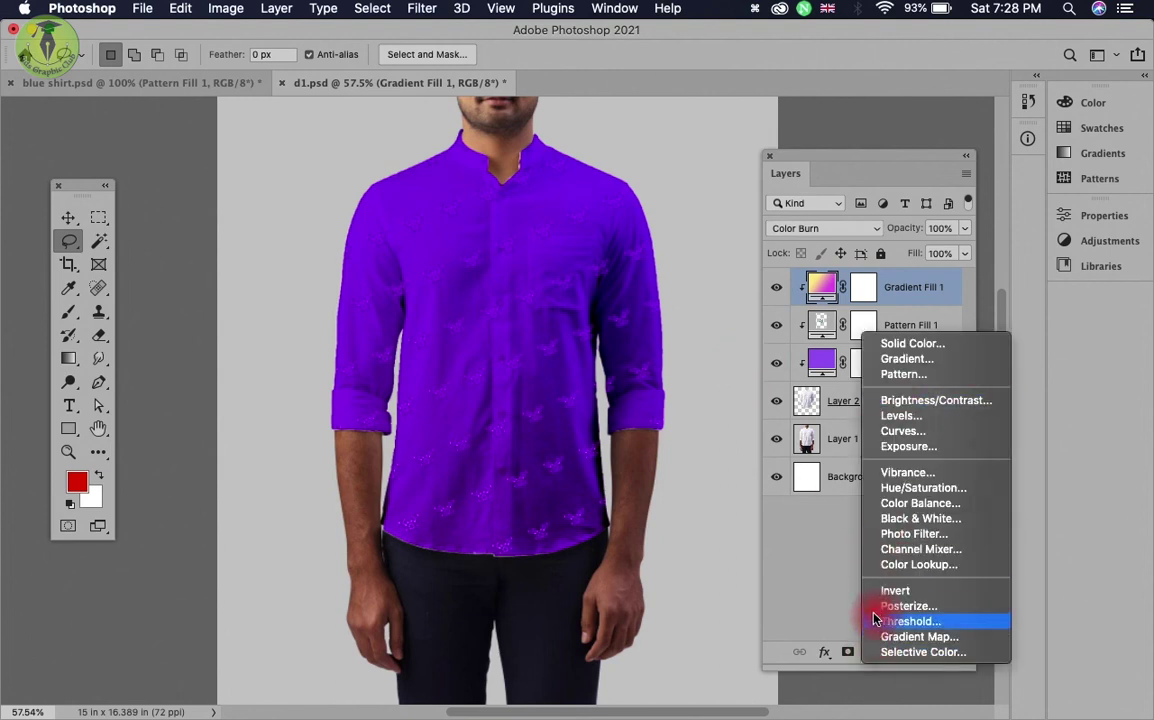
click(815, 588)
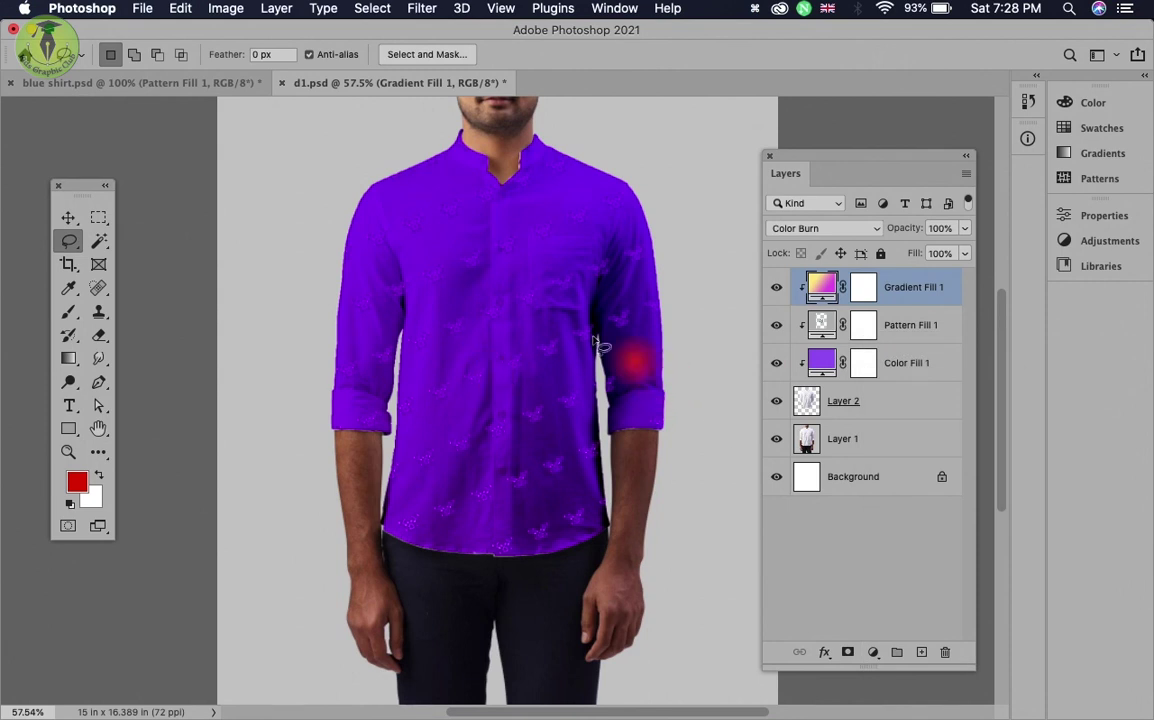
Step: On blue shirt.psd, hide the pattern overlay and select Layer 2 holding the denim shirt
click(121, 84)
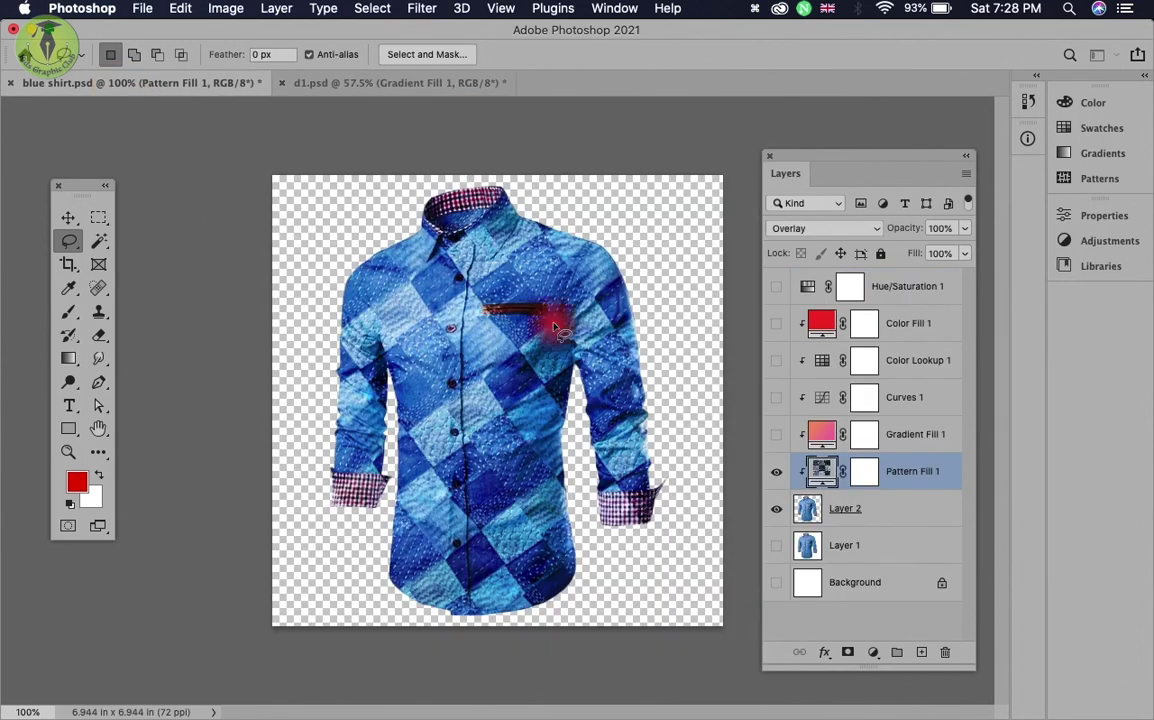
click(873, 652)
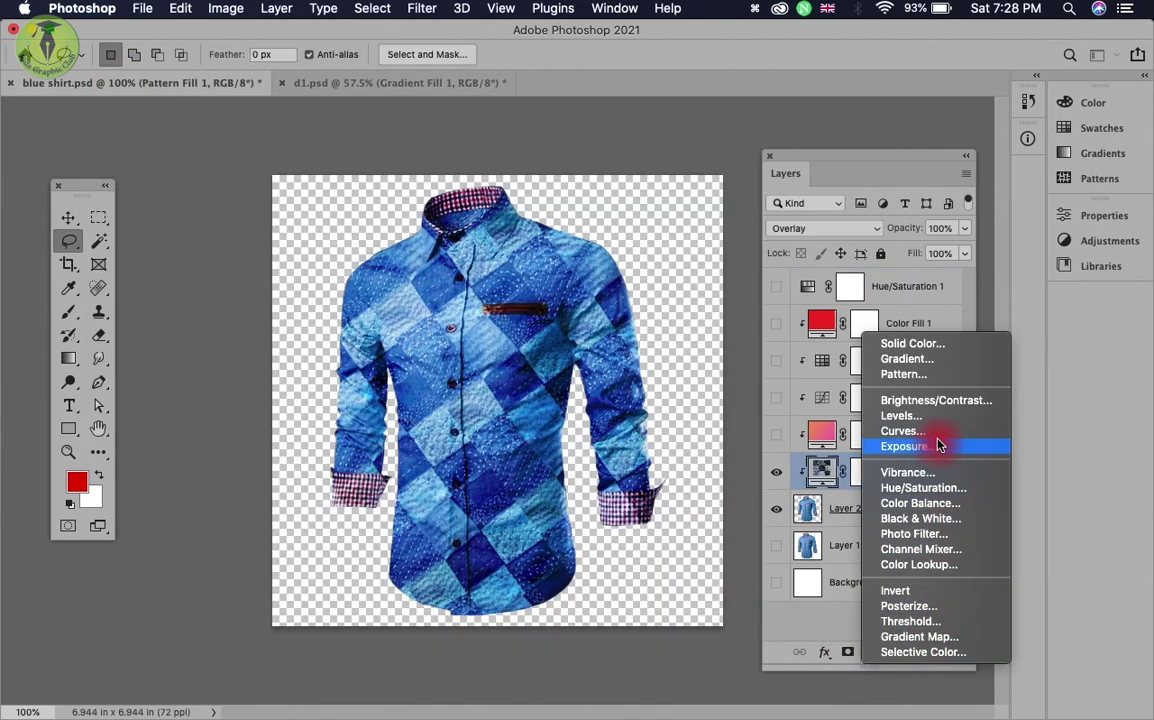
click(845, 618)
click(776, 471)
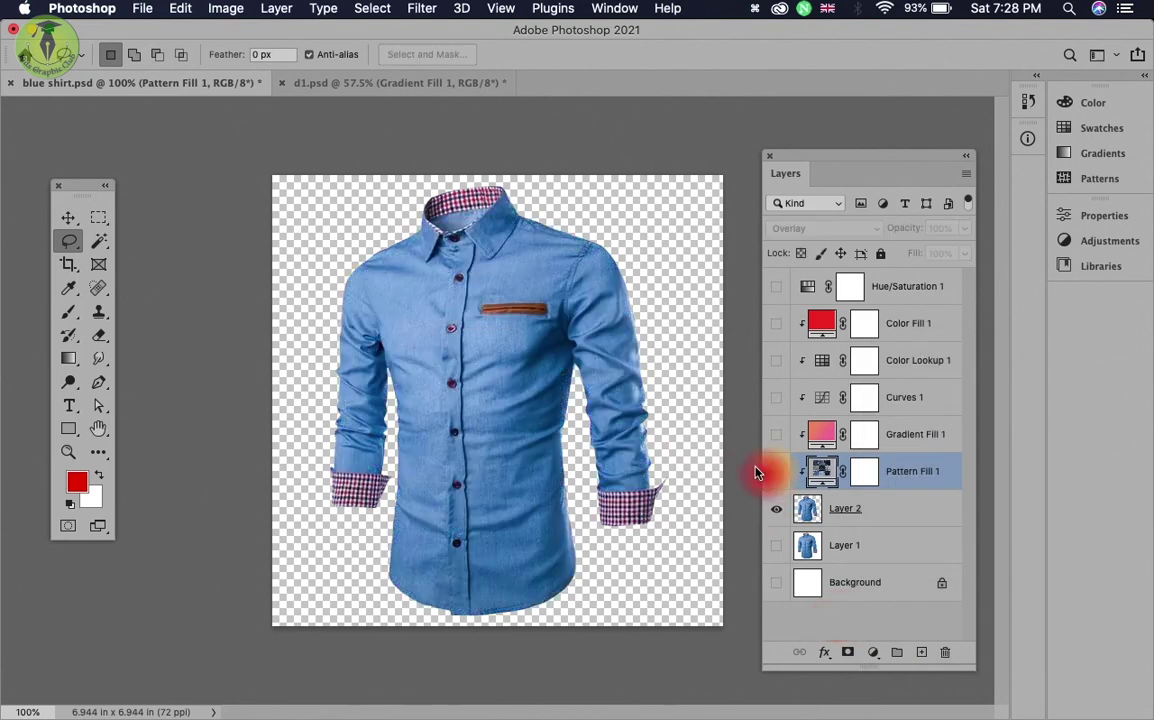
click(800, 510)
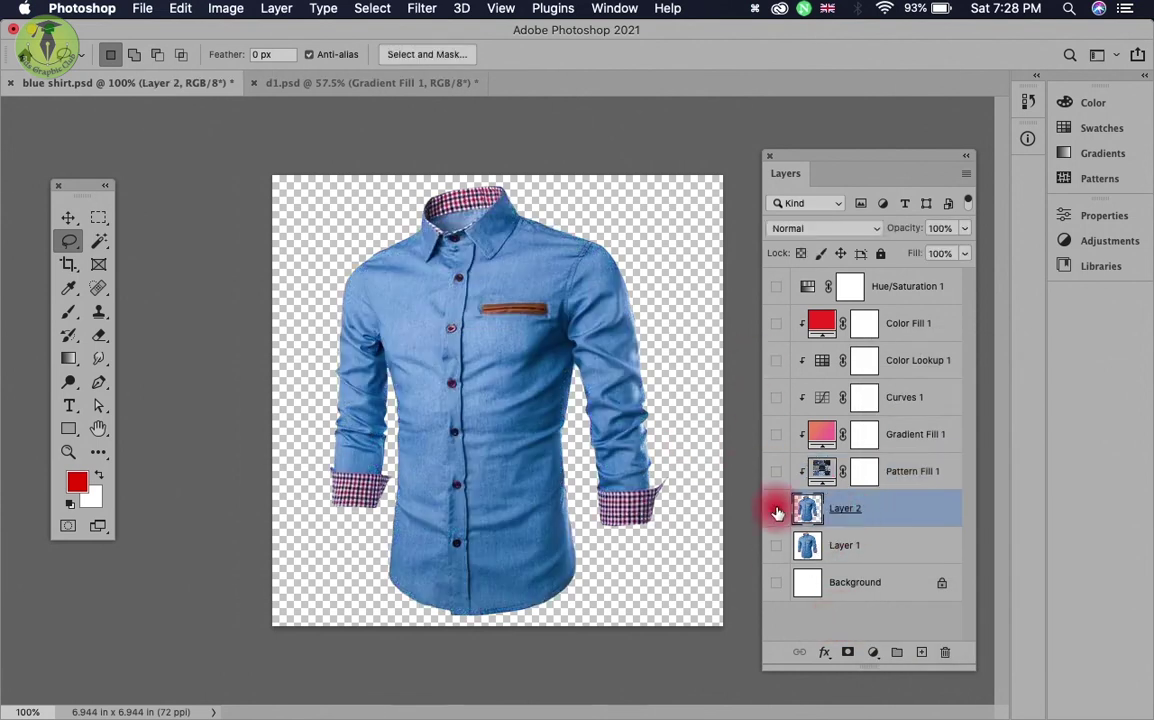
click(777, 510)
click(779, 512)
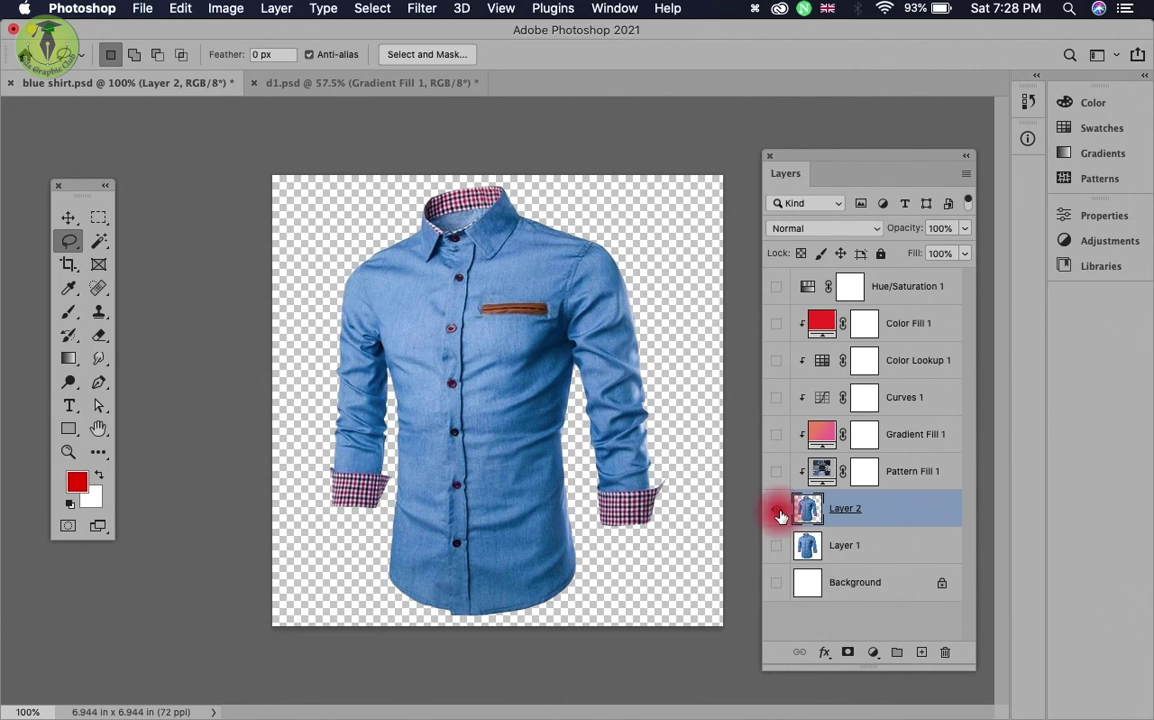
Step: Browse the adjustment layer choices, then bring up the Image > Adjustments menu
click(226, 8)
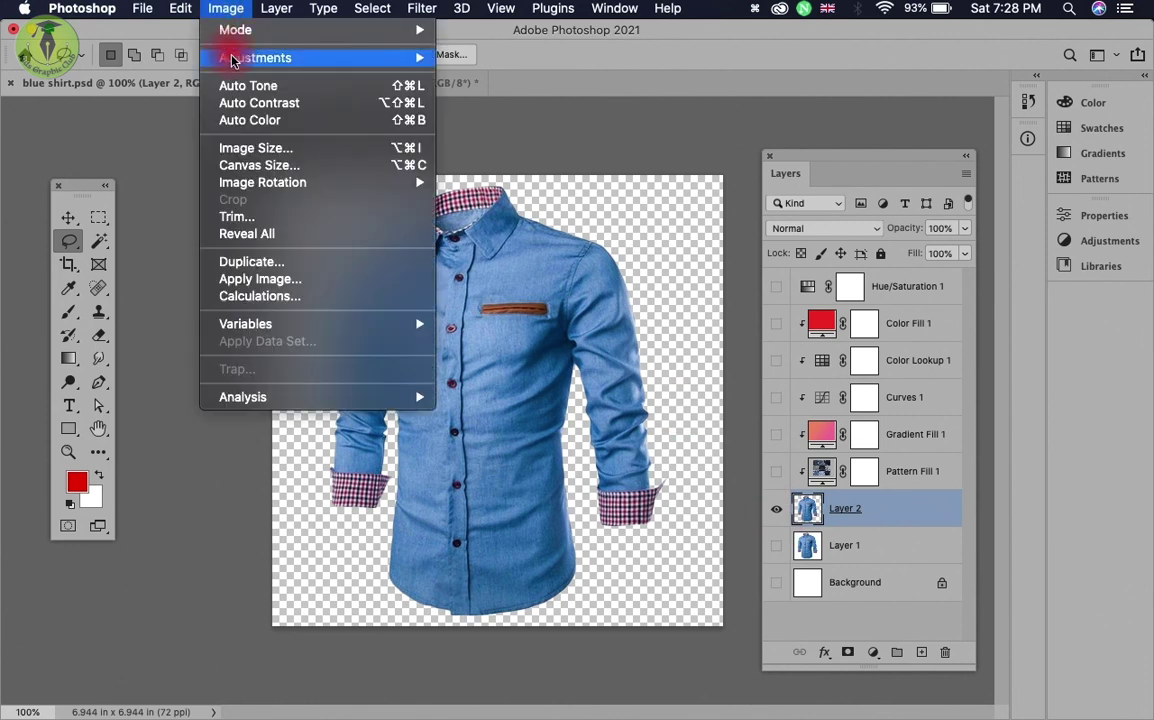
mouse_move(255, 58)
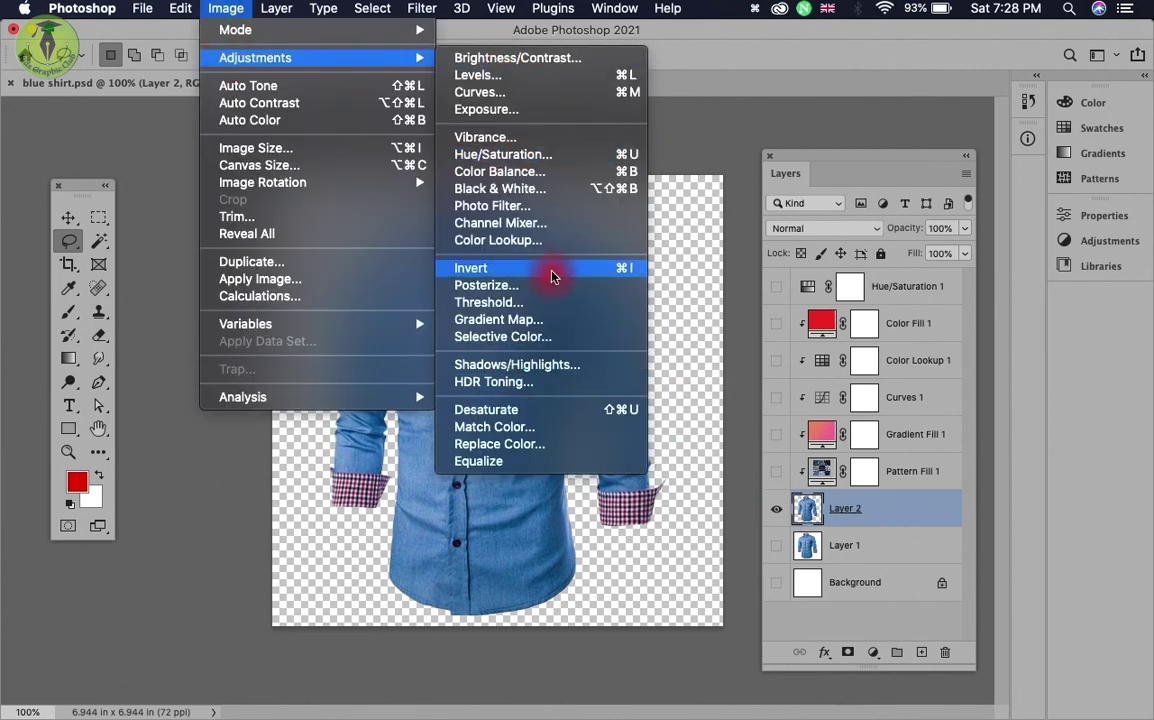
click(873, 652)
drag(873, 652, 888, 620)
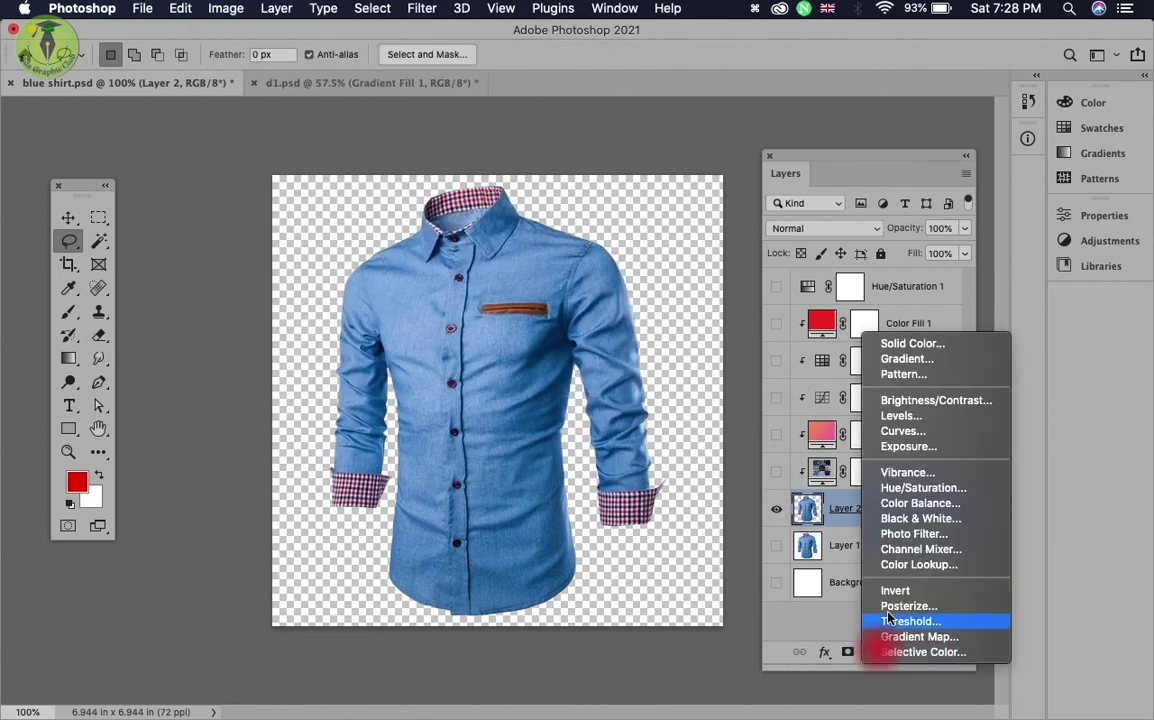
click(845, 618)
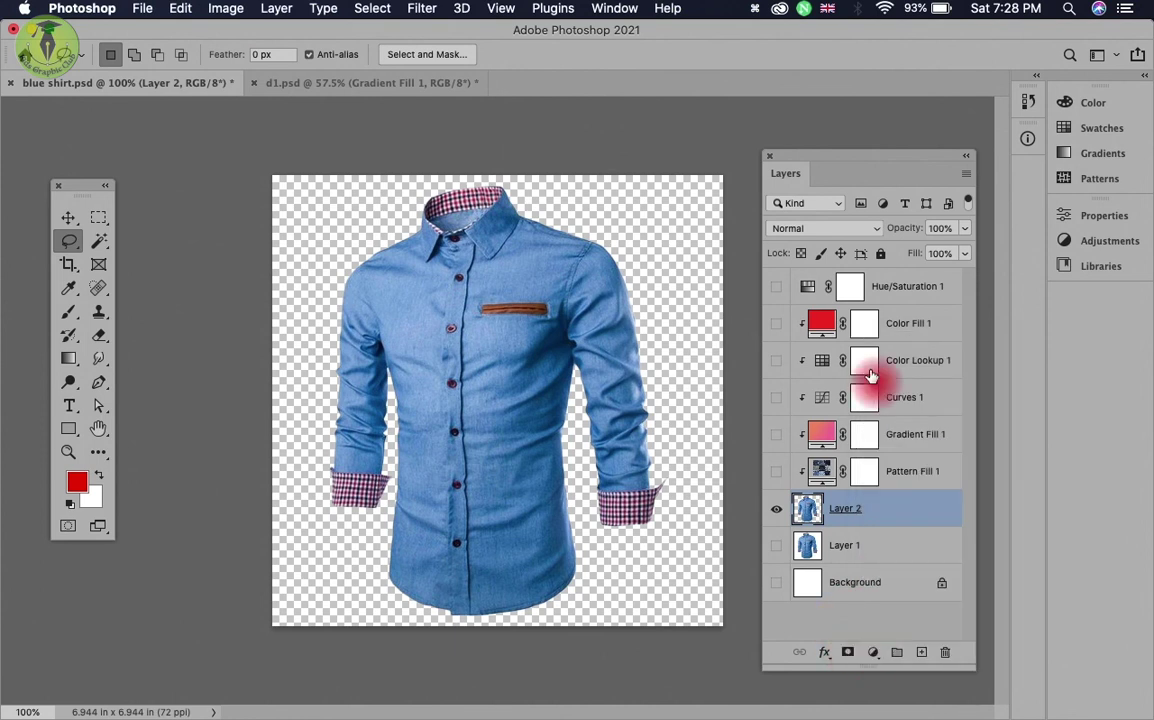
click(226, 10)
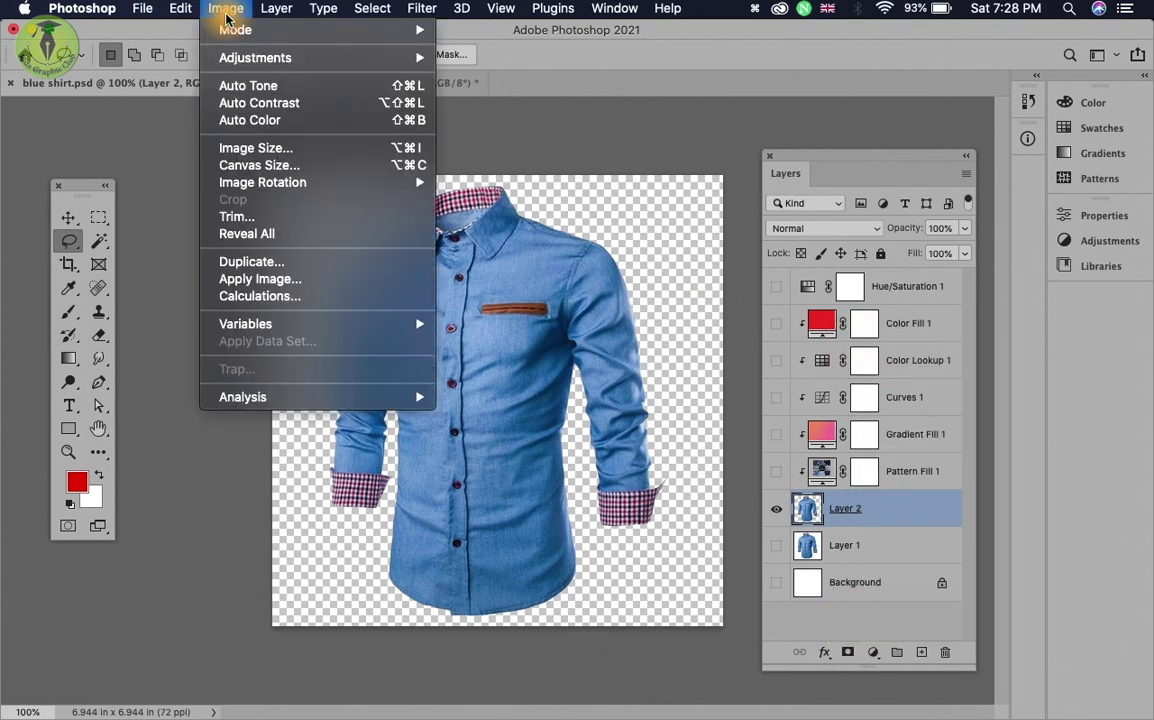
mouse_move(255, 58)
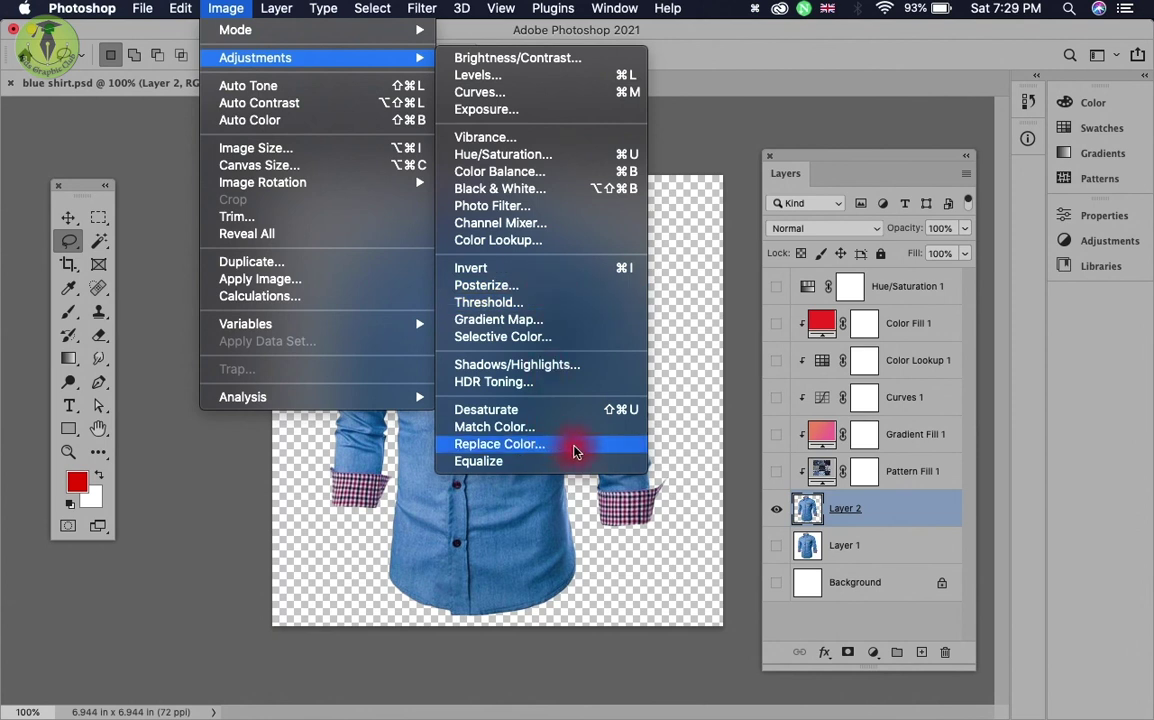
Step: Open Replace Color, sample two denim shirt areas with Add to Sample, and set Fuzziness to 88
click(571, 450)
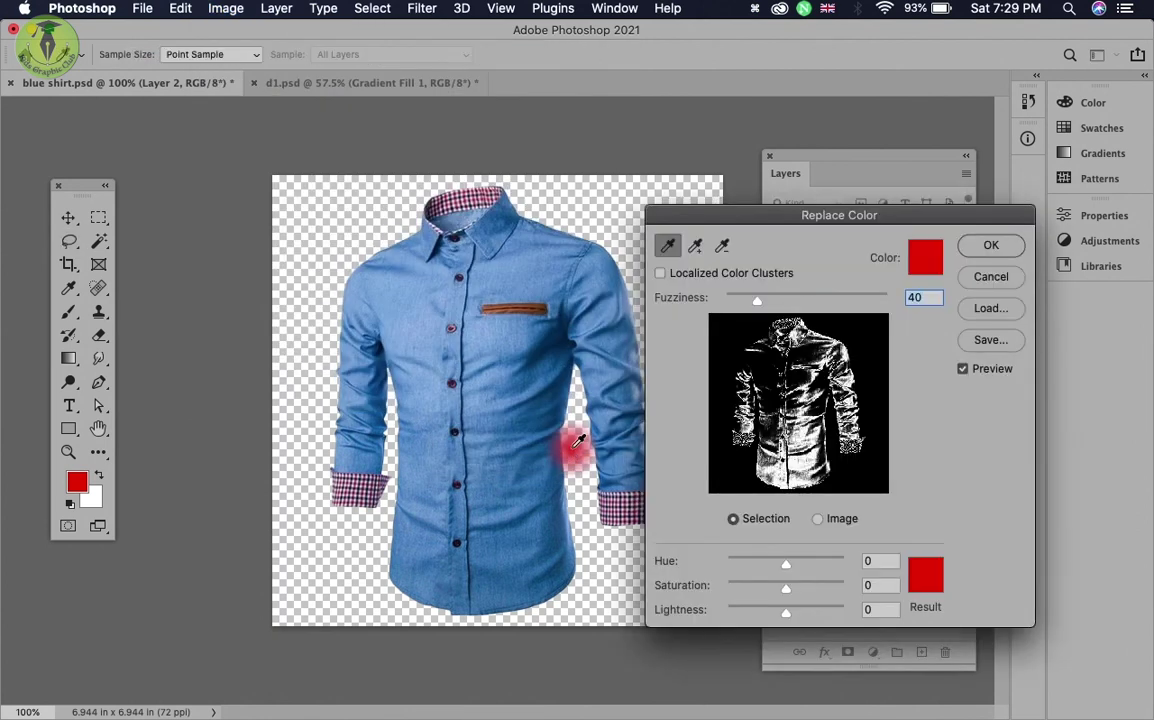
drag(765, 220, 799, 149)
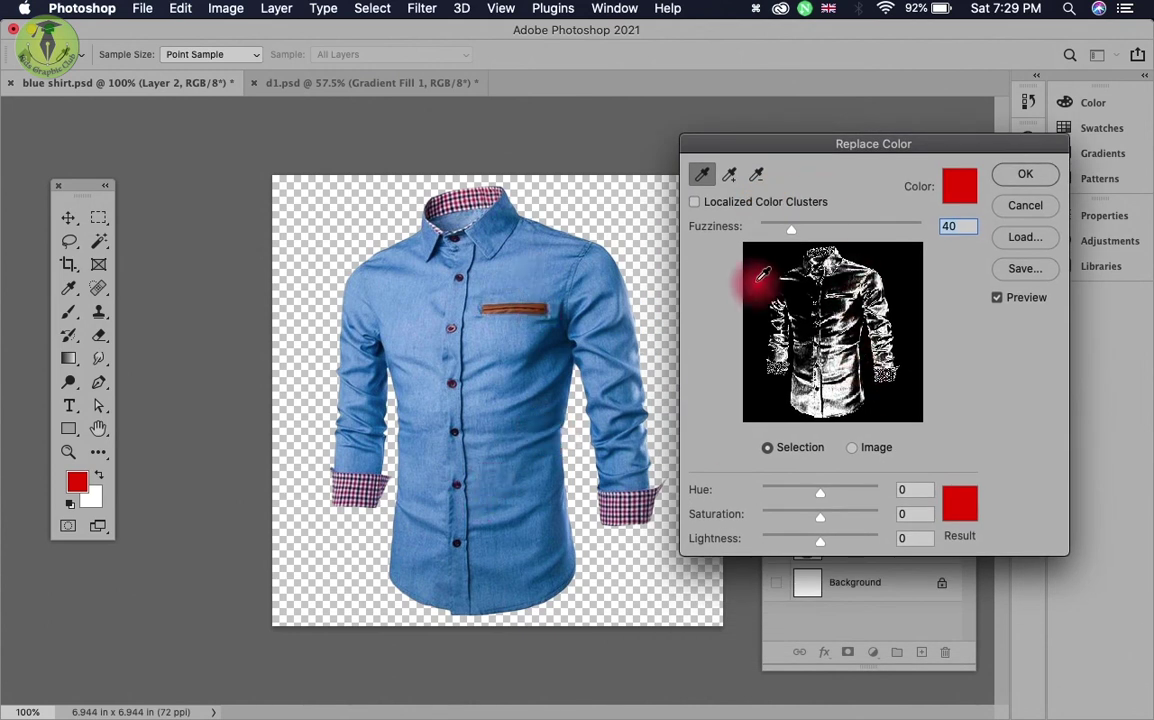
click(731, 180)
click(499, 287)
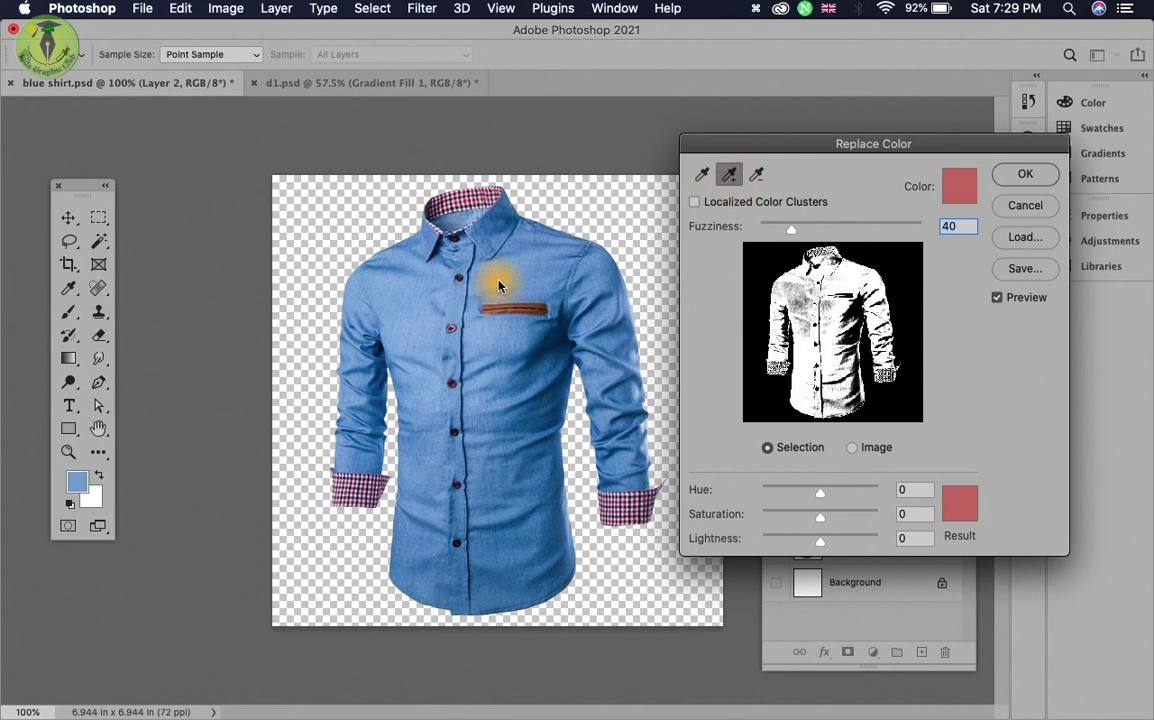
click(412, 288)
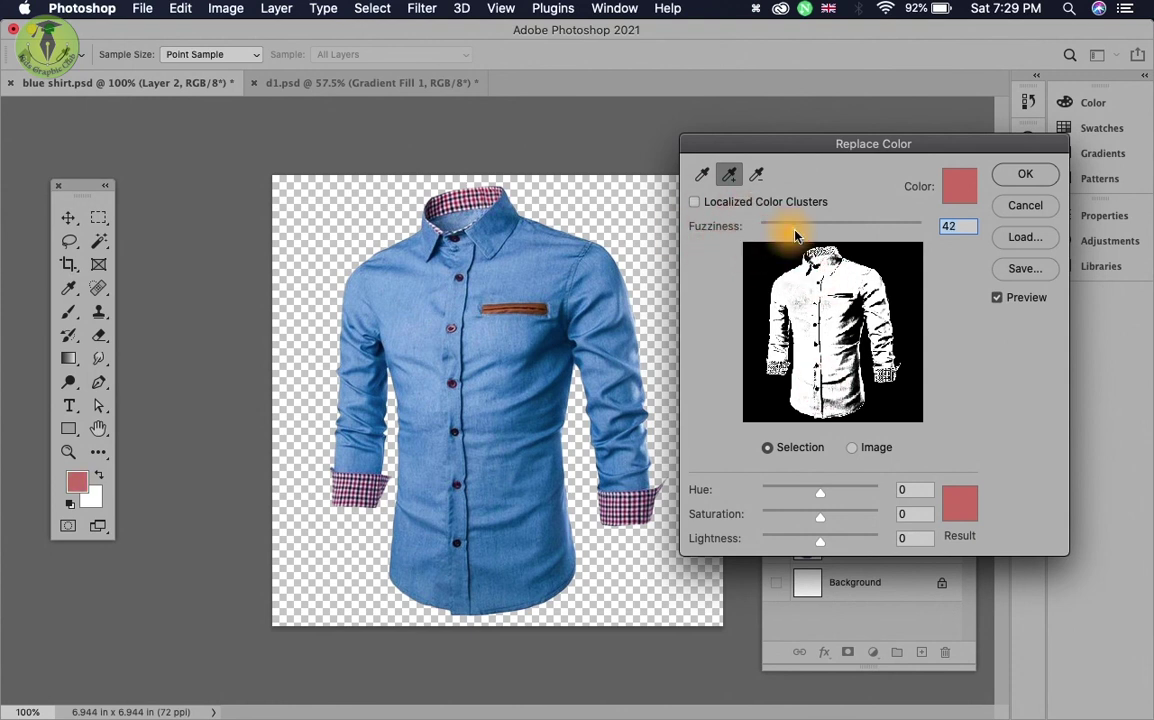
drag(795, 235, 831, 233)
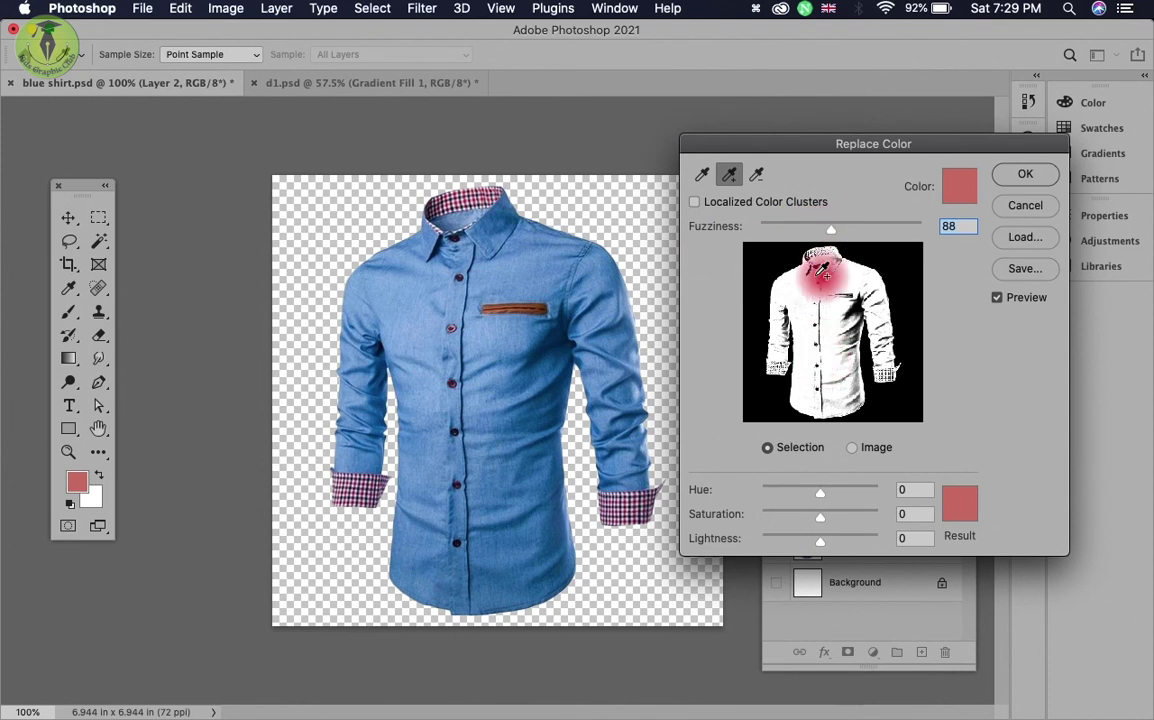
click(965, 198)
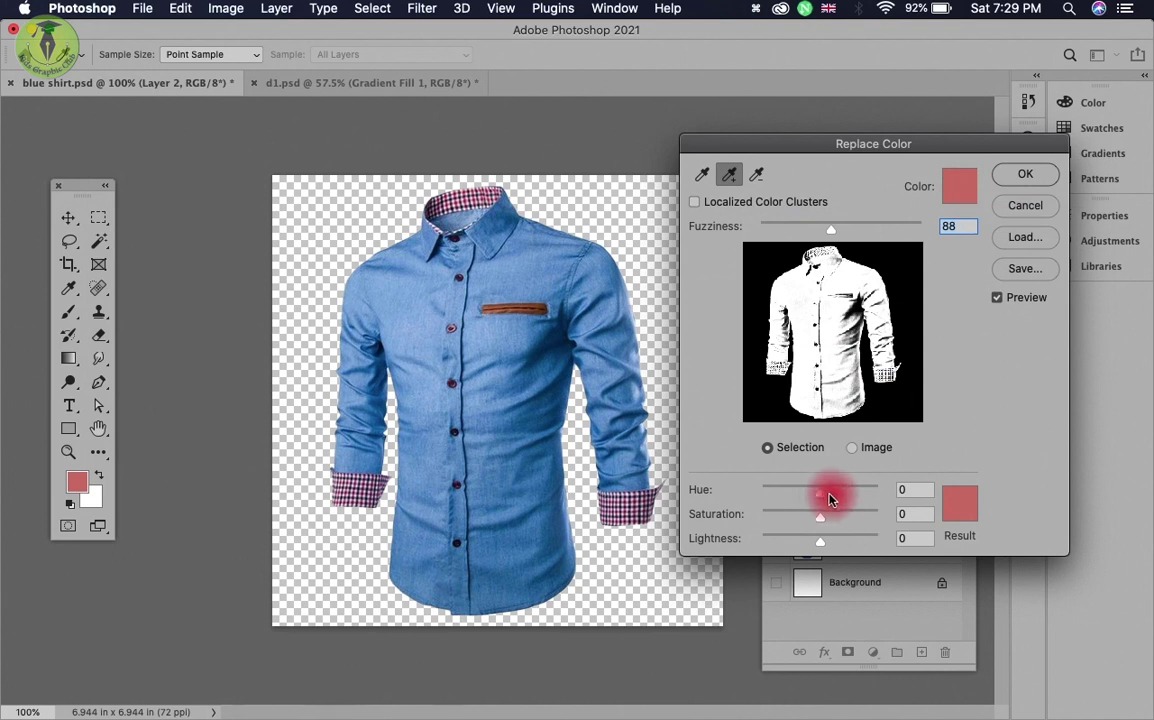
Step: Recolour the denim shirt purple with Hue +92 and Saturation -15, refining the sampled selection before applying
mouse_move(822, 500)
mouse_down()
mouse_move(848, 498)
mouse_move(789, 498)
mouse_move(838, 516)
mouse_move(811, 519)
mouse_move(817, 545)
mouse_up()
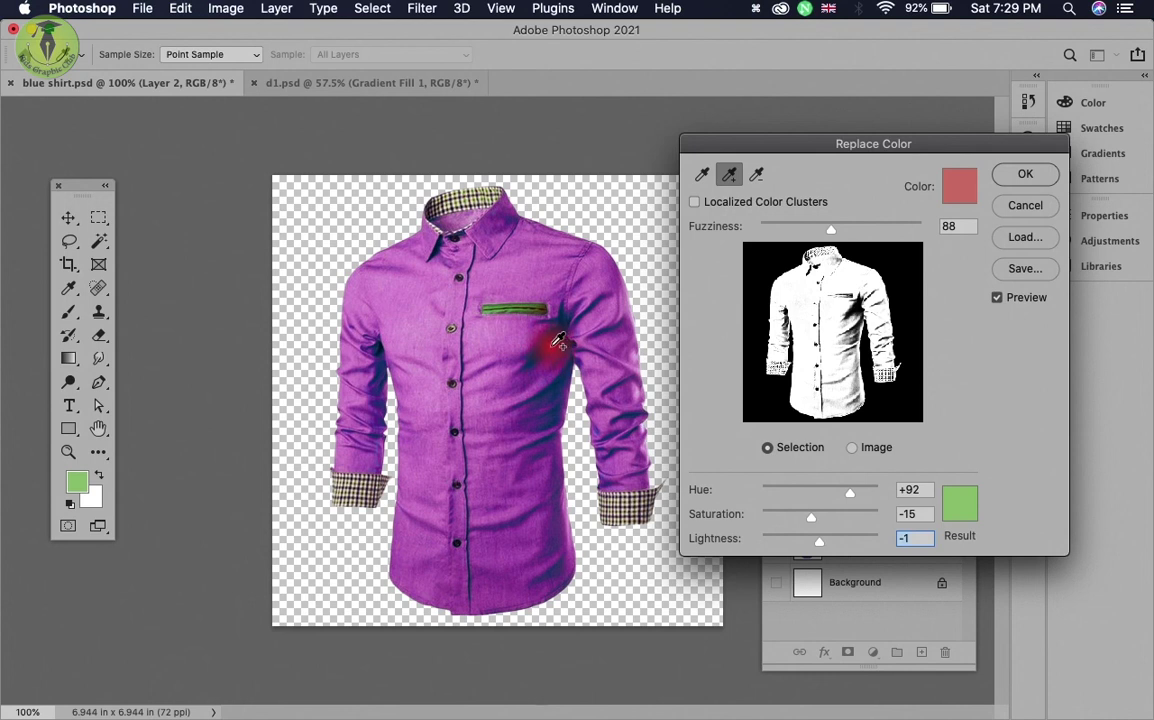
click(556, 344)
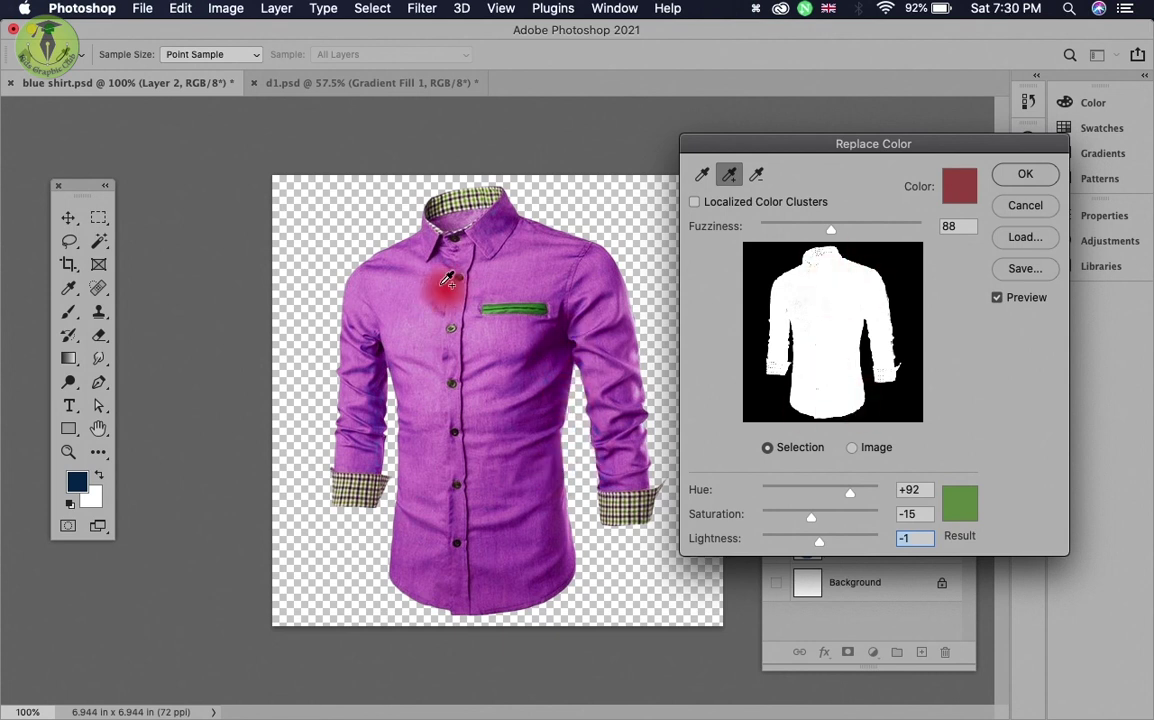
click(757, 176)
click(381, 281)
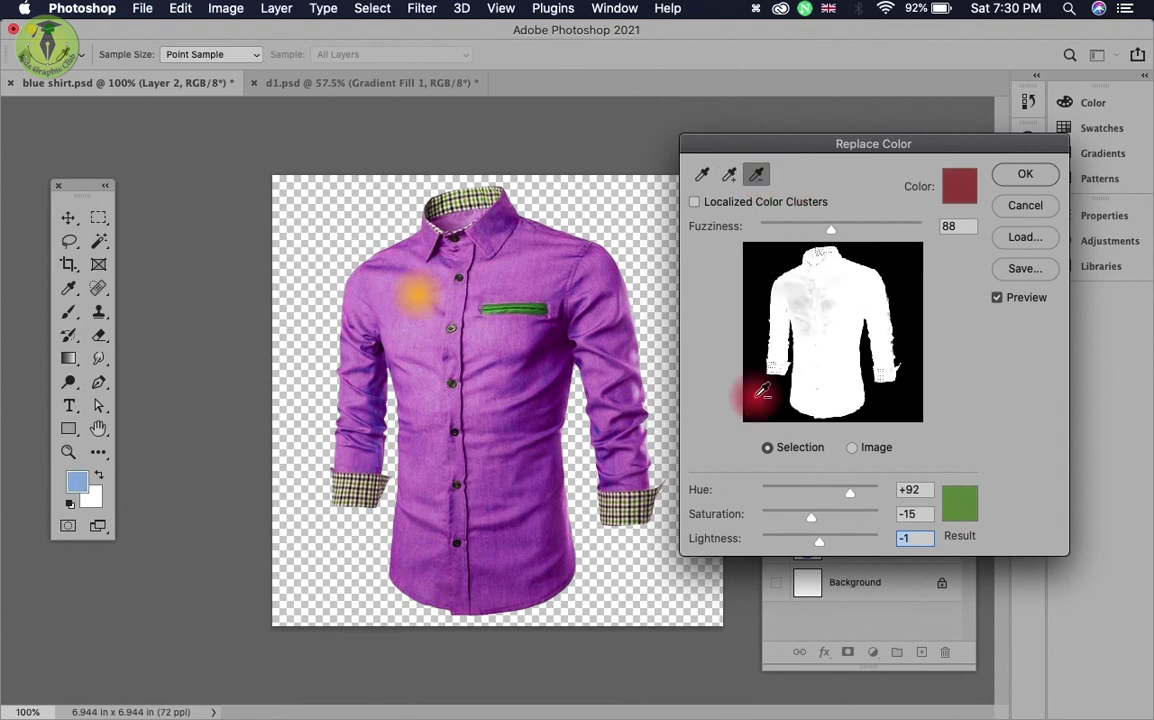
click(502, 272)
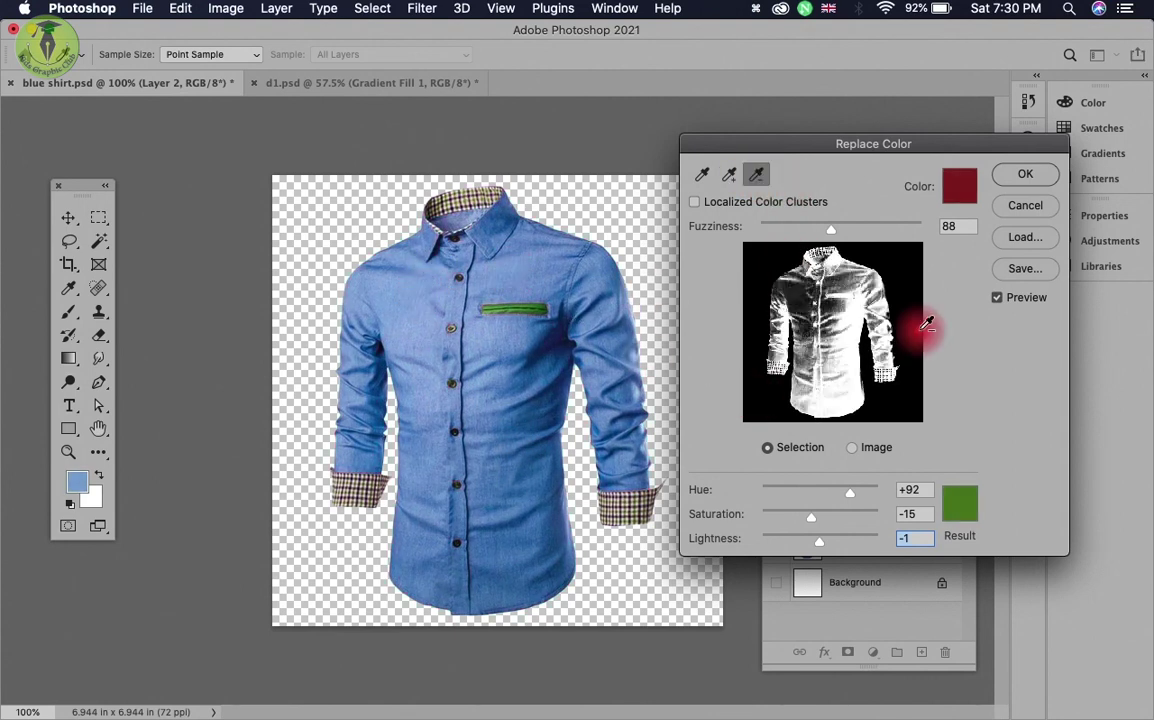
click(729, 175)
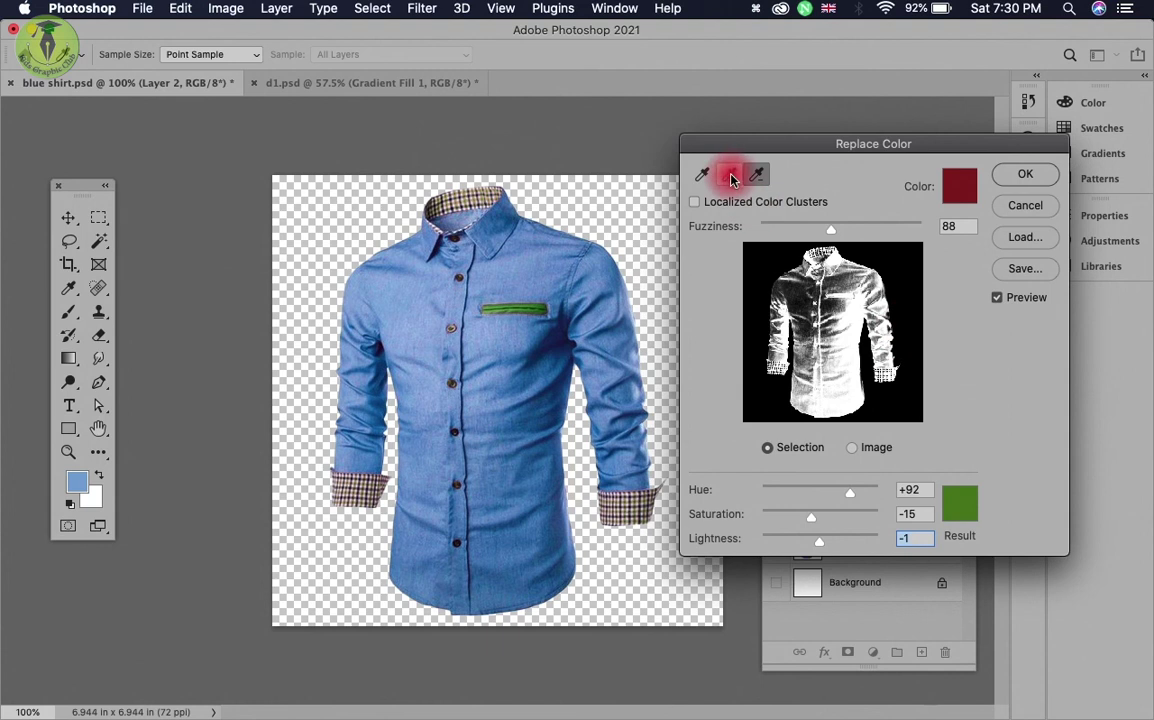
click(409, 274)
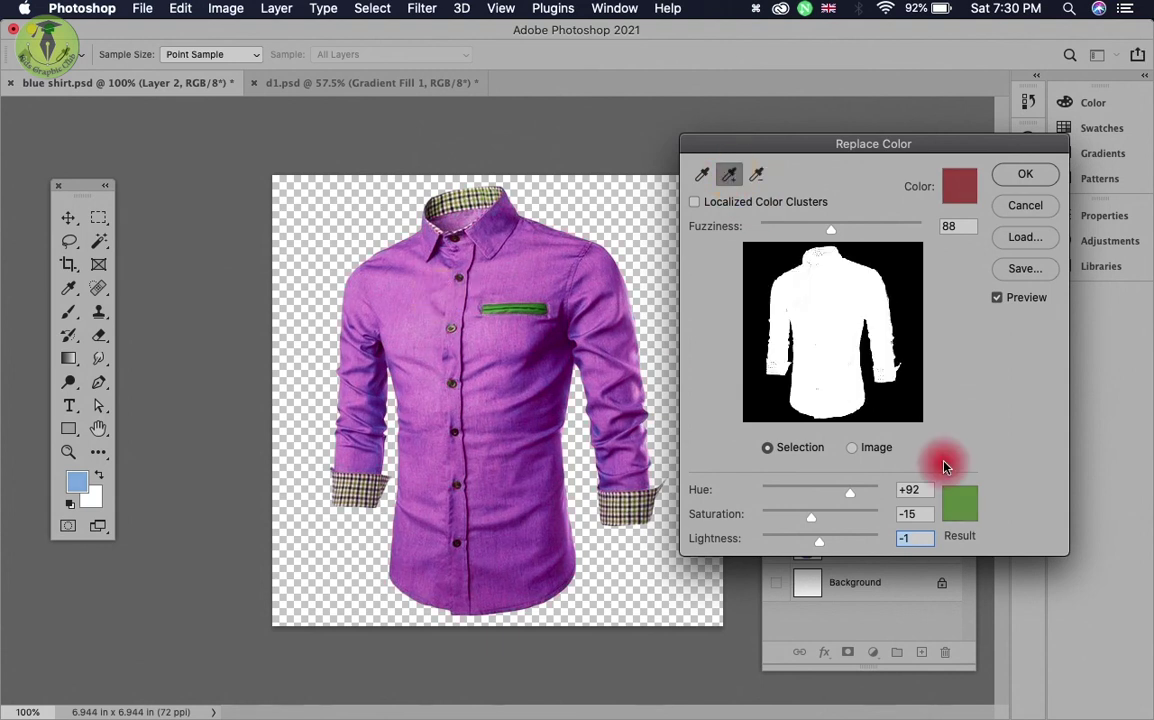
click(808, 519)
click(1025, 175)
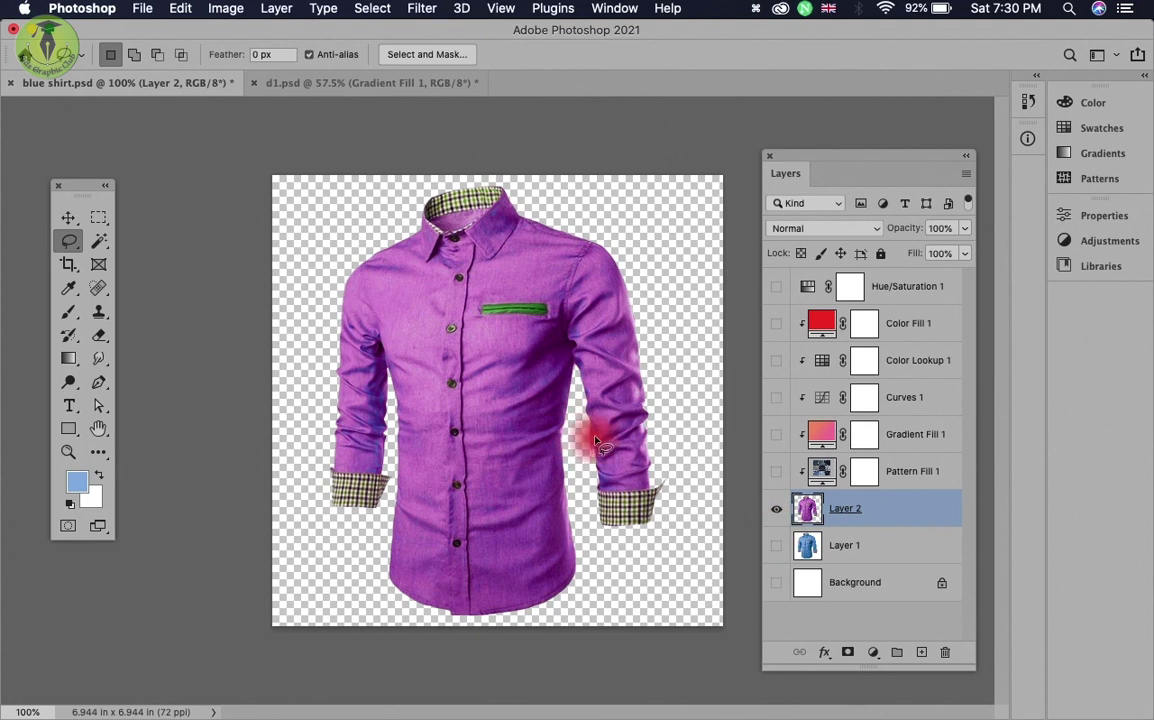
Step: Apply a second Replace Color on the sampled sleeve with Fuzziness 127 and Hue +65
click(226, 9)
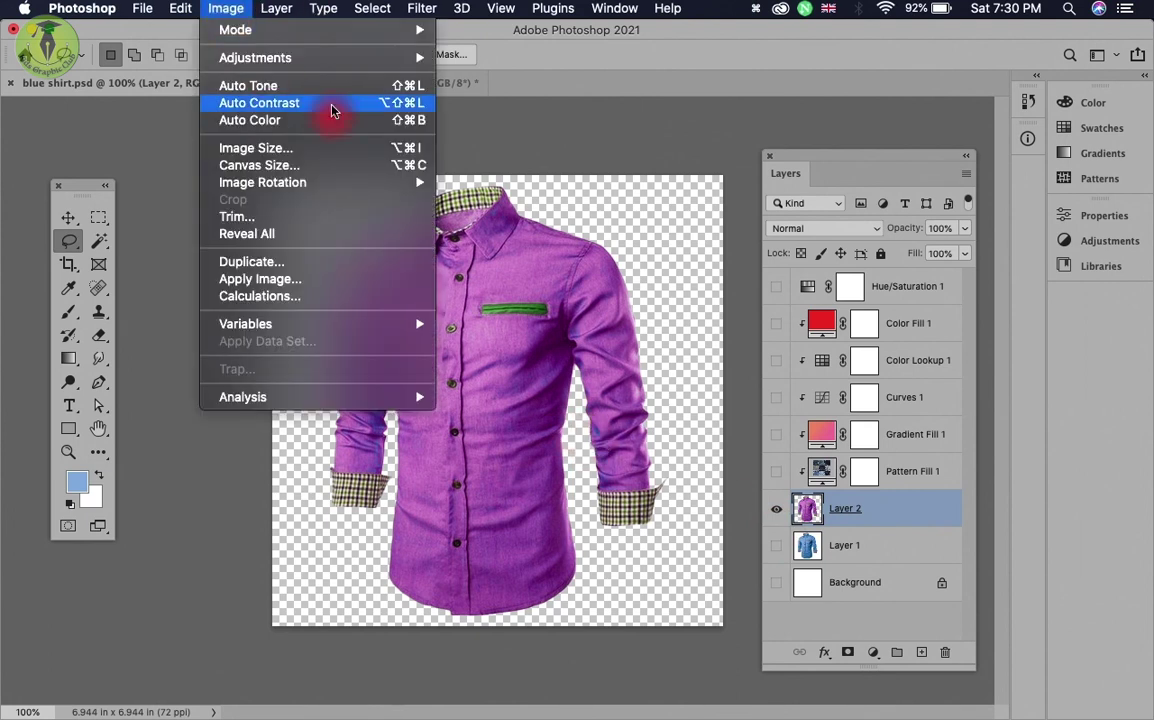
mouse_move(255, 58)
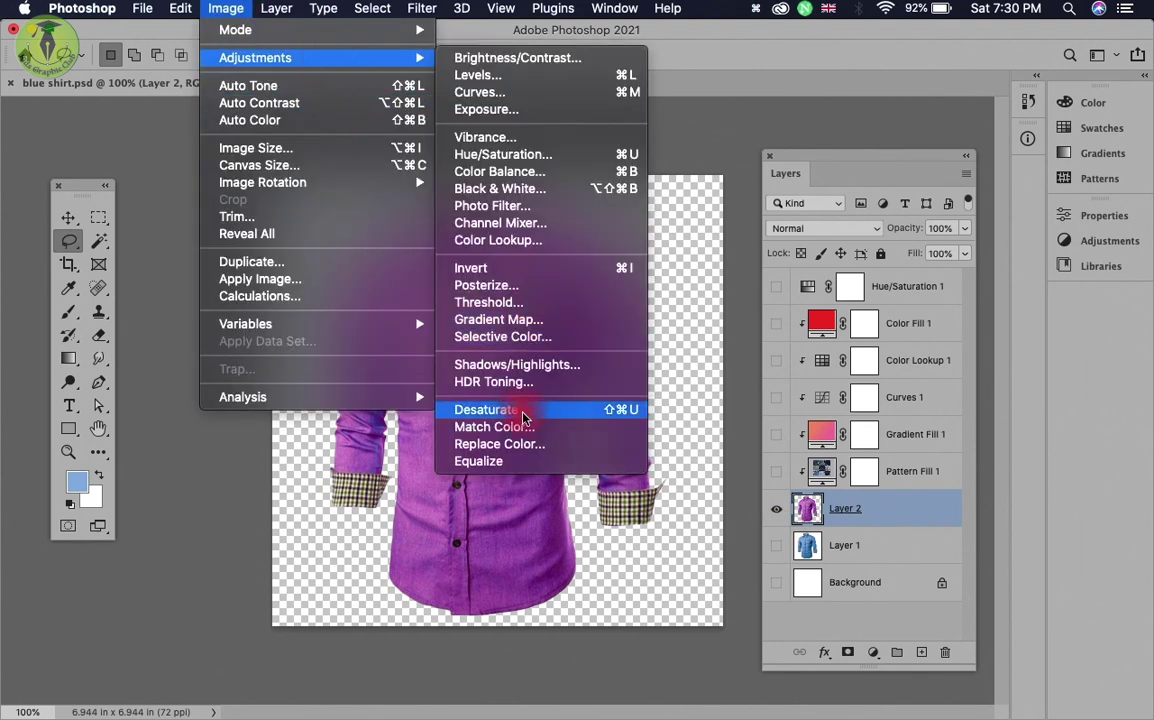
click(521, 444)
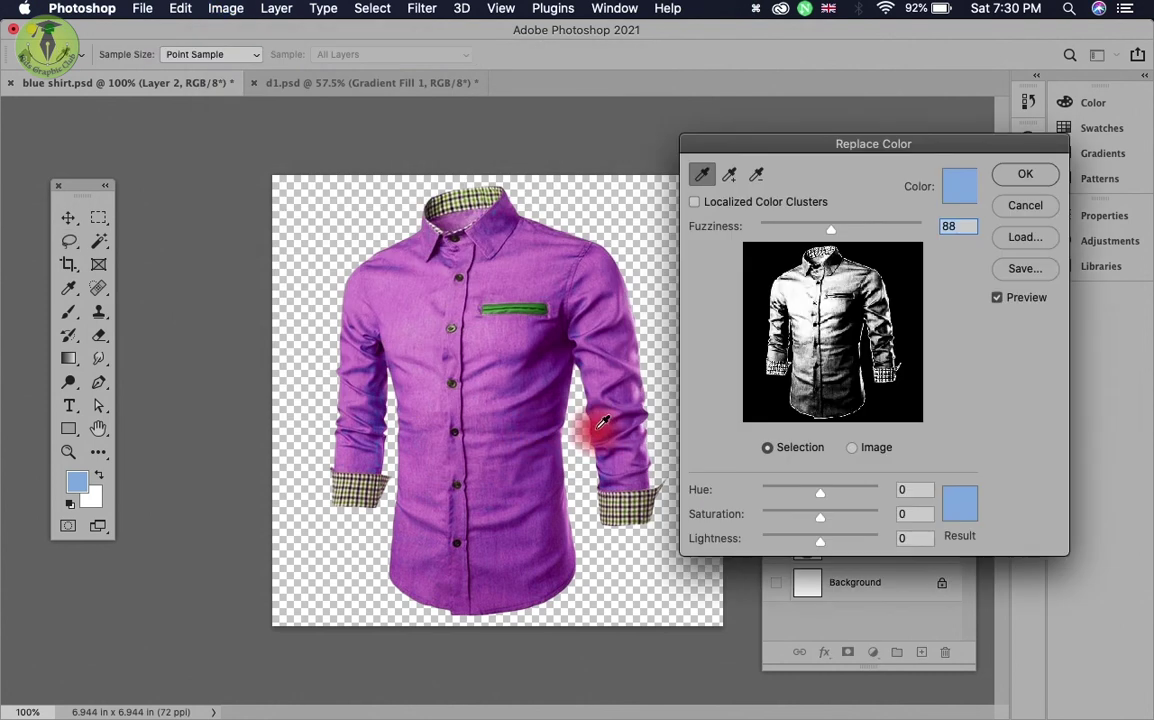
drag(602, 423, 640, 466)
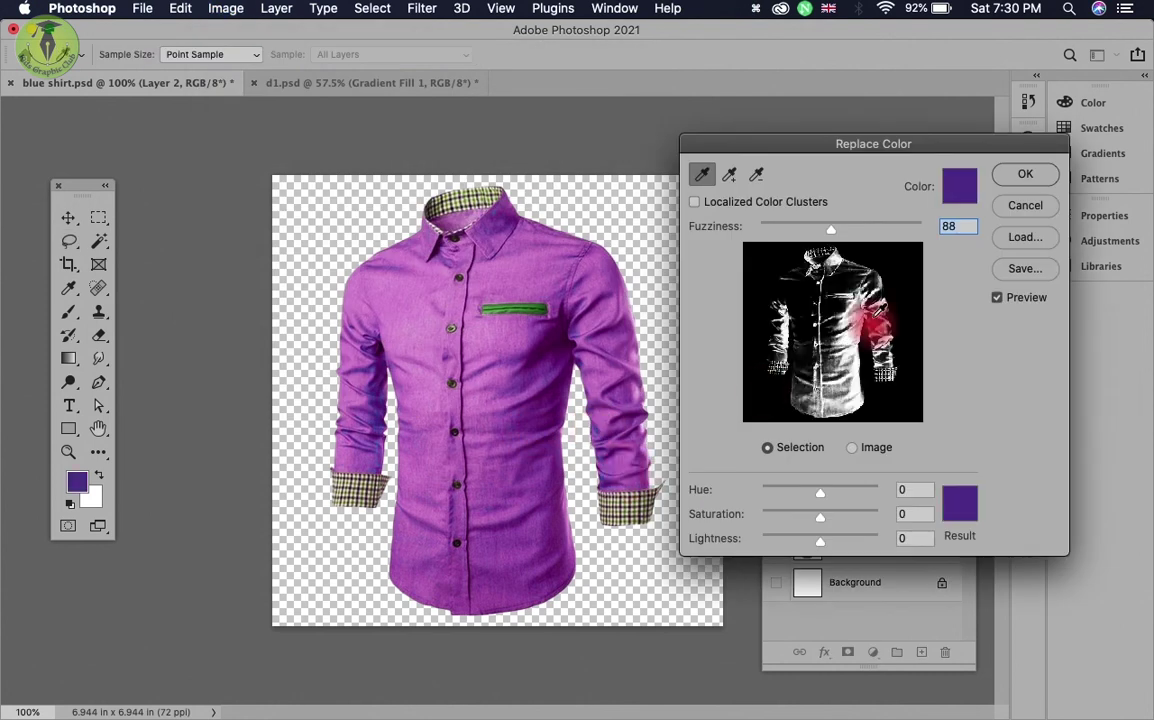
super+click(612, 438)
super+click(612, 438)
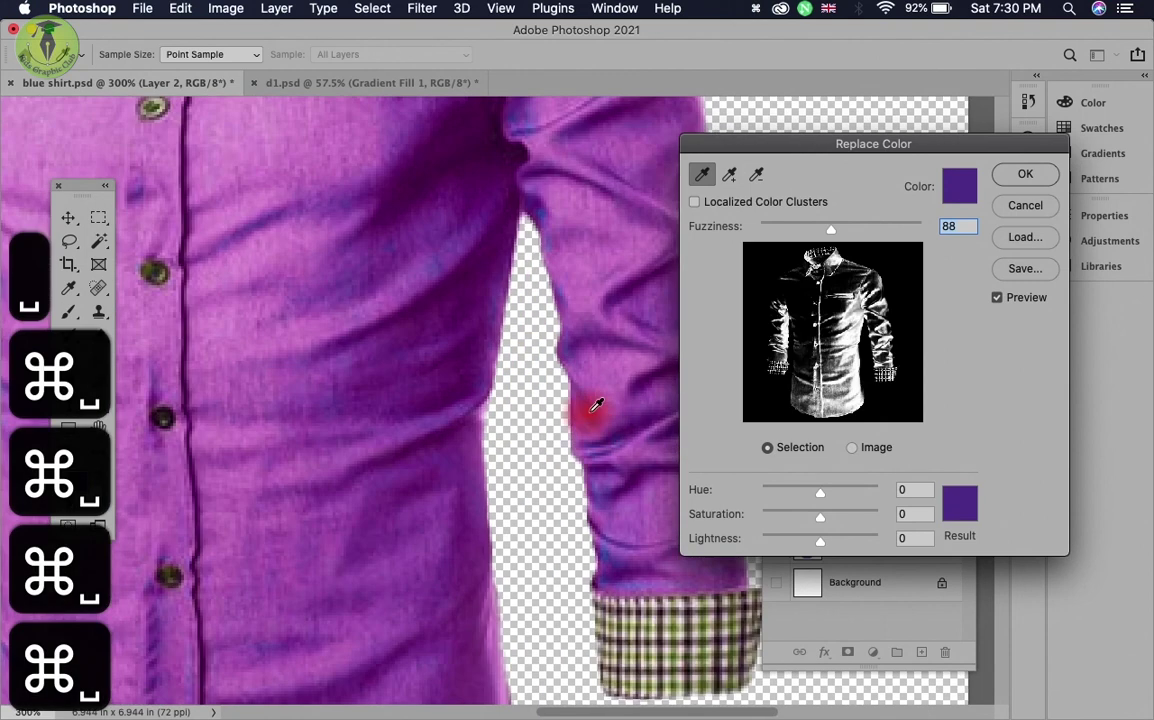
click(592, 408)
drag(830, 228, 862, 230)
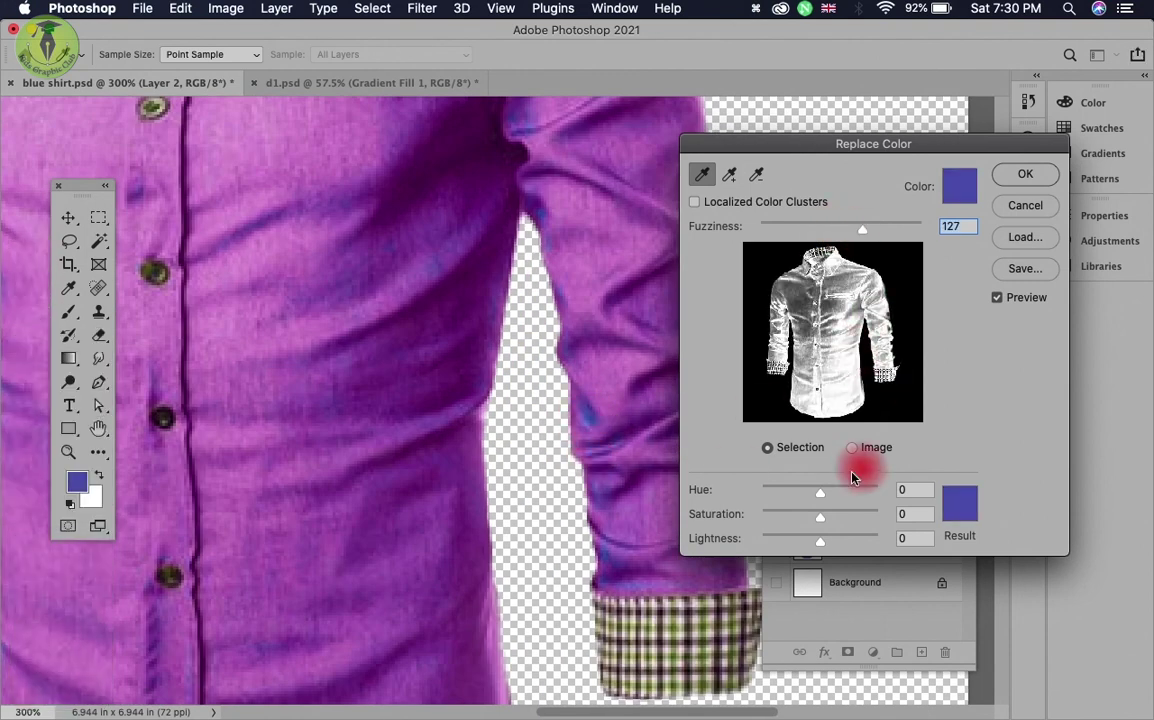
drag(826, 497, 840, 490)
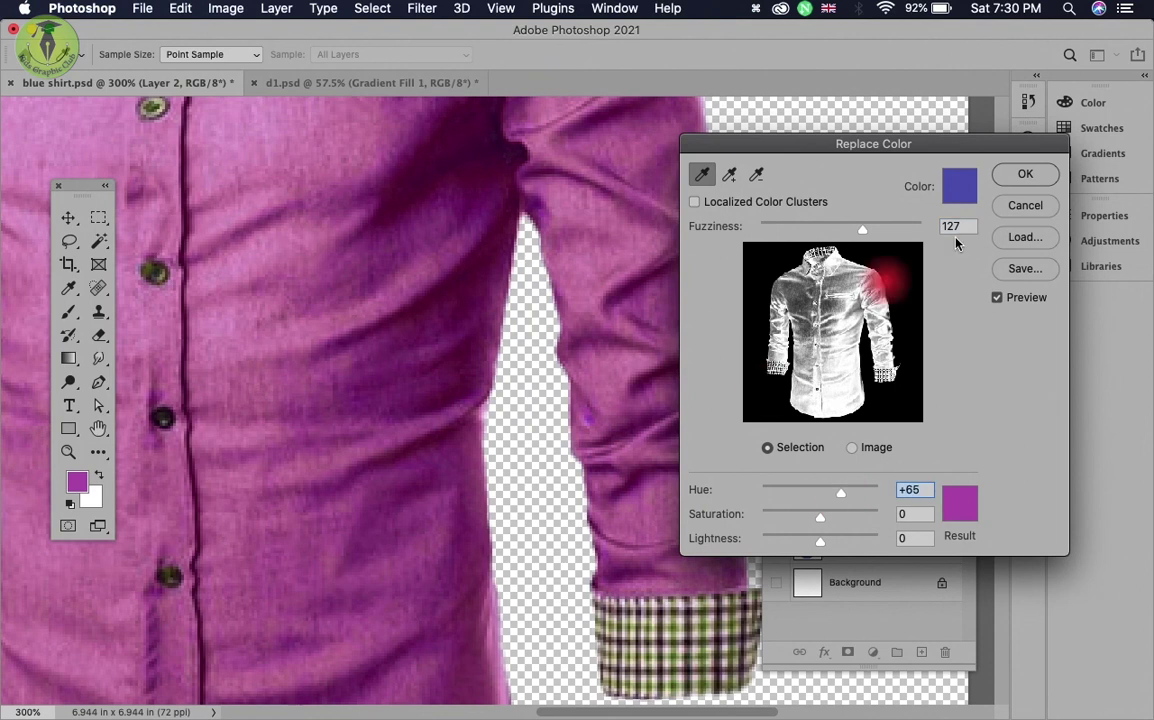
click(1022, 186)
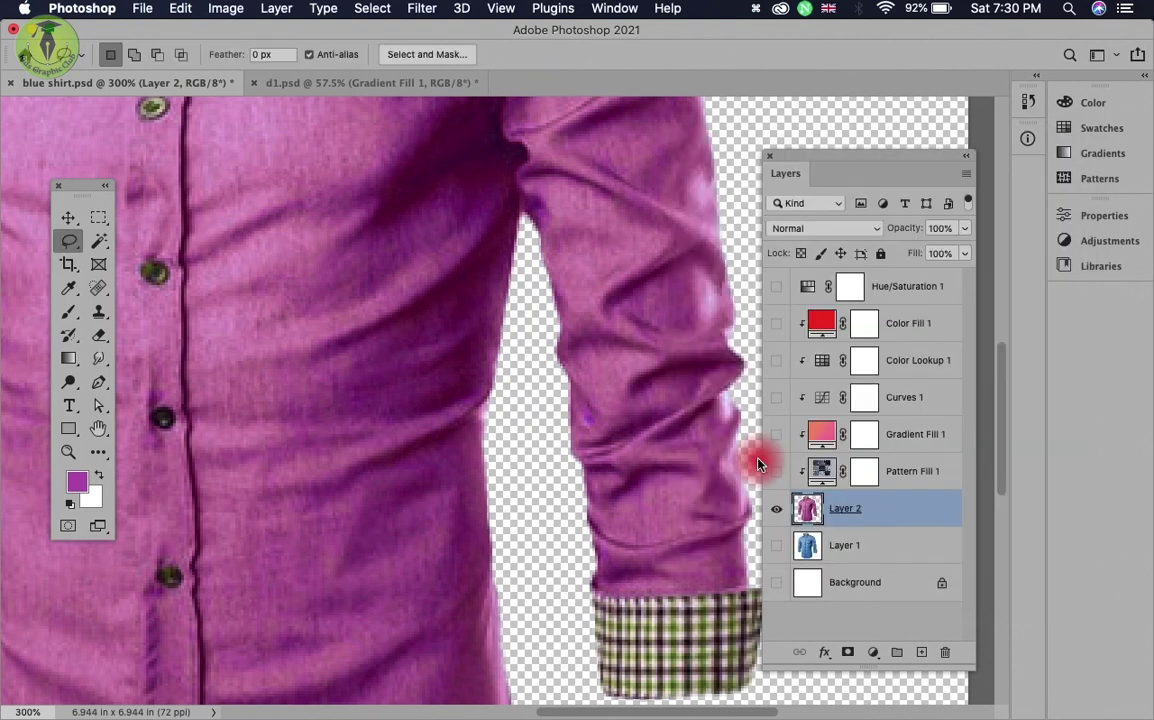
key(super+minus)
key(super+minus)
key(super+minus)
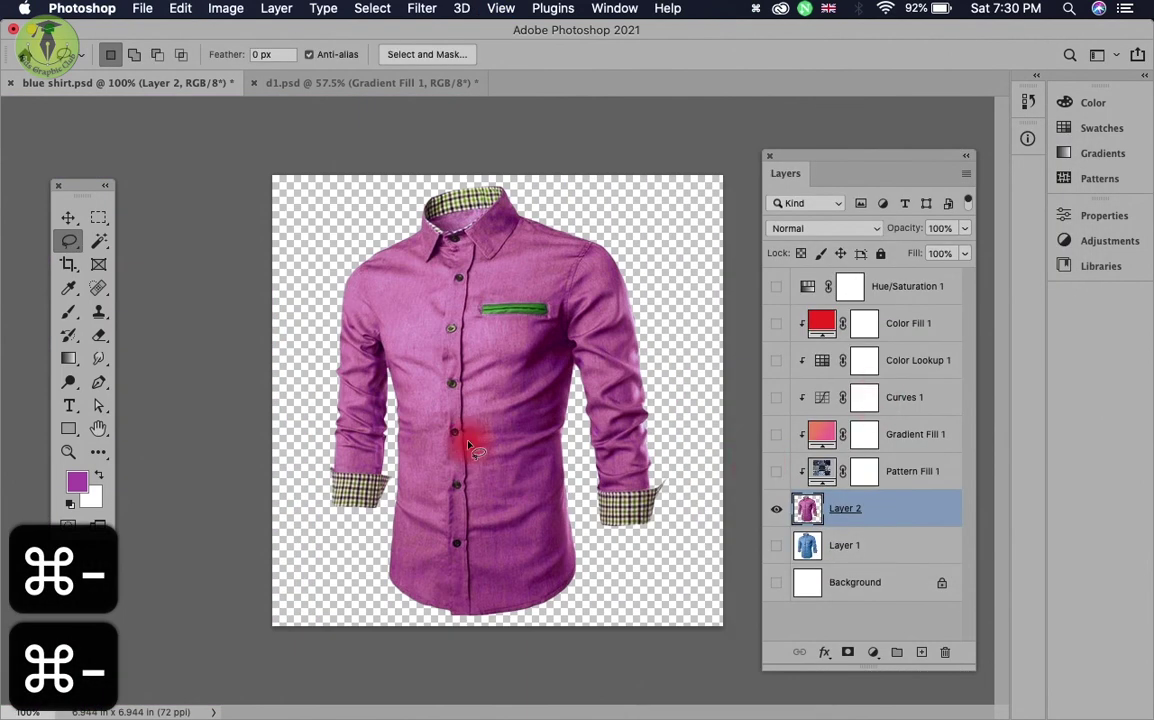
click(226, 9)
mouse_move(255, 58)
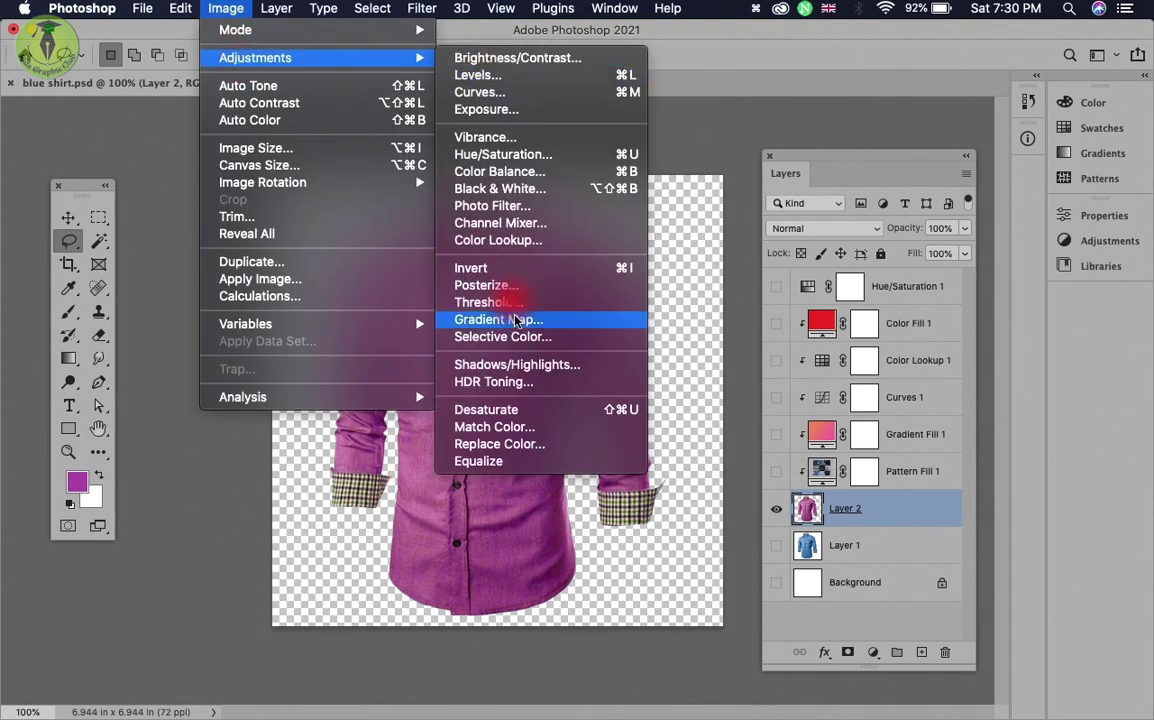
click(714, 246)
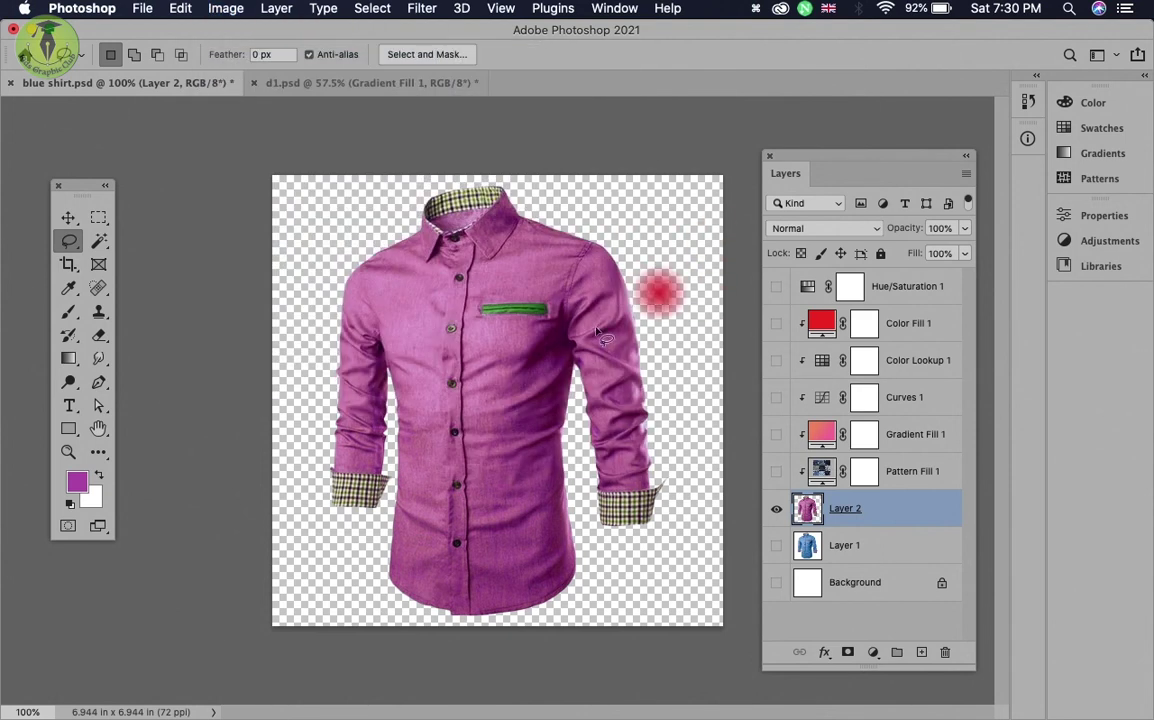